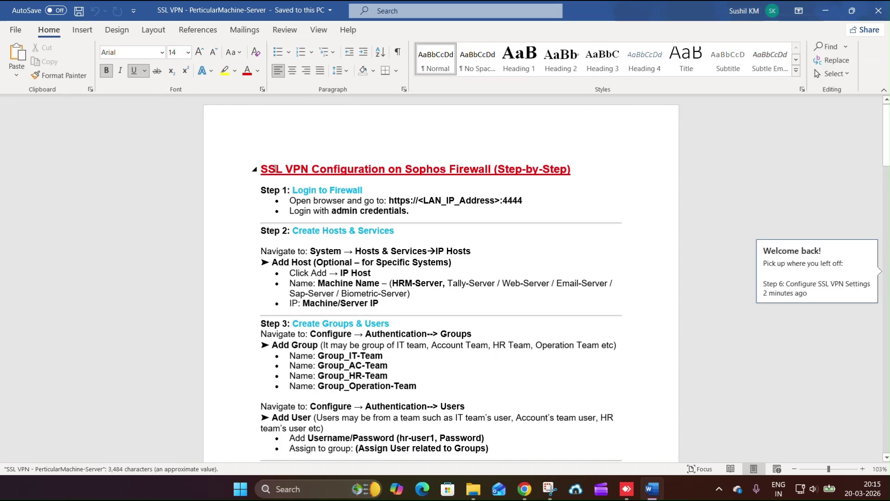
# - Type 'For a Particular Machine or Particulare Server' below the title, highlight it yellow, and save
pyautogui.moveTo(261, 169); pyautogui.dragTo(582, 165)
pyautogui.click(582, 165)
pyautogui.press('Return')
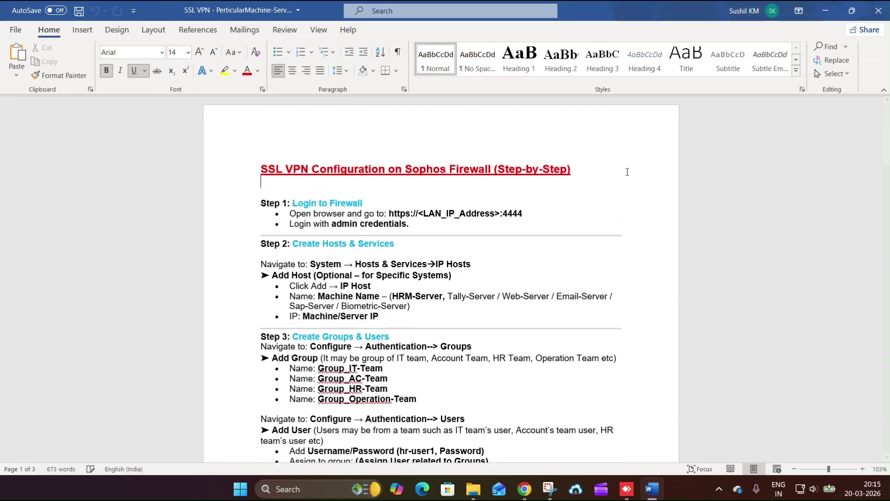
pyautogui.write('For a Particular Mach')
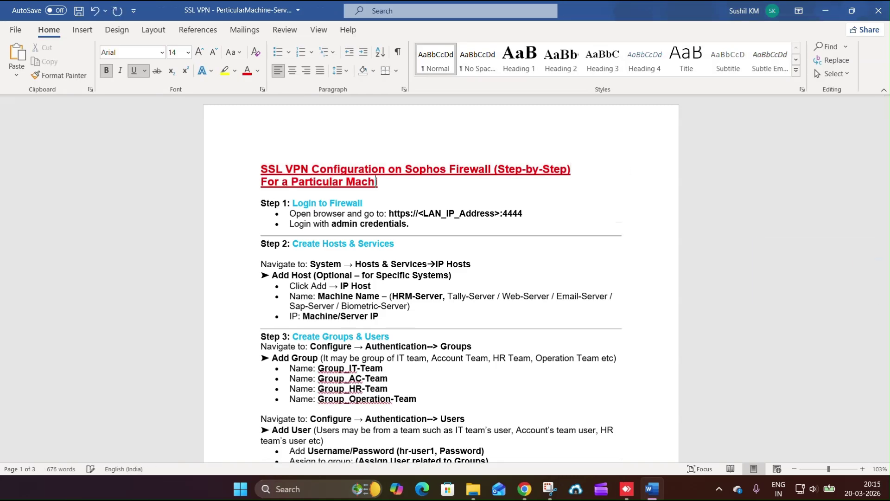
pyautogui.write('ine or Particulare Server')
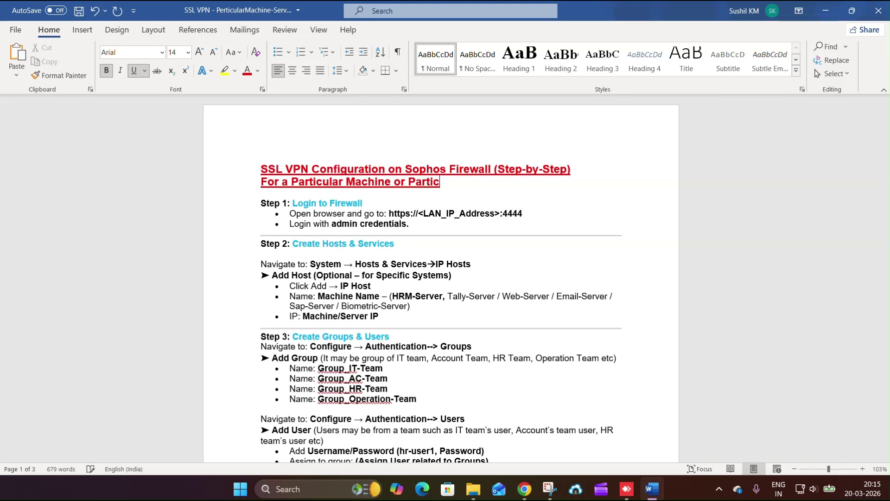
pyautogui.hotkey('ctrl', 'shift', 'Left')
pyautogui.hotkey('ctrl', 'shift', 'Left')
pyautogui.hotkey('ctrl', 'shift', 'Left')
pyautogui.hotkey('ctrl', 'shift', 'Left')
pyautogui.hotkey('ctrl', 'shift', 'Left')
pyautogui.hotkey('ctrl', 'shift', 'Left')
pyautogui.hotkey('ctrl', 'shift', 'Left')
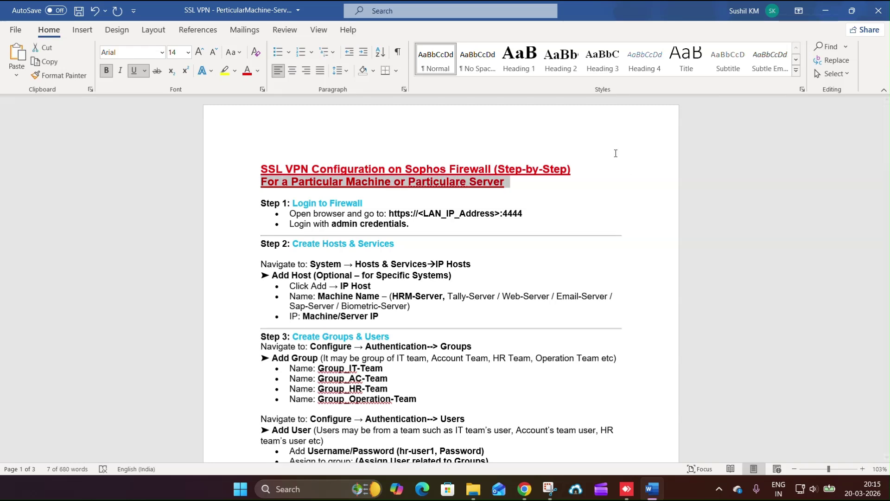
pyautogui.click(225, 70)
pyautogui.click(596, 235)
pyautogui.hotkey('ctrl', 's')
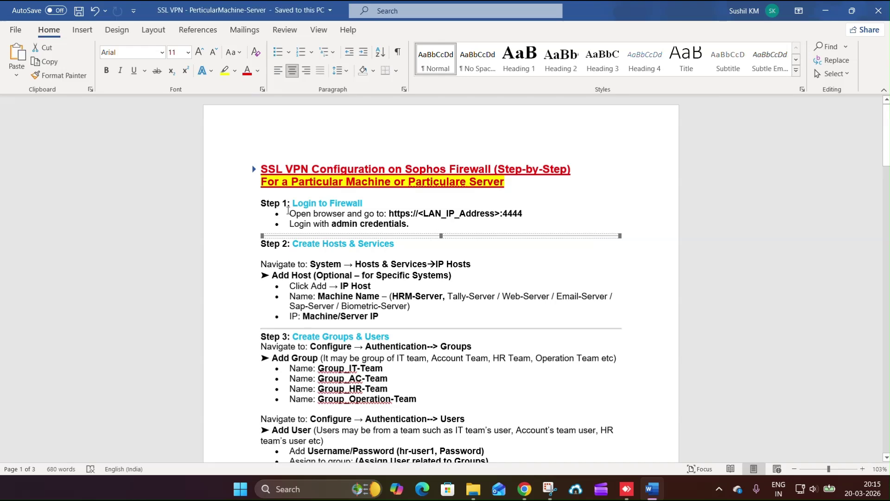
pyautogui.moveTo(261, 203); pyautogui.dragTo(412, 224)
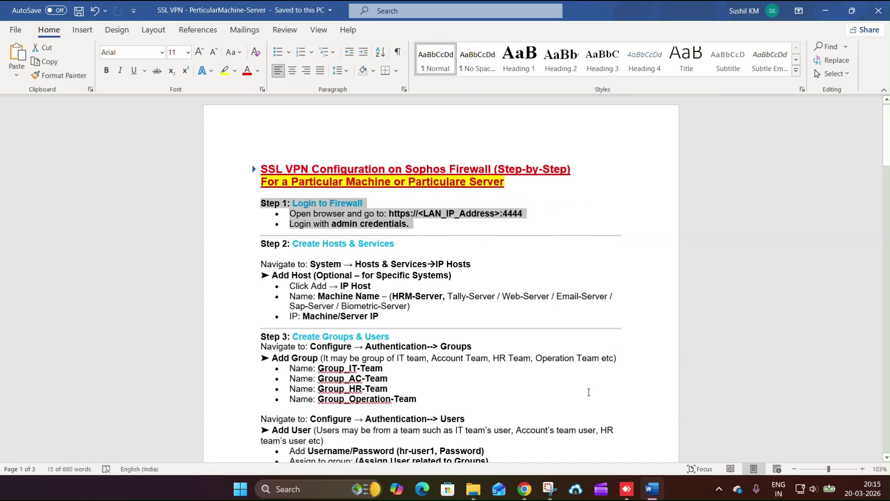
# - Launch Google Chrome from Windows search and maximize its window
pyautogui.click(346, 477)
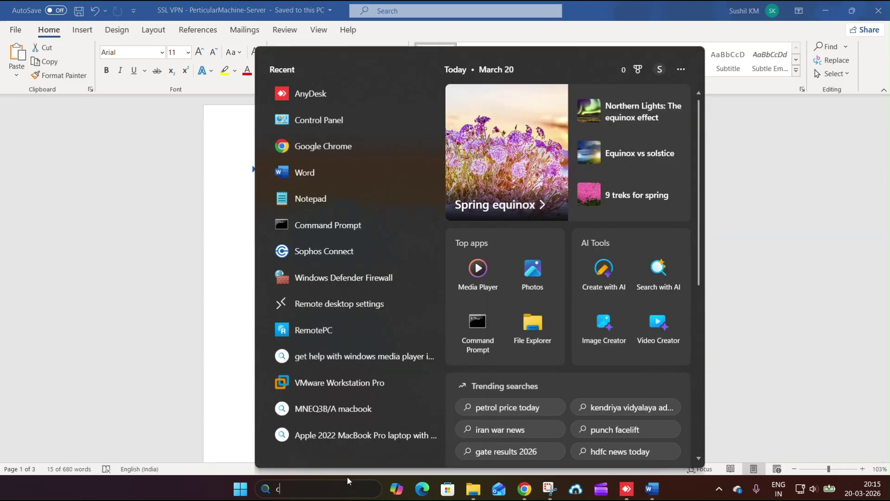
pyautogui.write('chrome')
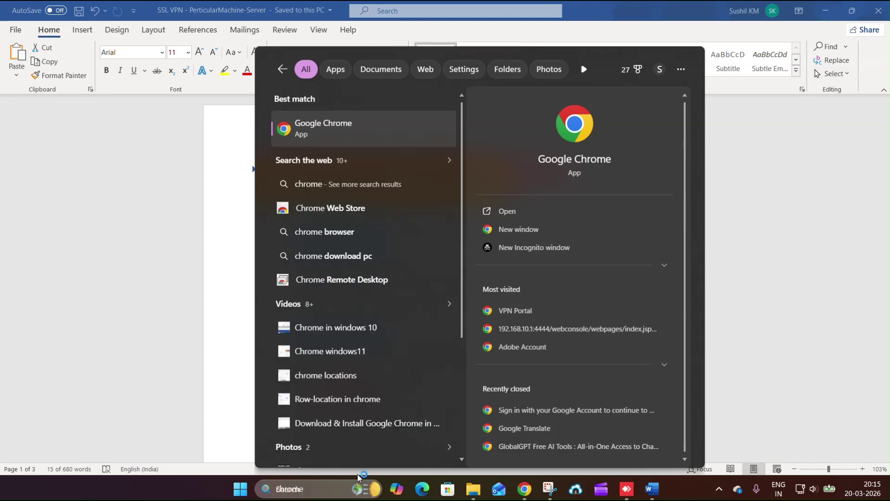
pyautogui.press('Return')
pyautogui.click(592, 34)
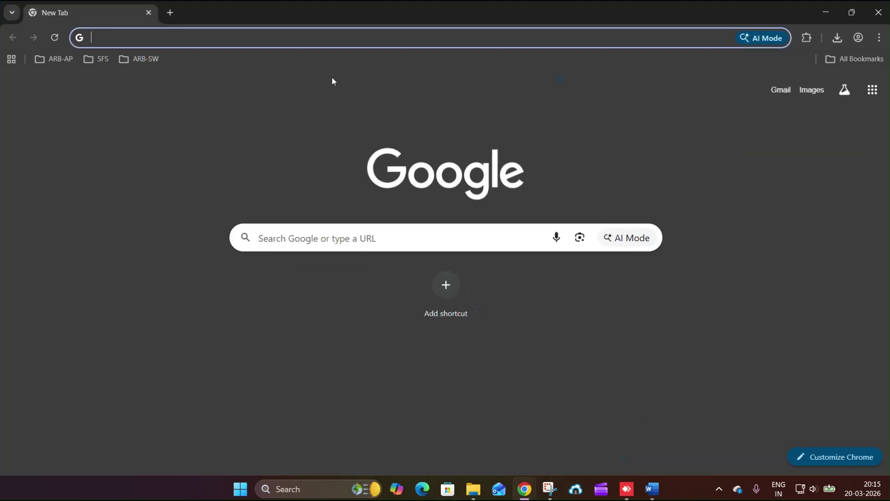
pyautogui.click(210, 42)
pyautogui.write('https')
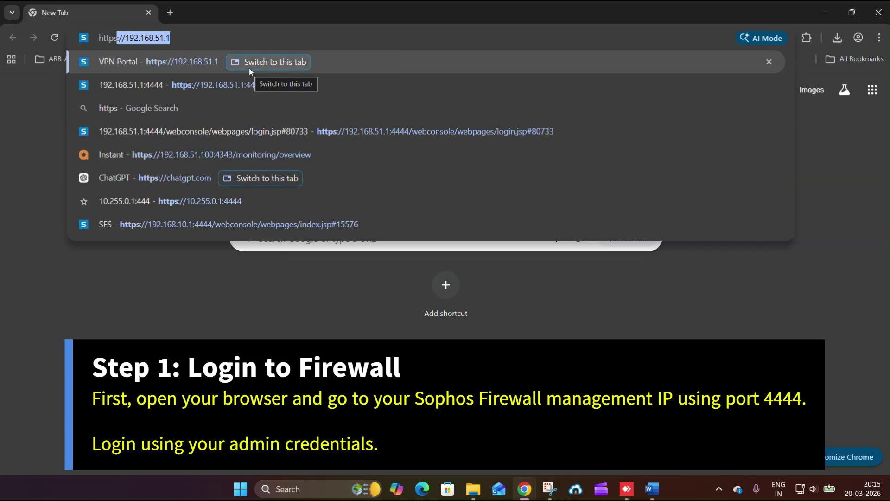
pyautogui.write(':/')
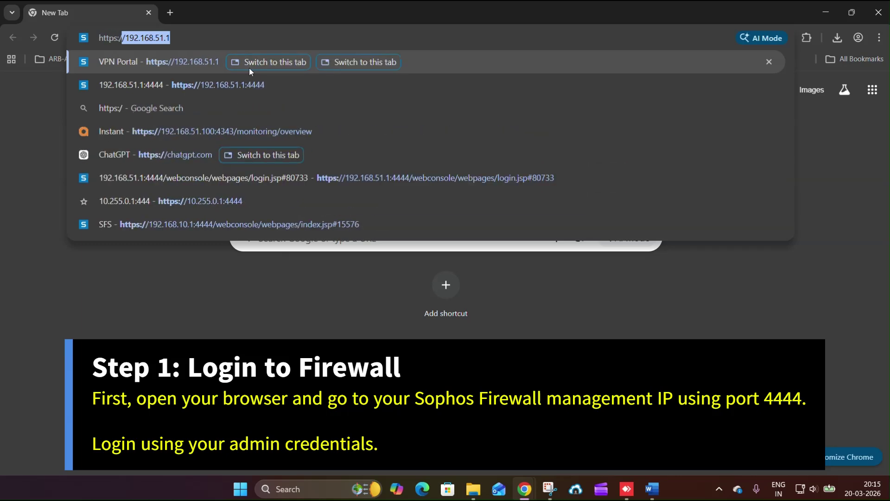
pyautogui.write('/192.168.5')
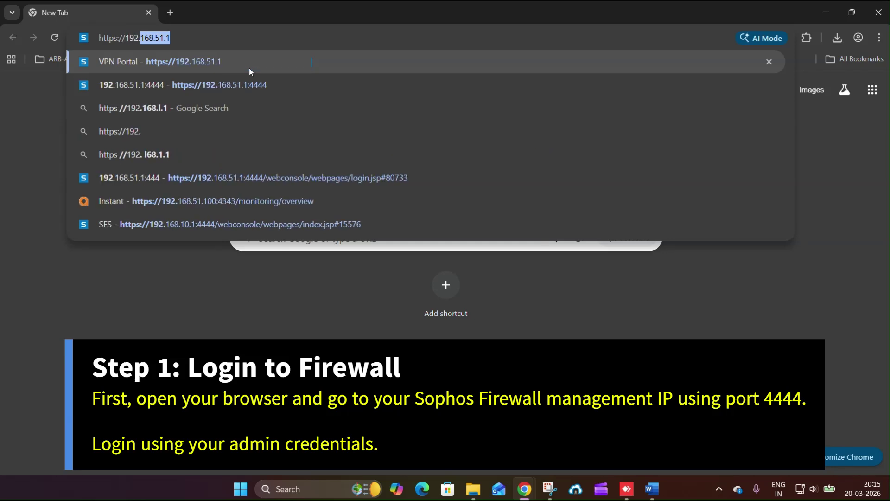
pyautogui.write('1.')
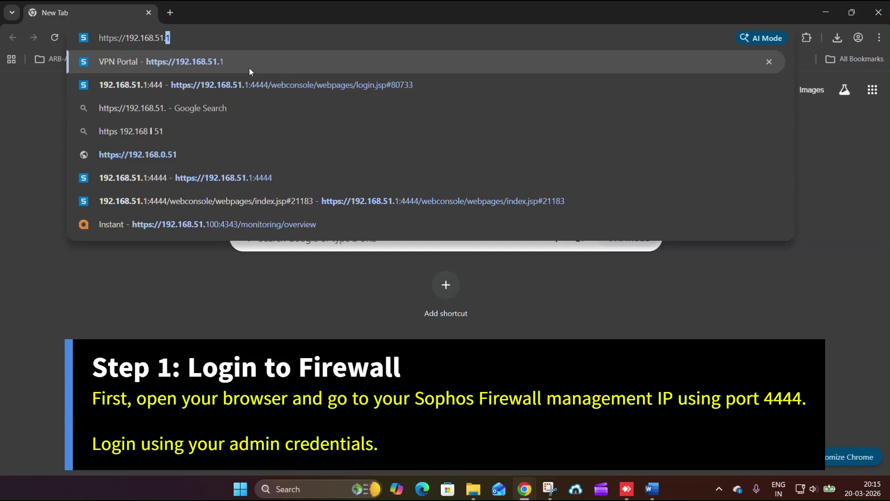
pyautogui.write('1:')
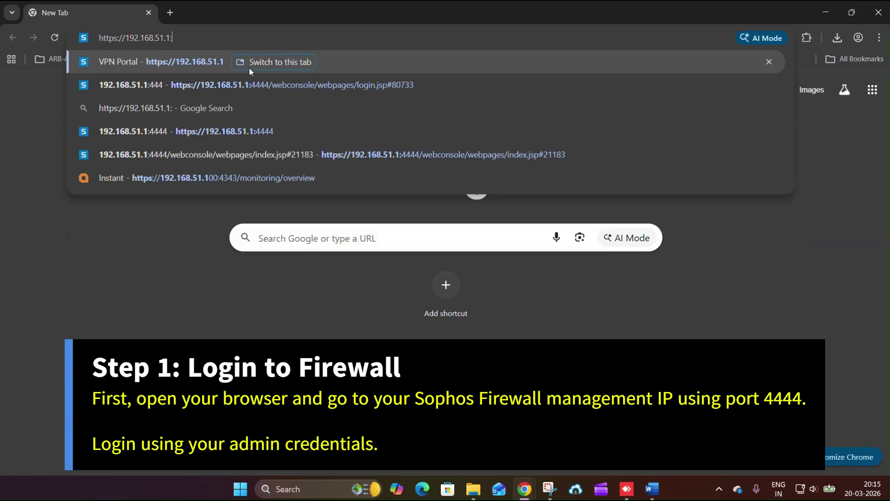
pyautogui.write('4444')
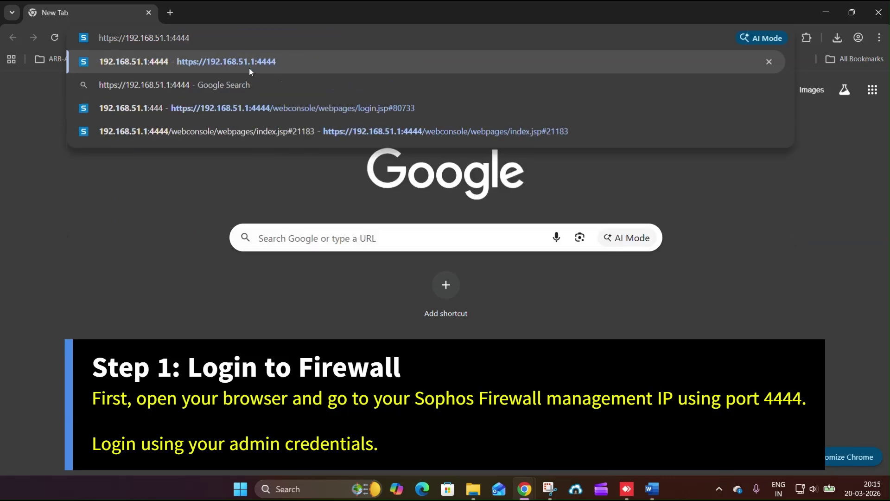
pyautogui.press('Return')
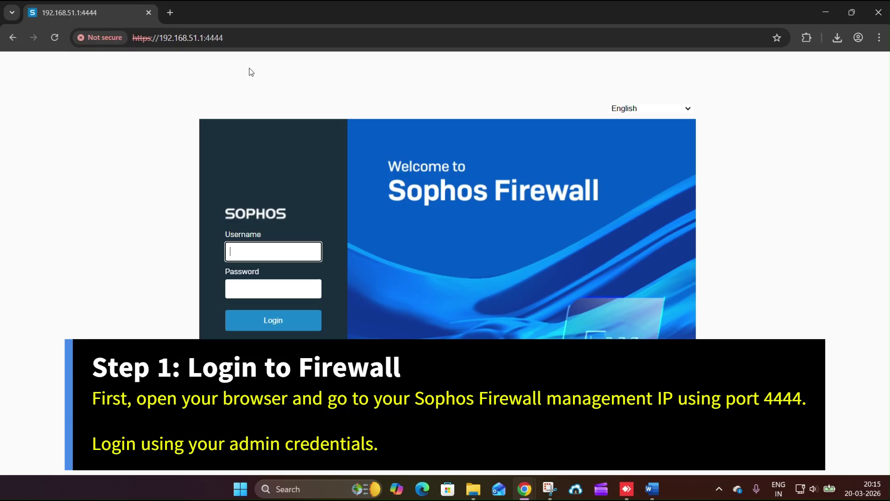
# - Log in as admin with the administrator password and accept the unsupported-appliance warning
pyautogui.write('admin')
pyautogui.press('Tab')
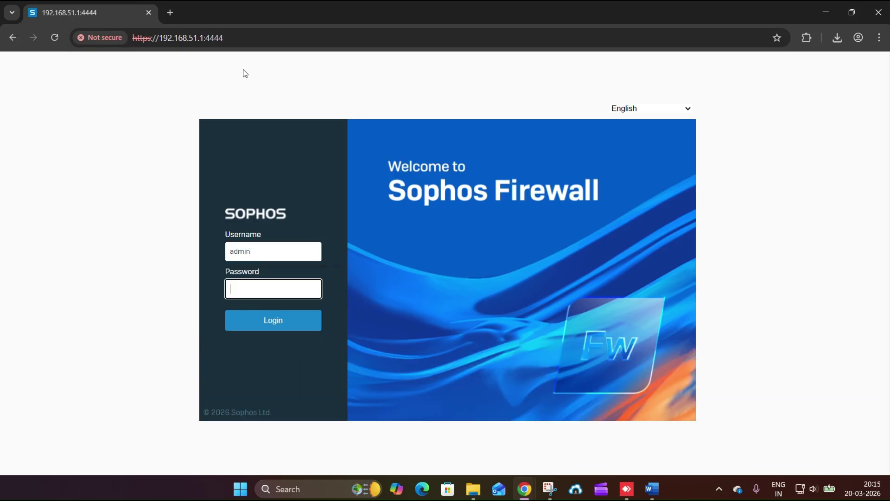
pyautogui.write('••••••••••')
pyautogui.press('Return')
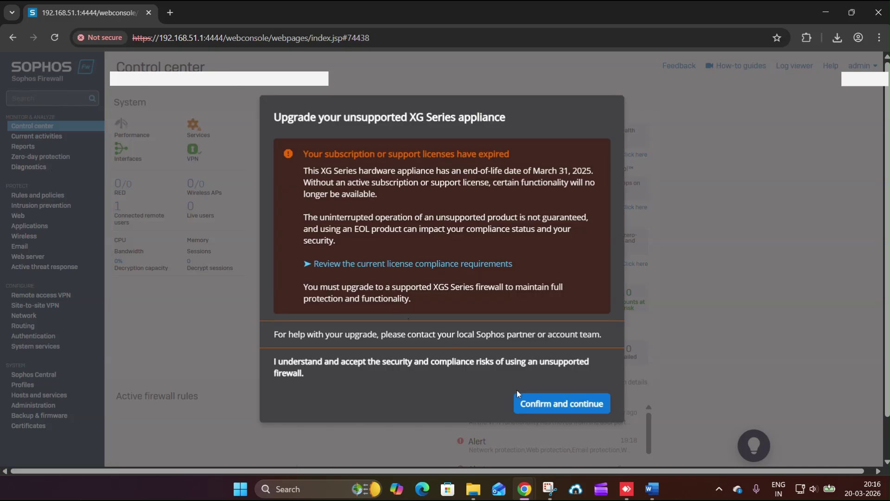
pyautogui.click(537, 402)
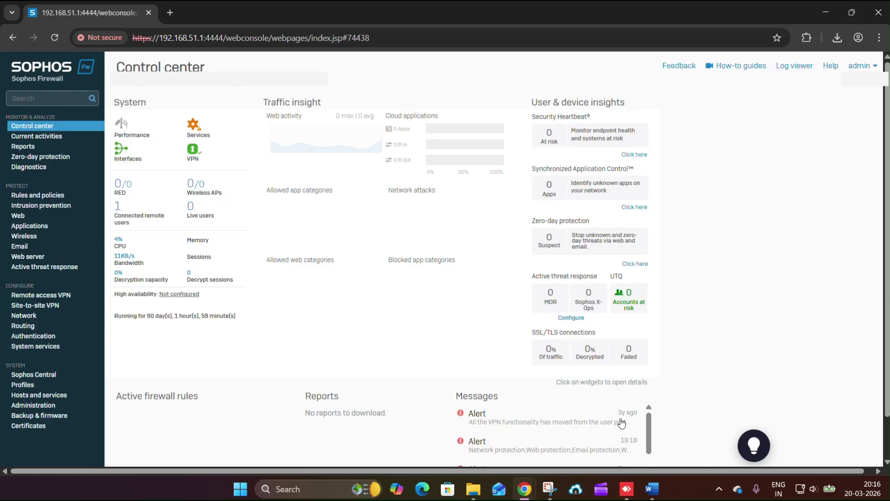
pyautogui.click(657, 492)
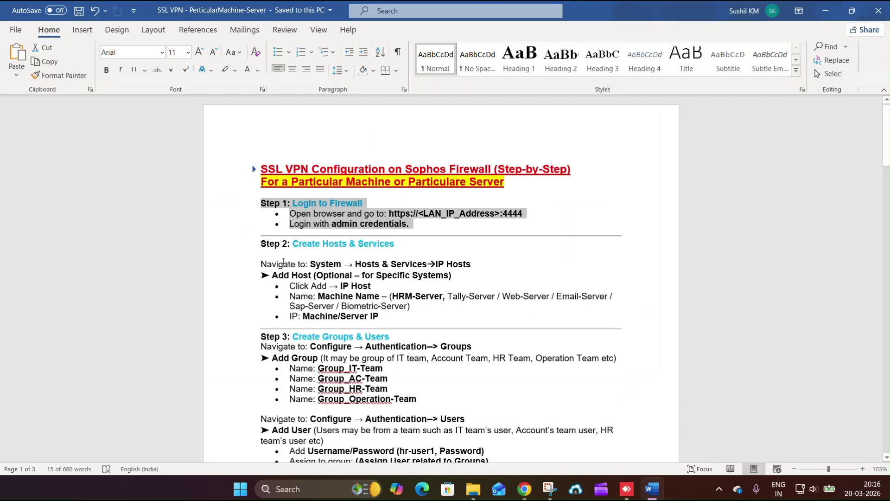
pyautogui.moveTo(261, 241); pyautogui.dragTo(432, 320)
pyautogui.click(310, 255)
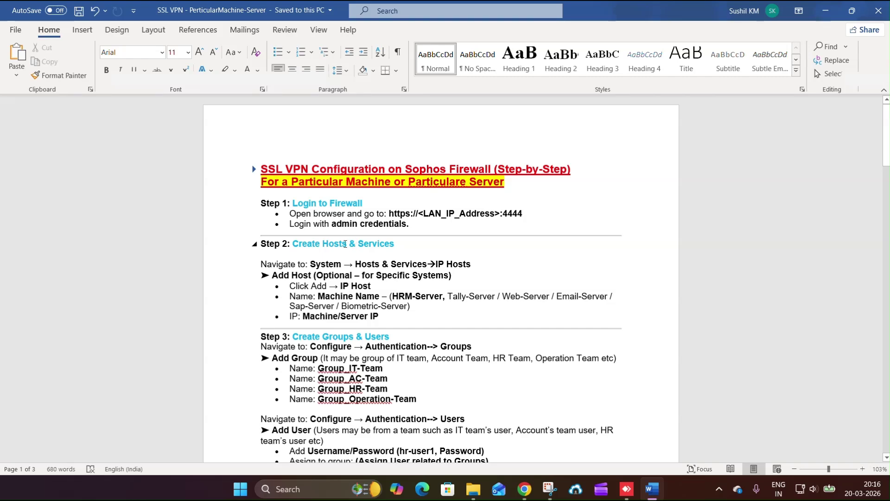
pyautogui.hotkey('alt', 'Tab')
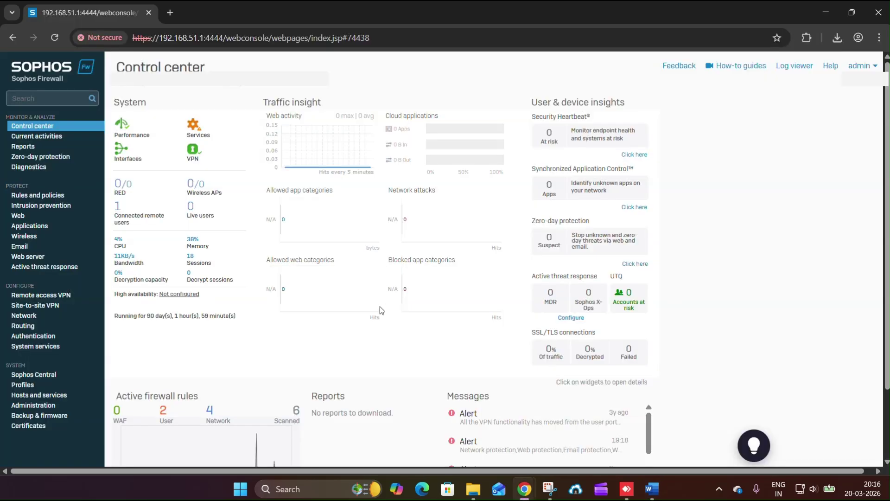
# - Open the Add IP host form and copy the HRM-Server name from the Word guide
pyautogui.click(39, 394)
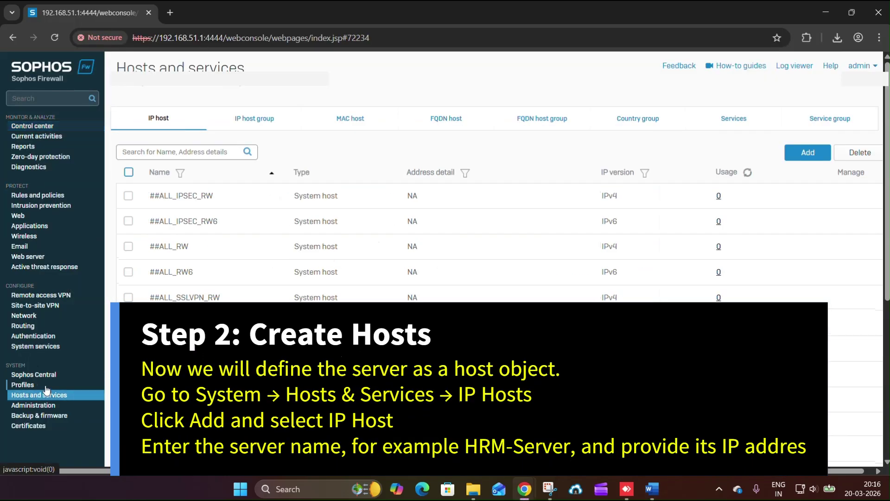
pyautogui.click(148, 123)
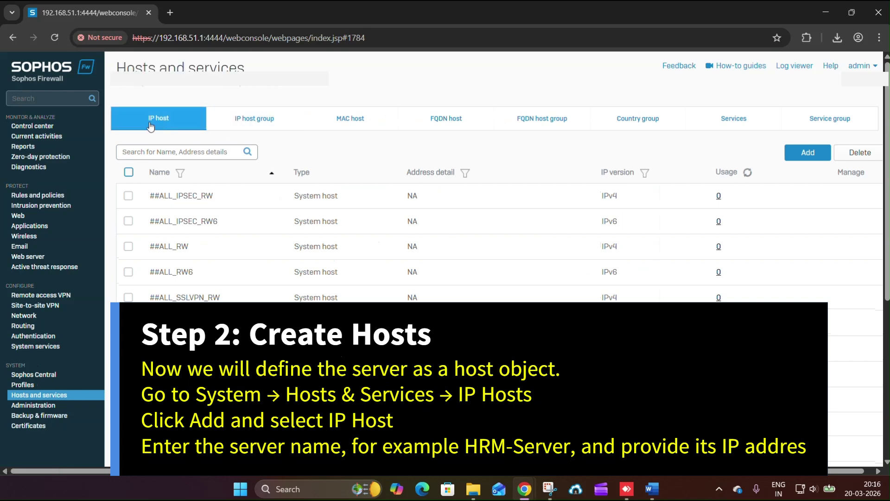
pyautogui.click(806, 153)
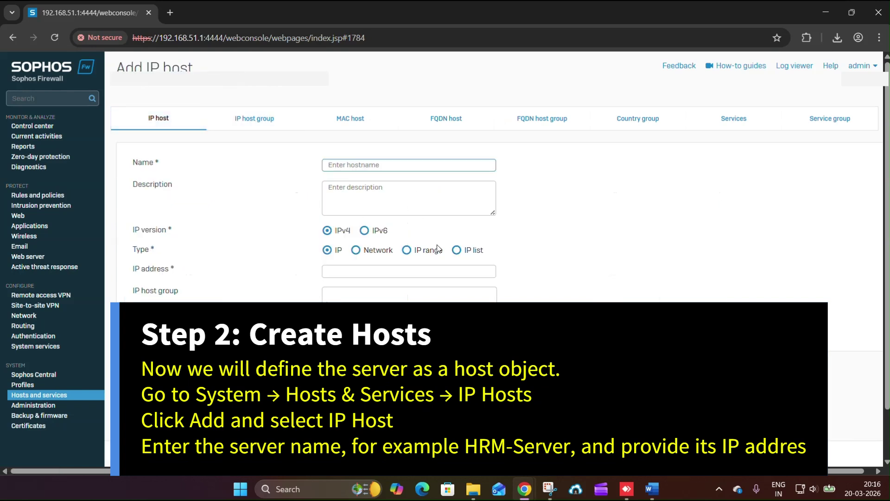
pyautogui.click(652, 489)
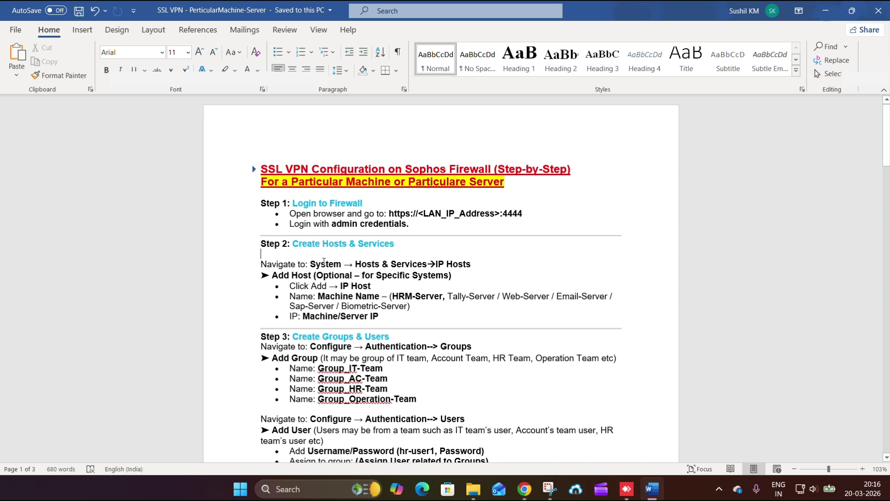
pyautogui.moveTo(324, 261); pyautogui.dragTo(445, 264)
pyautogui.moveTo(339, 286); pyautogui.dragTo(437, 299)
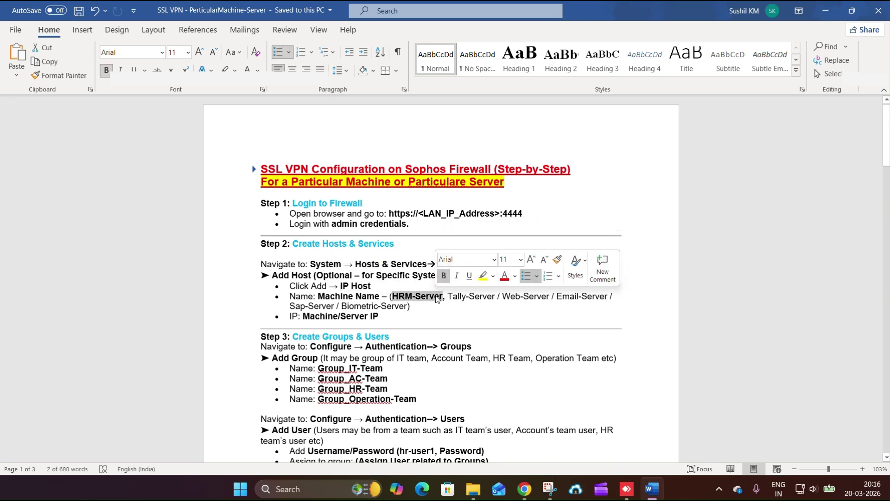
pyautogui.hotkey('ctrl', 'c')
# - Name the host HRM-Server with IP 192.168.51.11 and save it
pyautogui.hotkey('alt', 'Tab')
pyautogui.hotkey('ctrl', 'v')
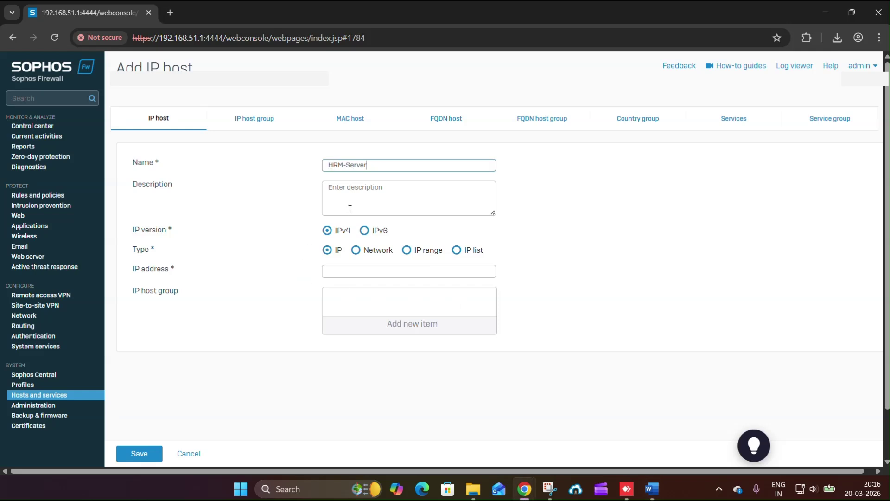
pyautogui.click(335, 270)
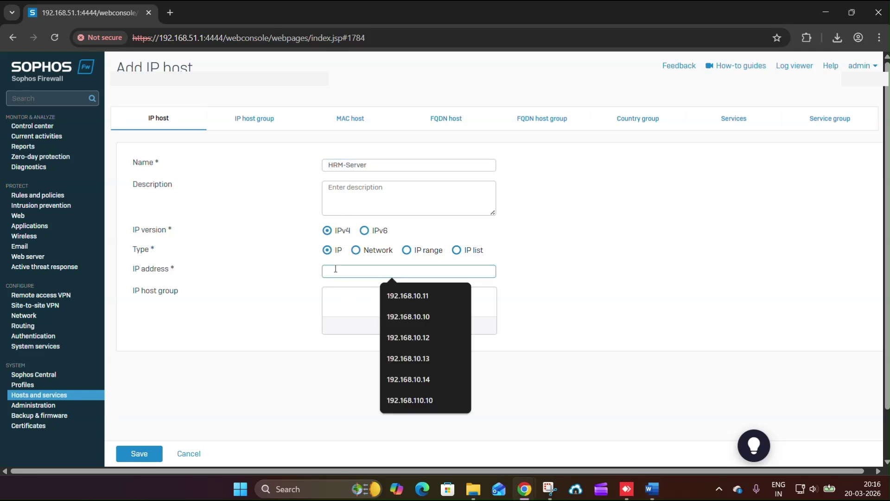
pyautogui.write('192.168.')
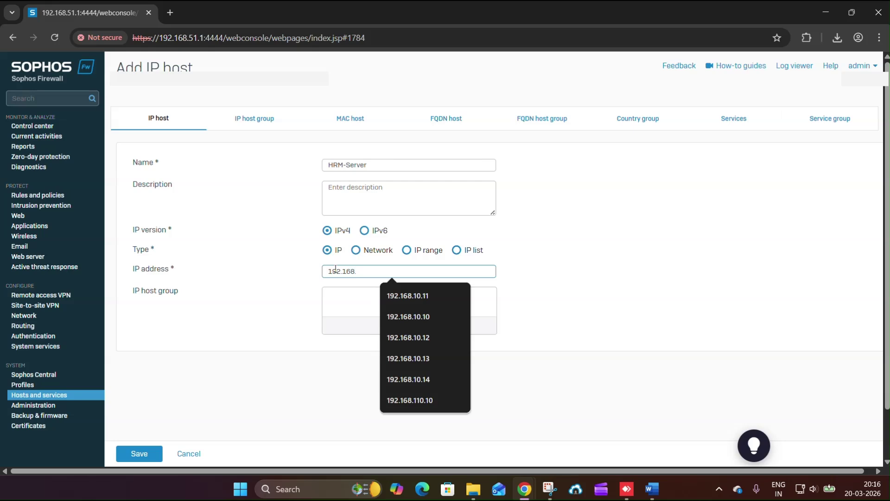
pyautogui.write('51')
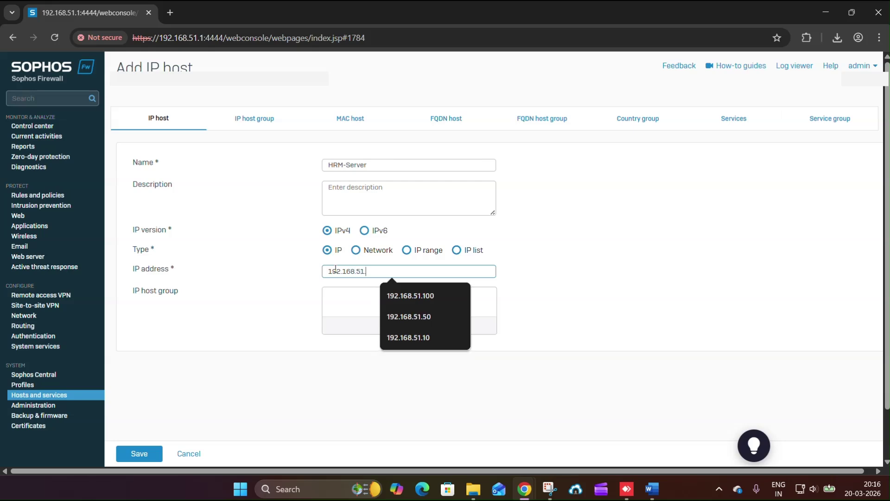
pyautogui.write('.11')
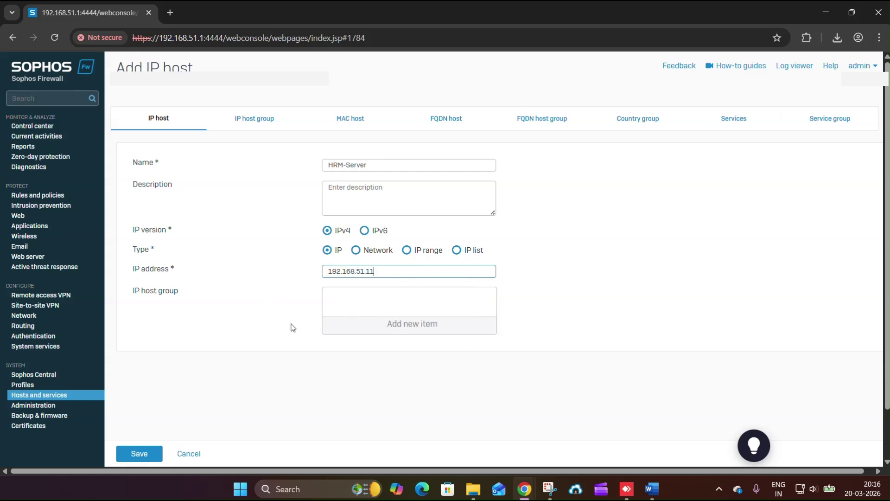
pyautogui.click(138, 453)
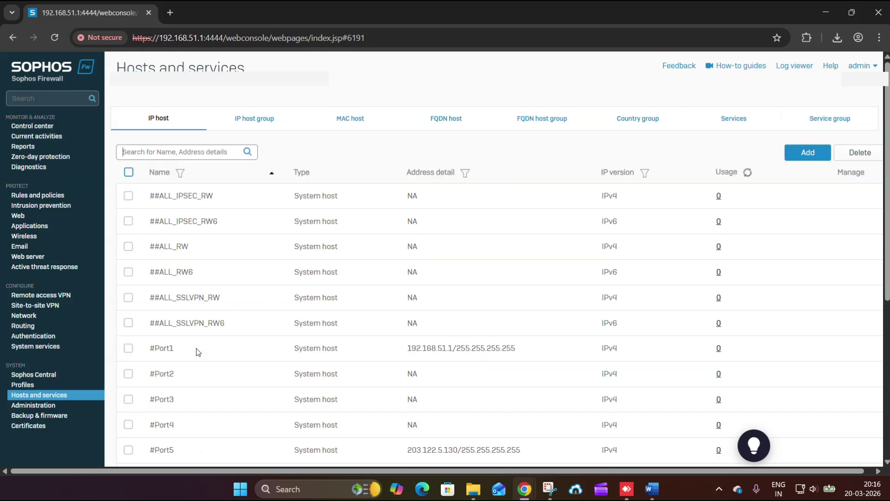
pyautogui.scroll(-6, 245, 230)
pyautogui.moveTo(147, 332); pyautogui.dragTo(769, 338)
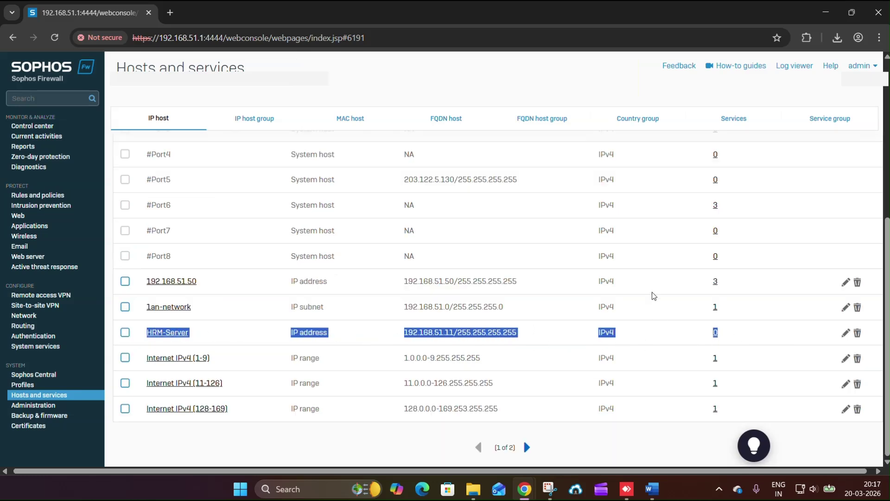
pyautogui.scroll(6, 654, 295)
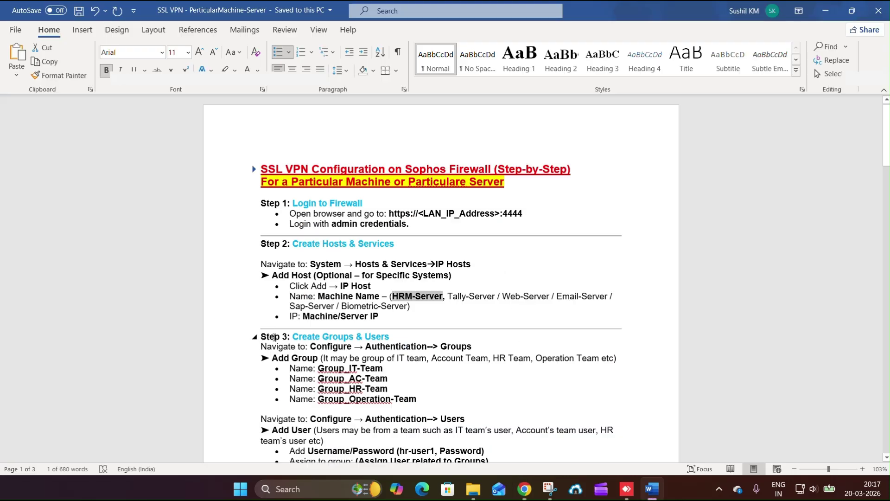
# - Review the Step 3 groups and users section in the Word guide, then return to the firewall
pyautogui.moveTo(271, 341); pyautogui.dragTo(487, 432)
pyautogui.scroll(-3, 482, 408)
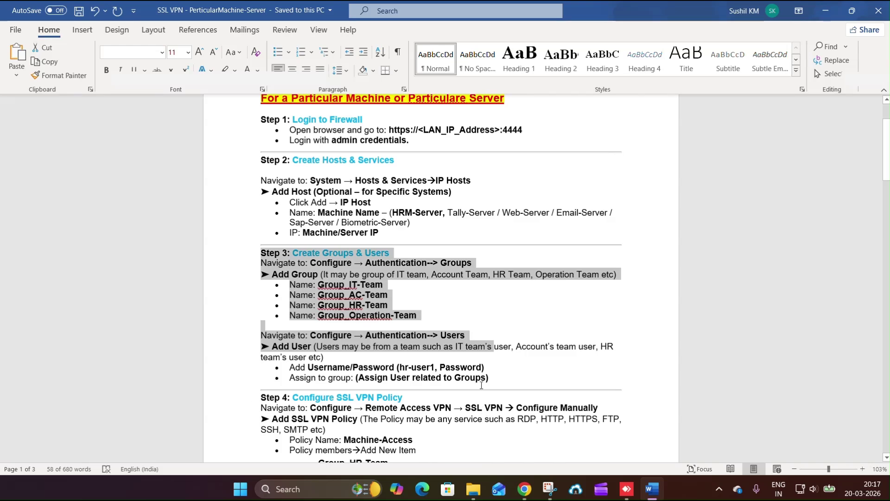
pyautogui.moveTo(478, 379); pyautogui.dragTo(245, 257)
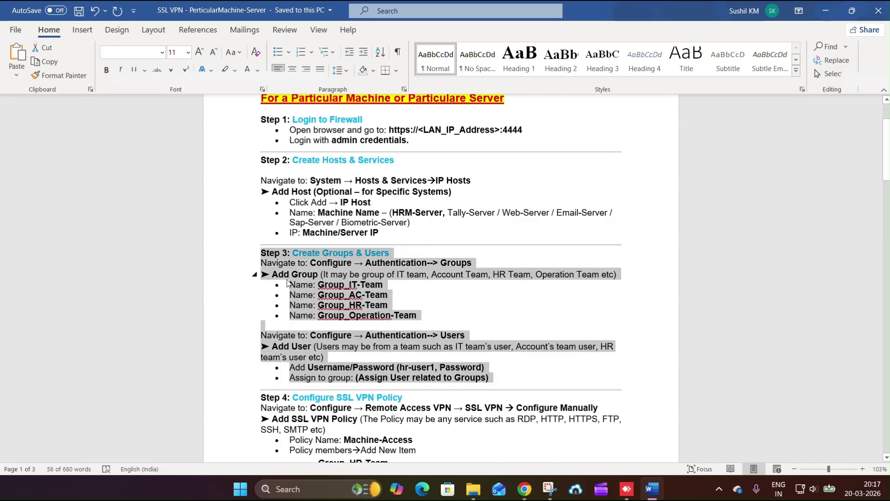
pyautogui.hotkey('alt', 'Tab')
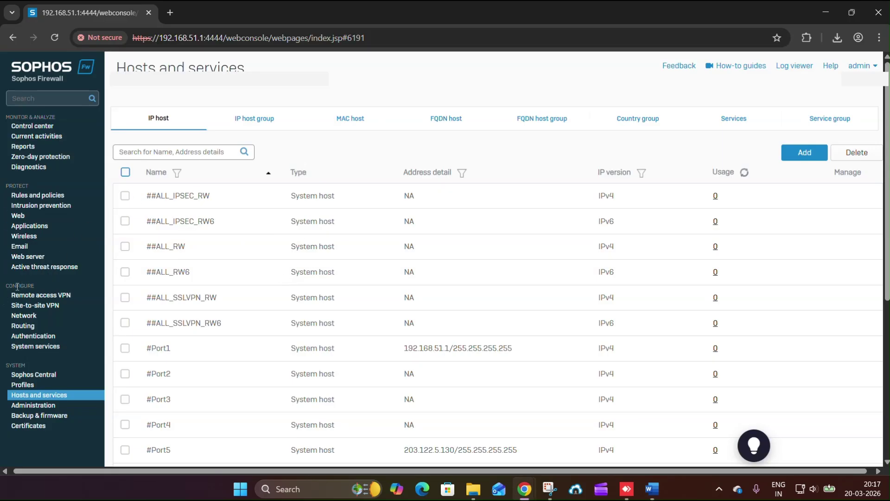
# - Show the Authentication groups list and copy the name Group_HR-Team from the notes
pyautogui.doubleClick(17, 286)
pyautogui.click(28, 336)
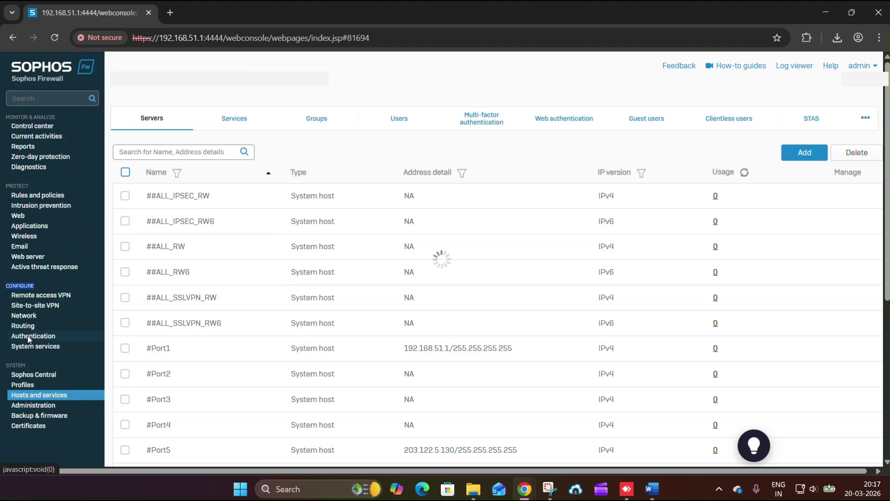
pyautogui.click(329, 126)
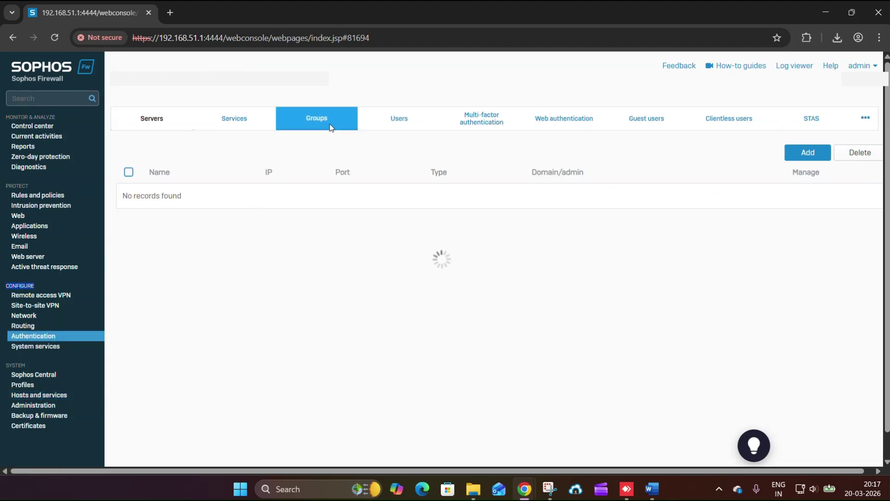
pyautogui.hotkey('alt', 'Tab')
pyautogui.click(350, 316)
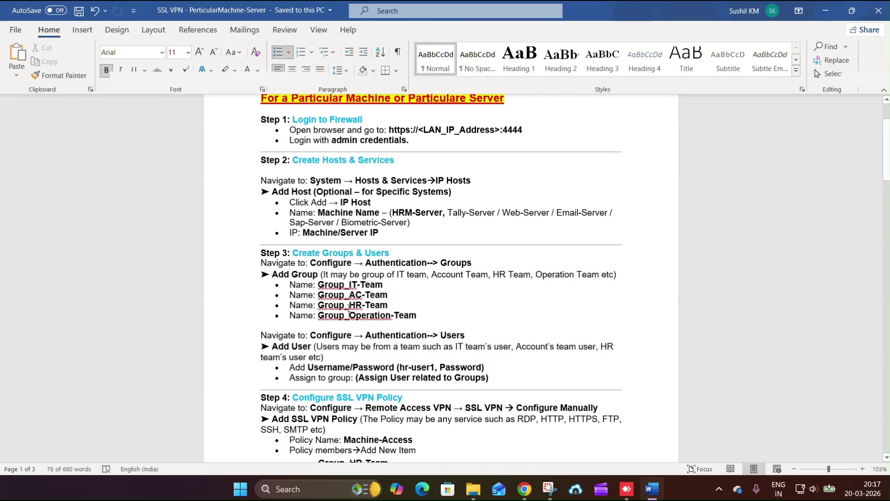
pyautogui.moveTo(319, 305); pyautogui.dragTo(387, 305)
pyautogui.hotkey('ctrl', 'c')
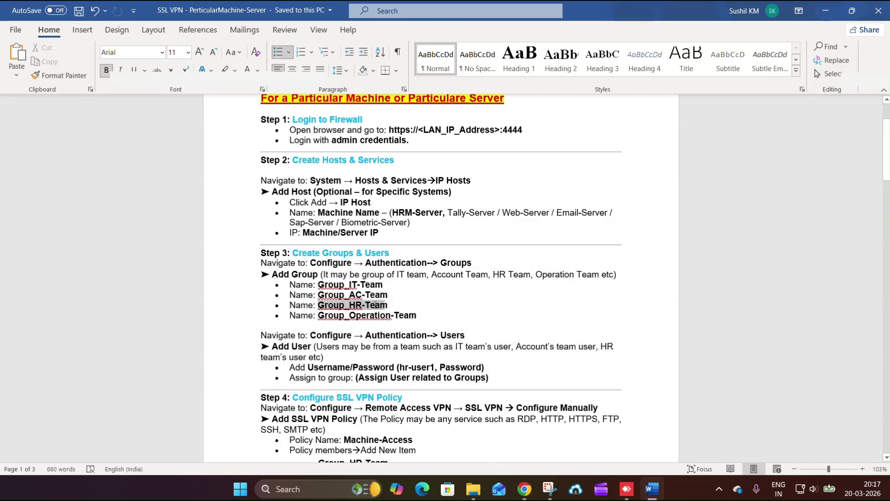
pyautogui.hotkey('alt', 'Tab')
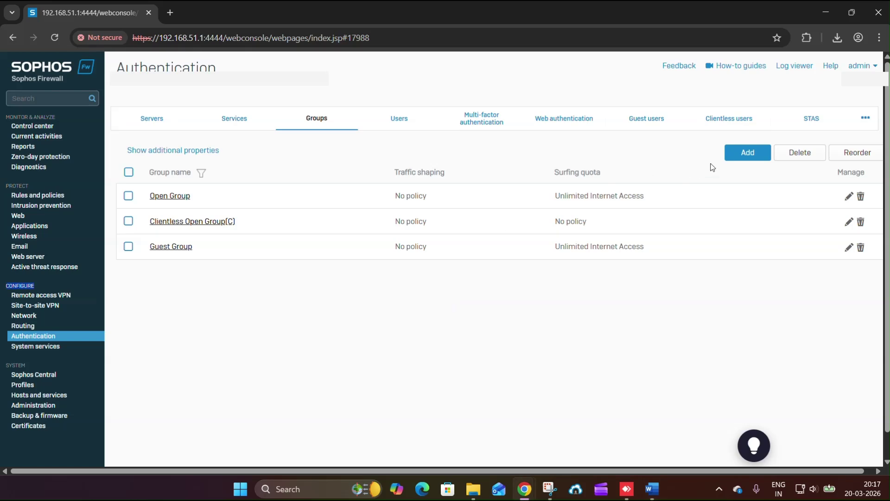
# - Add group Group_HR-Team with Unlimited Internet Access quota and access allowed all the time
pyautogui.click(742, 154)
pyautogui.hotkey('ctrl', 'v')
pyautogui.click(477, 204)
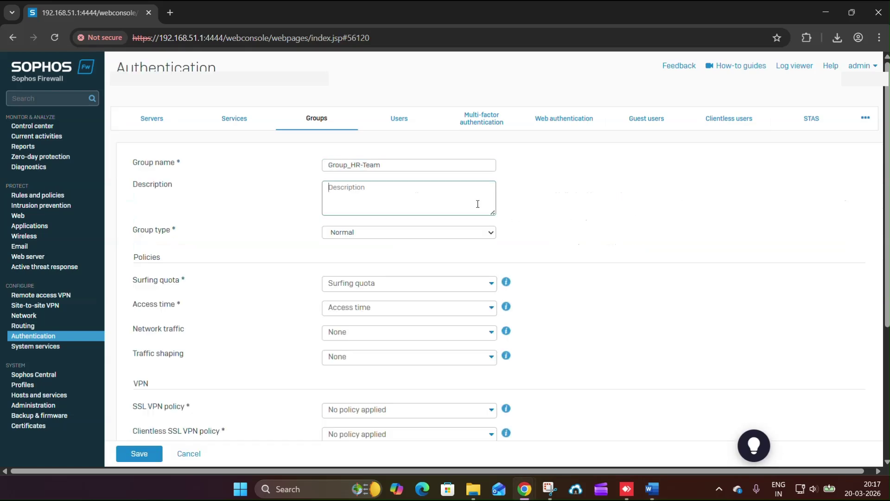
pyautogui.press('Tab')
pyautogui.press('Tab')
pyautogui.click(411, 283)
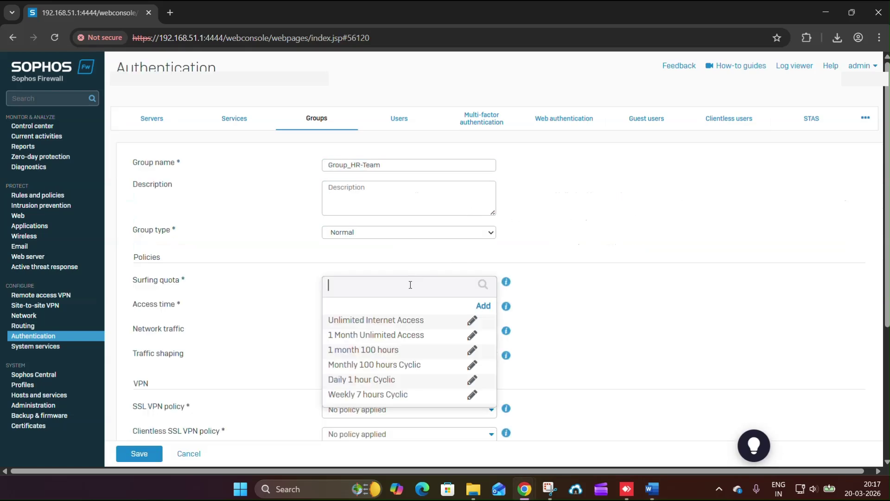
pyautogui.click(366, 320)
pyautogui.click(363, 310)
pyautogui.click(359, 343)
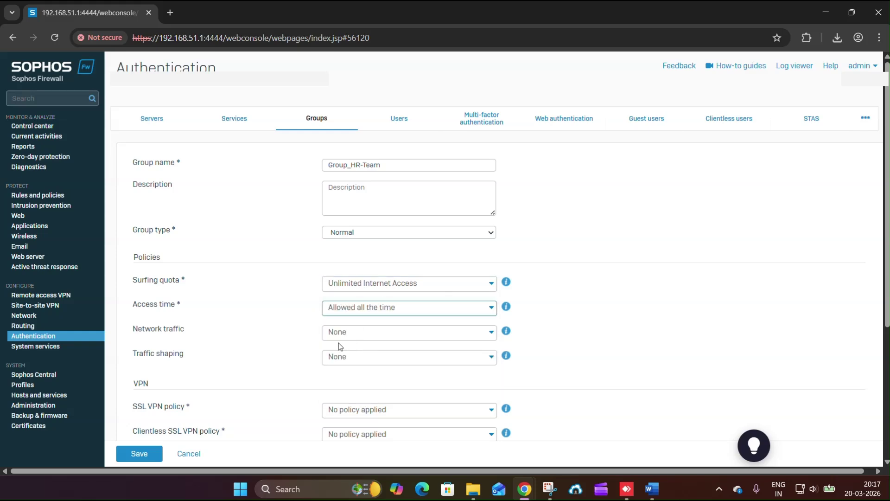
# - Review the remaining group settings and save Group_HR-Team
pyautogui.scroll(-1, 321, 334)
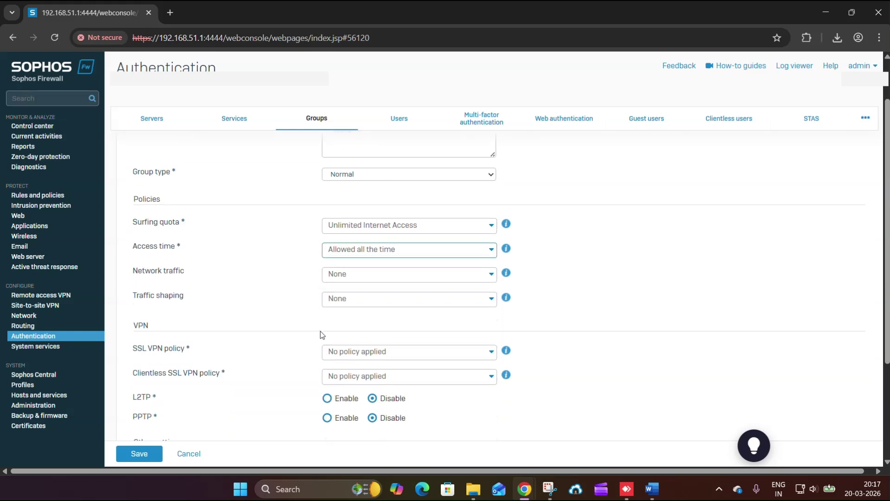
pyautogui.scroll(1, 322, 335)
pyautogui.scroll(-3, 322, 335)
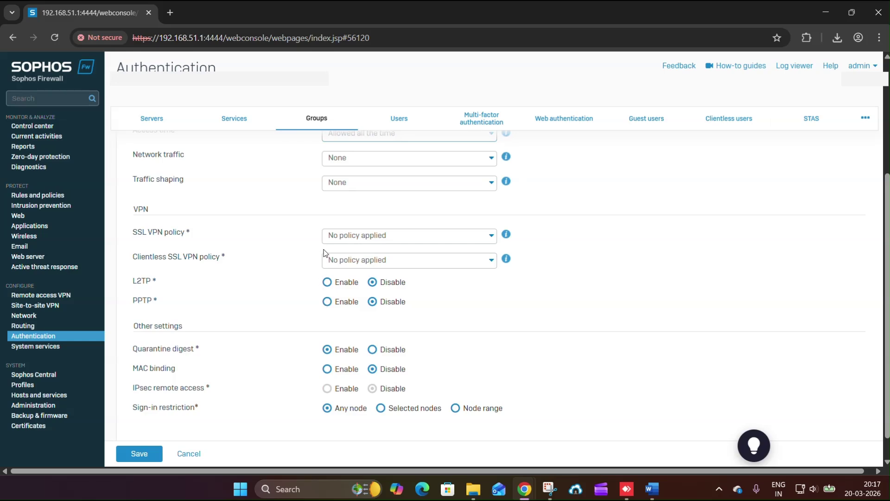
pyautogui.moveTo(137, 234); pyautogui.dragTo(198, 242)
pyautogui.scroll(-1, 316, 339)
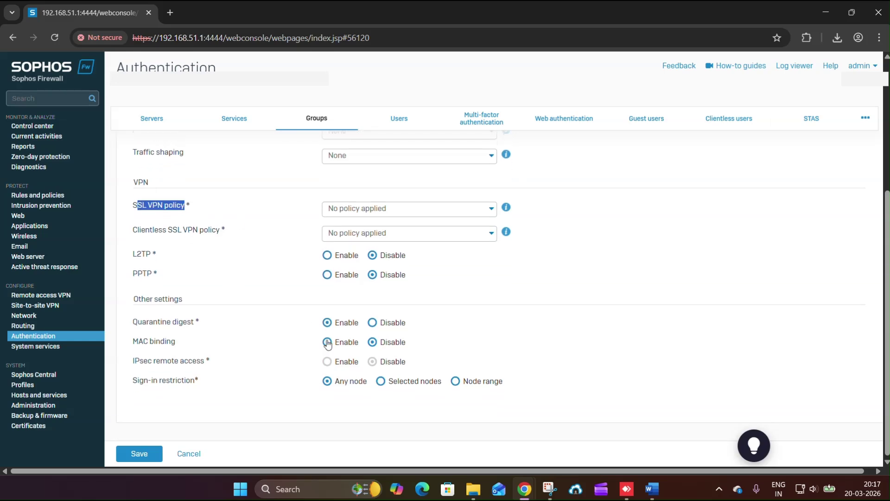
pyautogui.scroll(4, 316, 281)
pyautogui.scroll(-4, 454, 216)
pyautogui.click(149, 453)
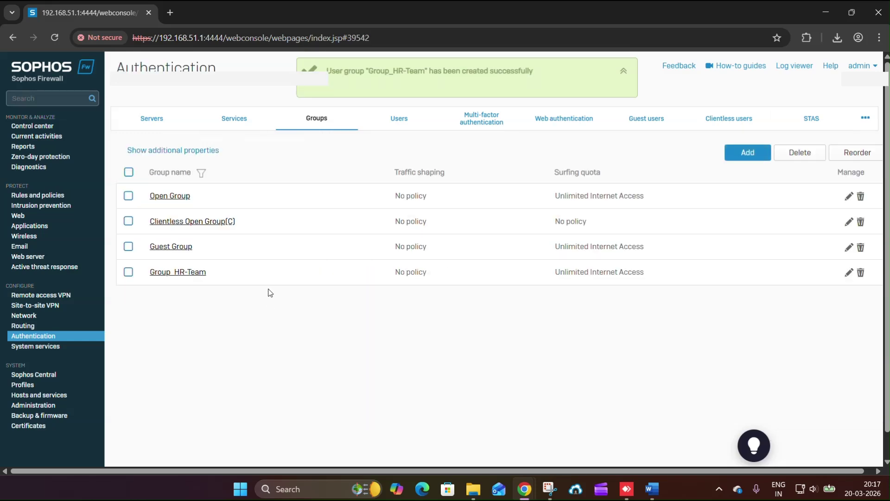
# - Open a new user form and copy the username hr-user1 from the notes
pyautogui.click(33, 337)
pyautogui.click(399, 121)
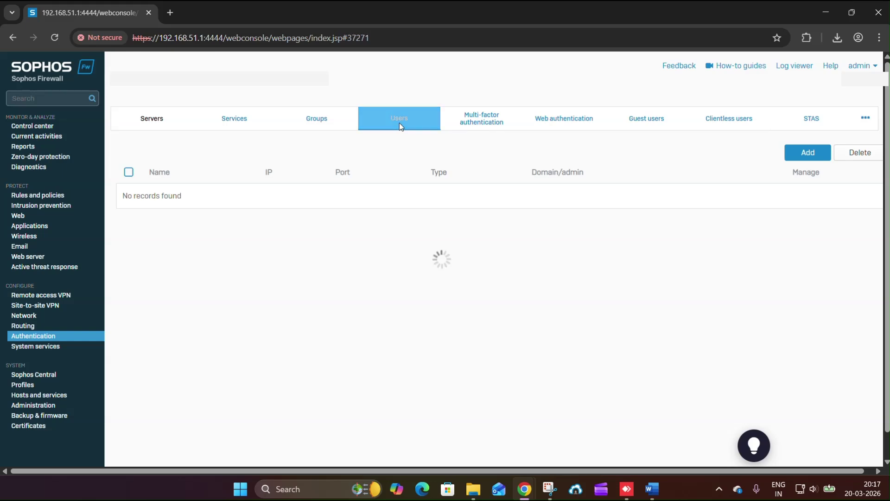
pyautogui.click(640, 152)
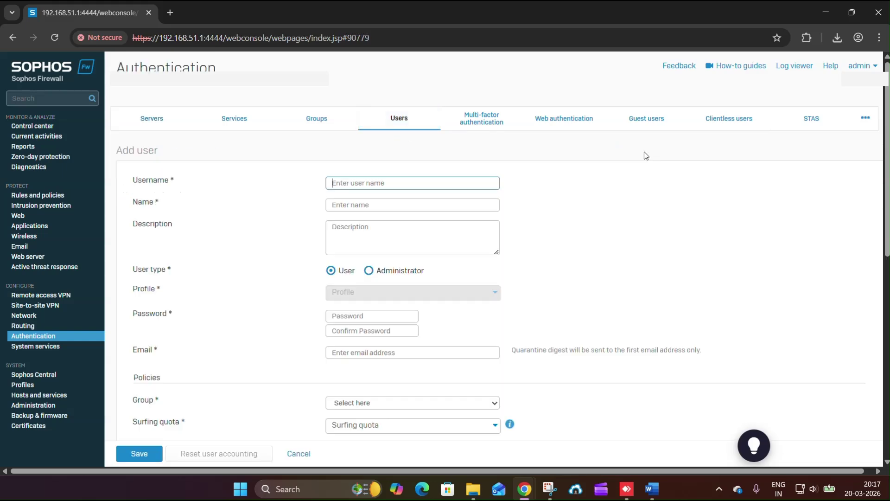
pyautogui.hotkey('alt', 'Tab')
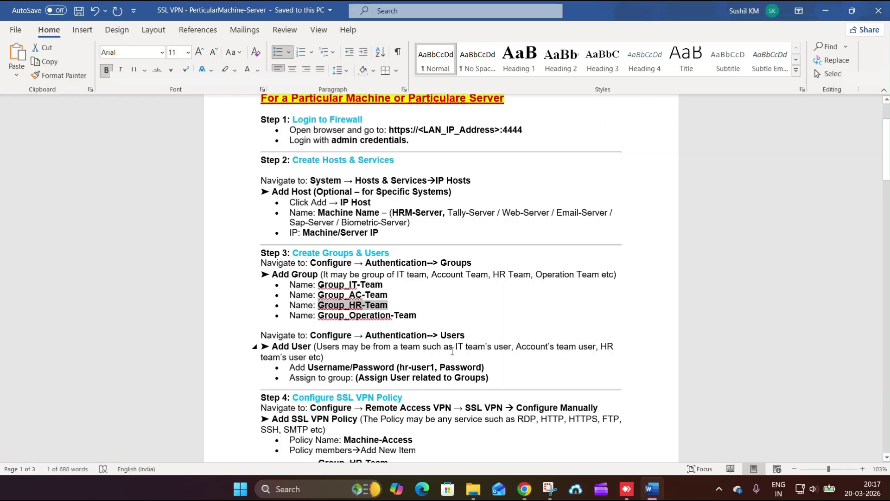
pyautogui.moveTo(398, 367); pyautogui.dragTo(429, 367)
pyautogui.hotkey('ctrl', 'c')
pyautogui.hotkey('alt', 'Tab')
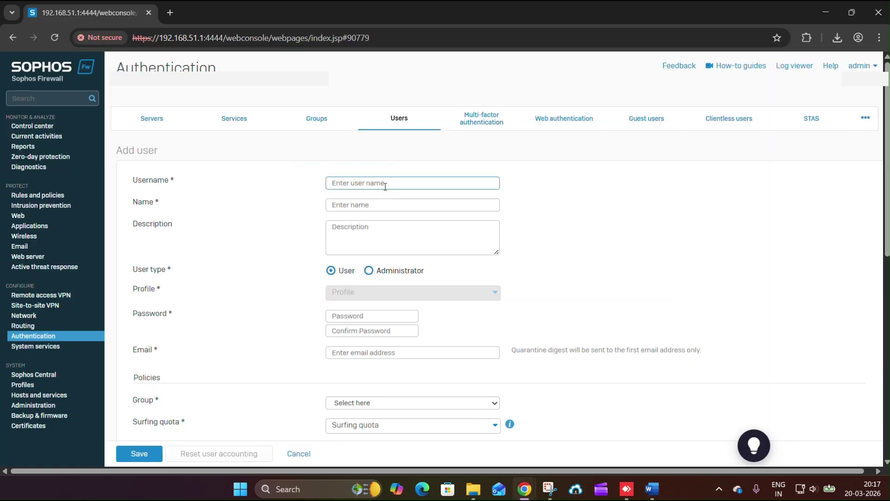
# - Enter username hr-user1, name HR Team, the user's password and the user's e-mail address
pyautogui.hotkey('ctrl', 'v')
pyautogui.press('Tab')
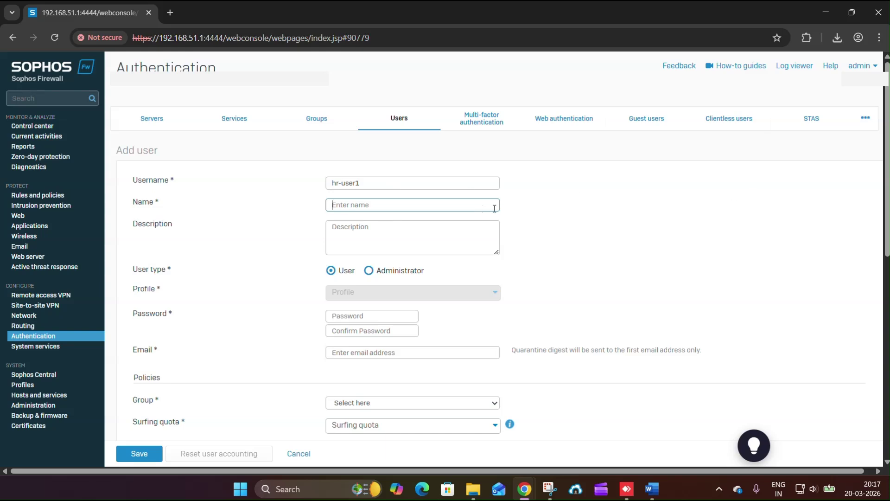
pyautogui.write('HR Team')
pyautogui.press('Tab')
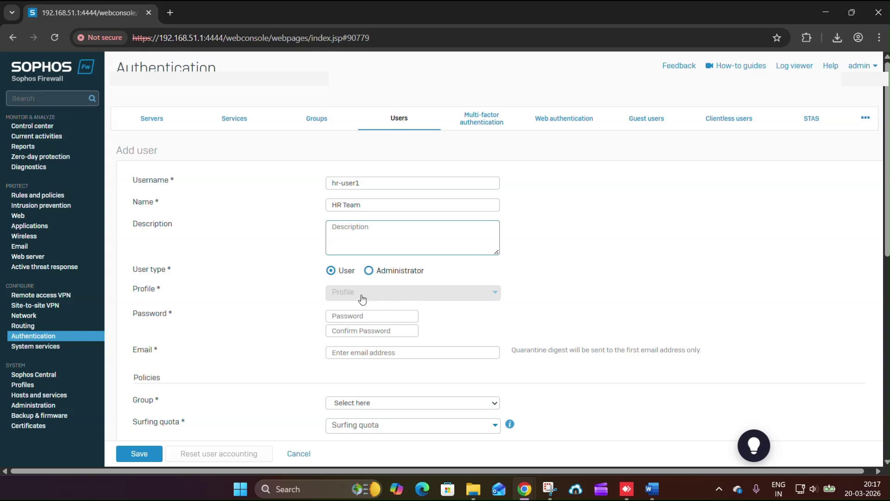
pyautogui.click(348, 315)
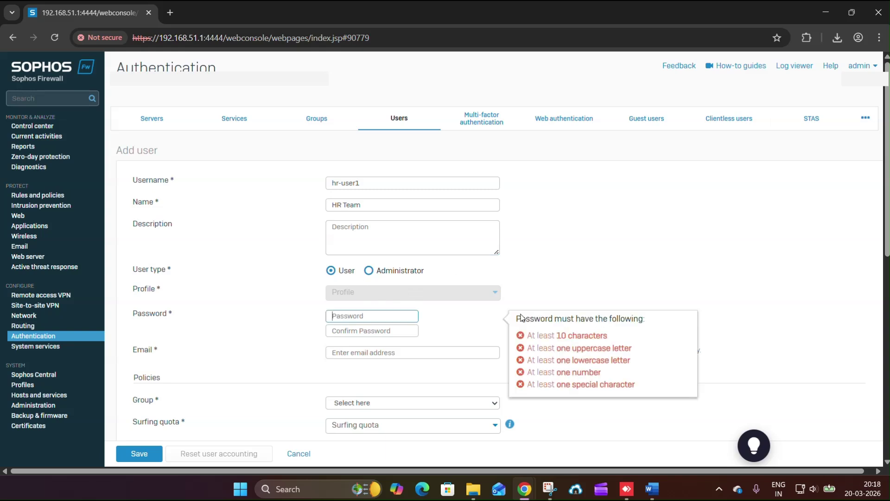
pyautogui.write('Hr3')
pyautogui.press('Tab')
pyautogui.write('H')
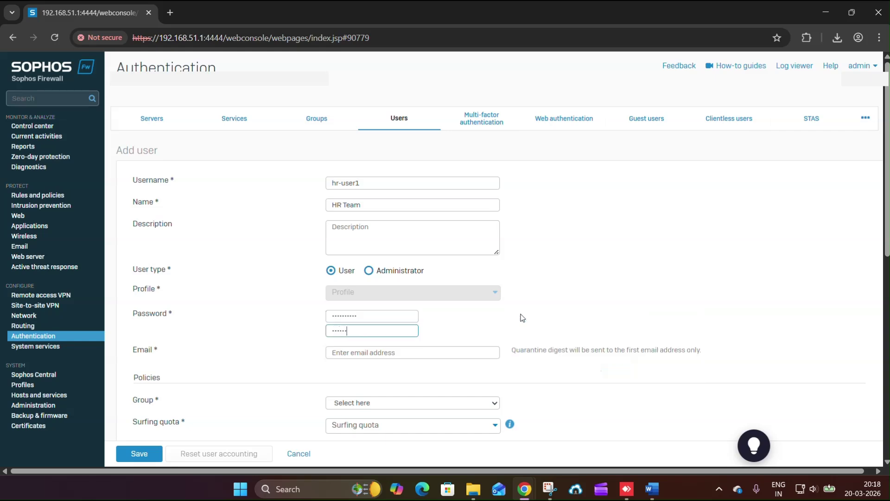
pyautogui.press('Tab')
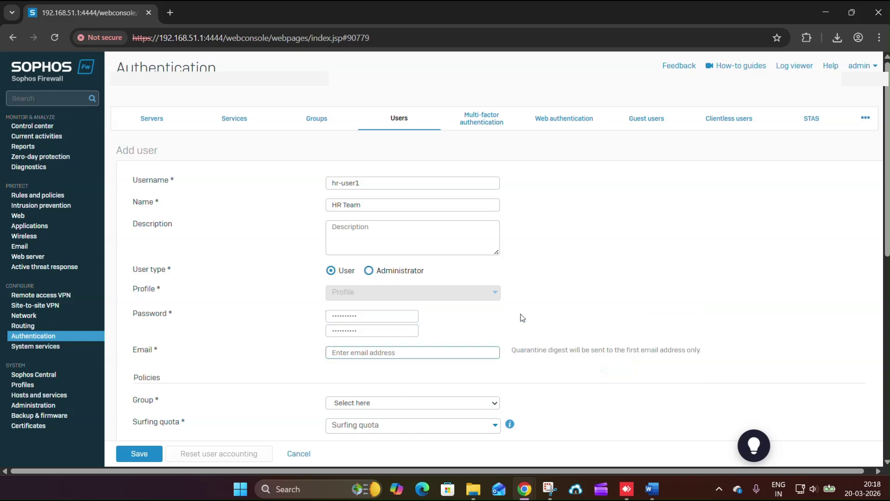
pyautogui.press('Tab')
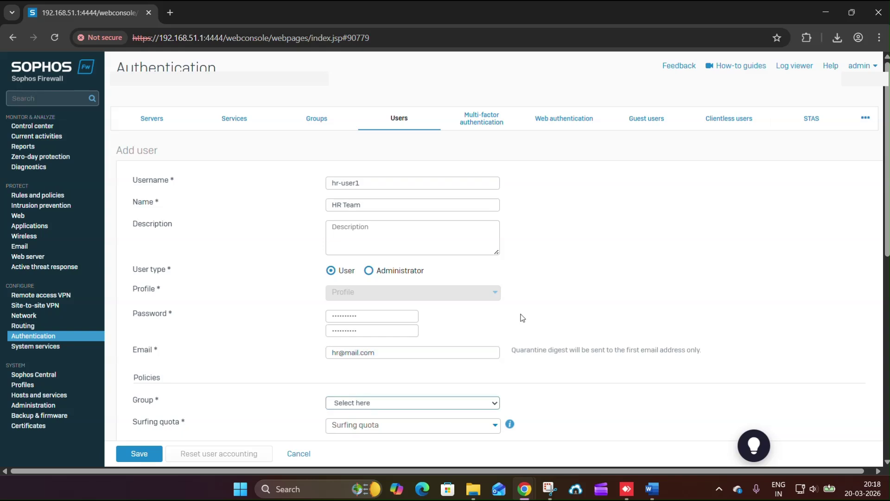
# - Assign the user to Group_HR-Team
pyautogui.scroll(-2, 345, 314)
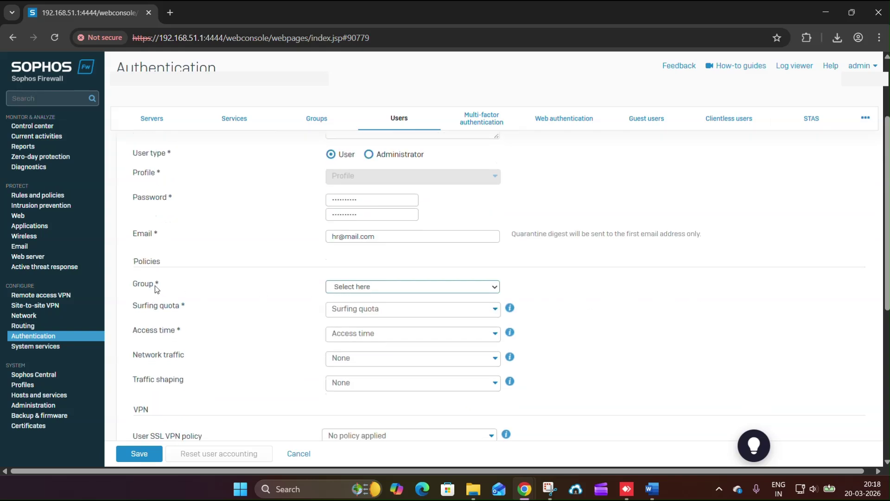
pyautogui.doubleClick(143, 284)
pyautogui.click(354, 287)
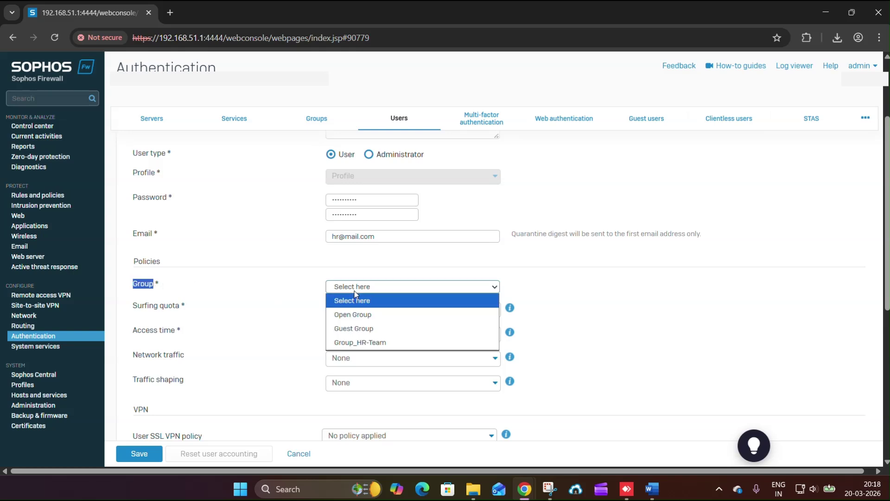
pyautogui.click(356, 343)
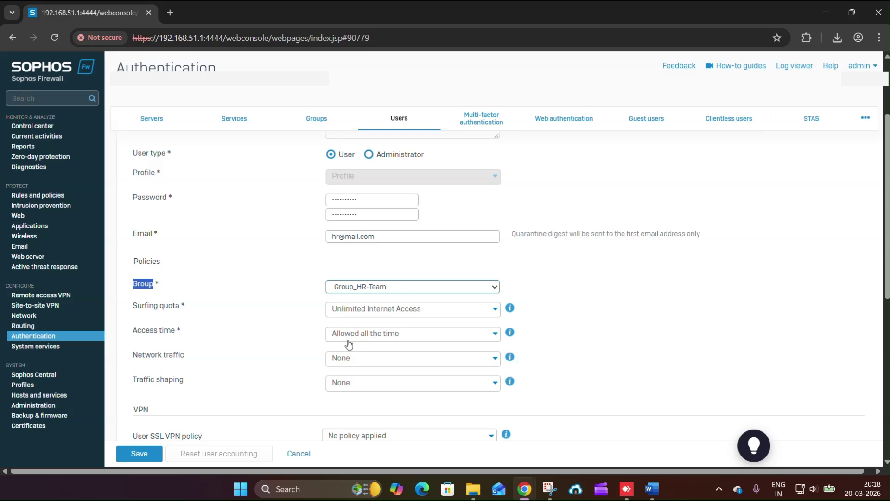
# - Review the remaining user policy fields and save the HR Team user
pyautogui.scroll(-3, 332, 349)
pyautogui.scroll(-1, 332, 347)
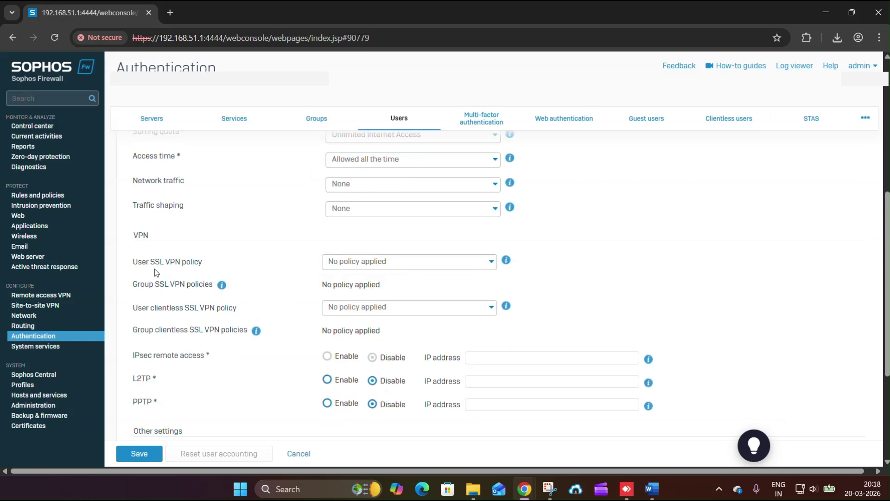
pyautogui.moveTo(149, 266); pyautogui.dragTo(294, 280)
pyautogui.scroll(-4, 324, 232)
pyautogui.scroll(2, 340, 194)
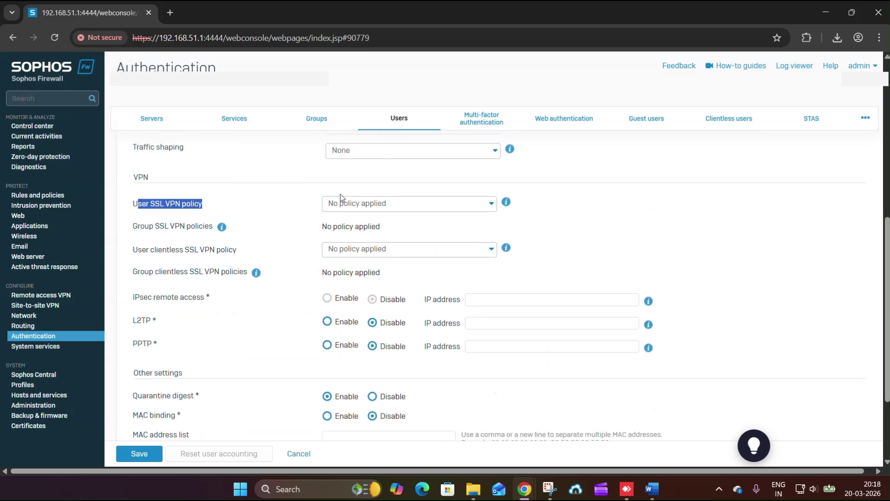
pyautogui.scroll(-2, 331, 313)
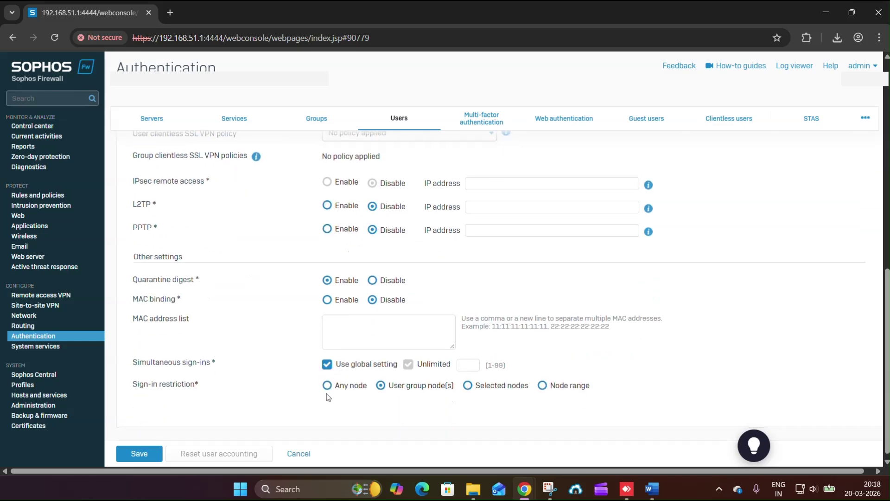
pyautogui.moveTo(395, 387); pyautogui.dragTo(437, 390)
pyautogui.click(415, 399)
pyautogui.scroll(-1, 413, 399)
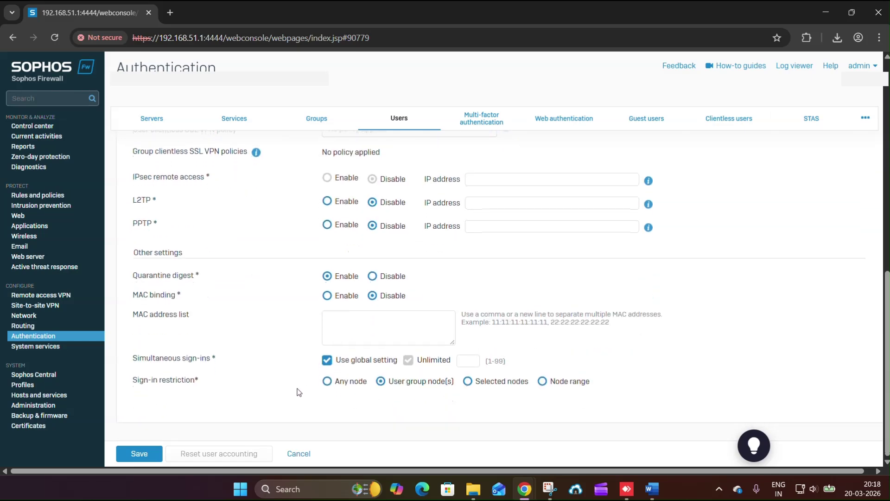
pyautogui.click(139, 453)
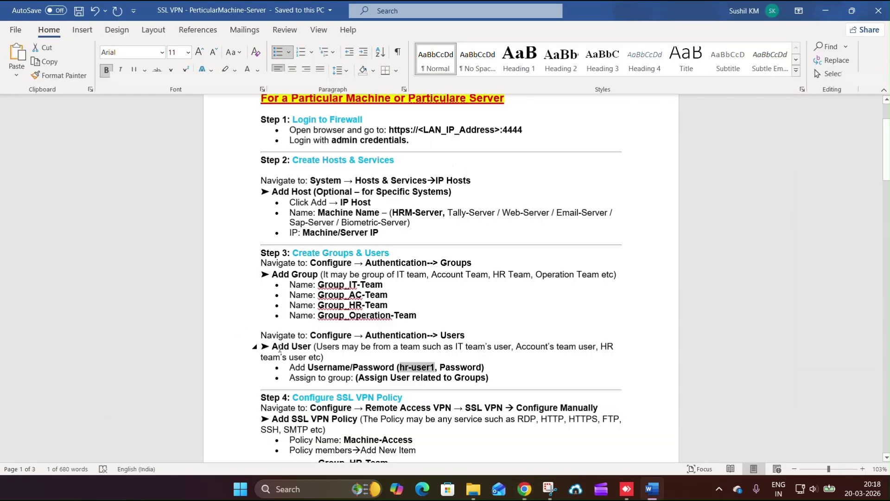
# - Review the Step 4 SSL VPN instructions in the Word notes
pyautogui.scroll(-4, 259, 350)
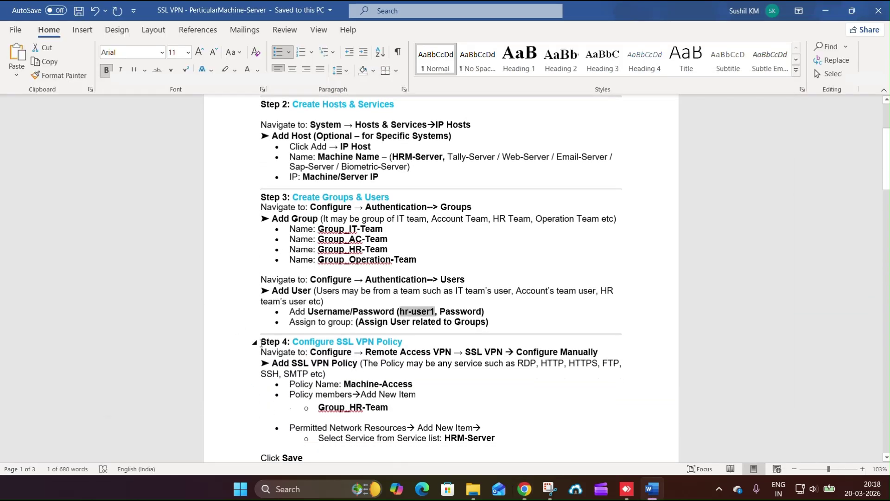
pyautogui.moveTo(262, 342); pyautogui.dragTo(417, 394)
pyautogui.scroll(-2, 294, 393)
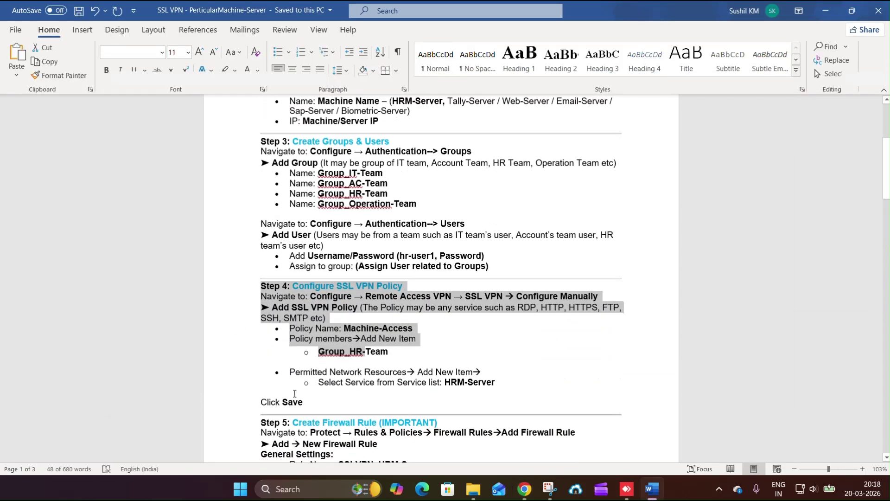
pyautogui.moveTo(307, 402); pyautogui.dragTo(257, 290)
pyautogui.hotkey('alt', 'Tab')
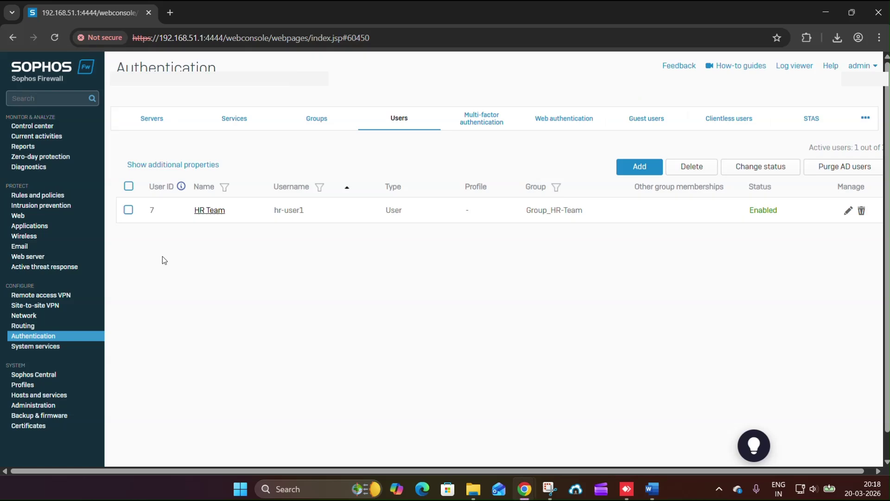
# - Start a manually configured SSL VPN policy under Remote access VPN
pyautogui.click(53, 198)
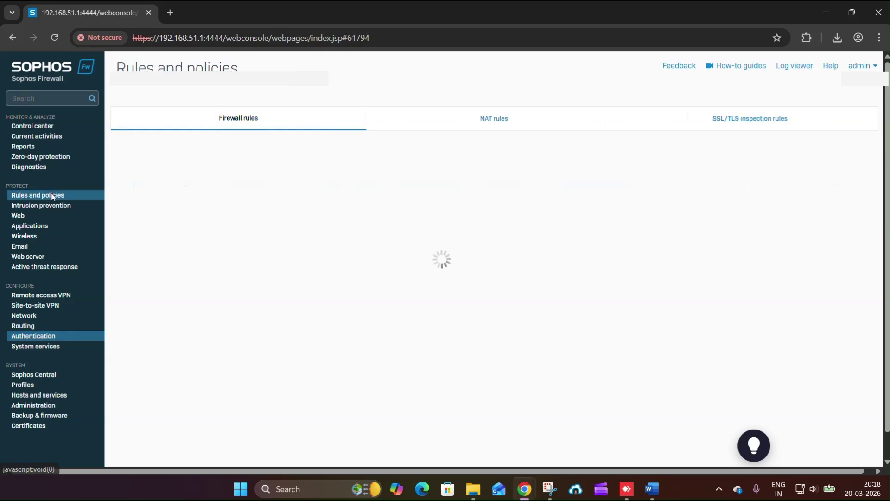
pyautogui.hotkey('alt', 'Tab')
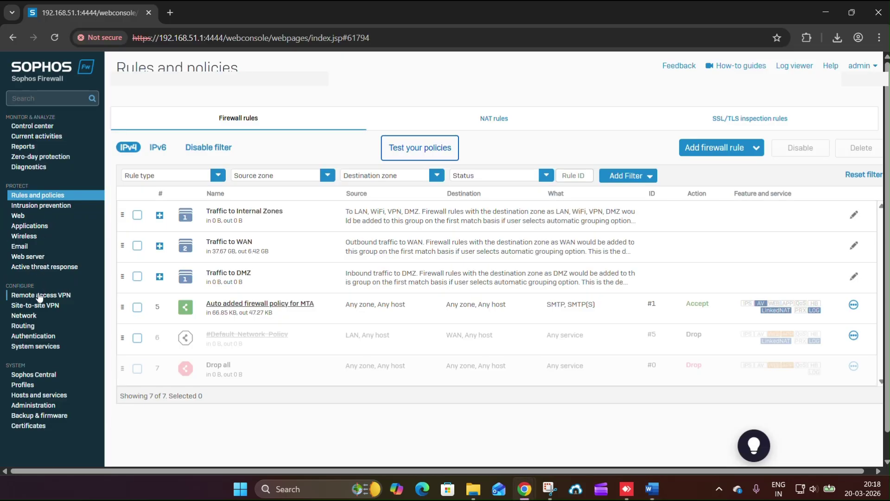
pyautogui.click(39, 295)
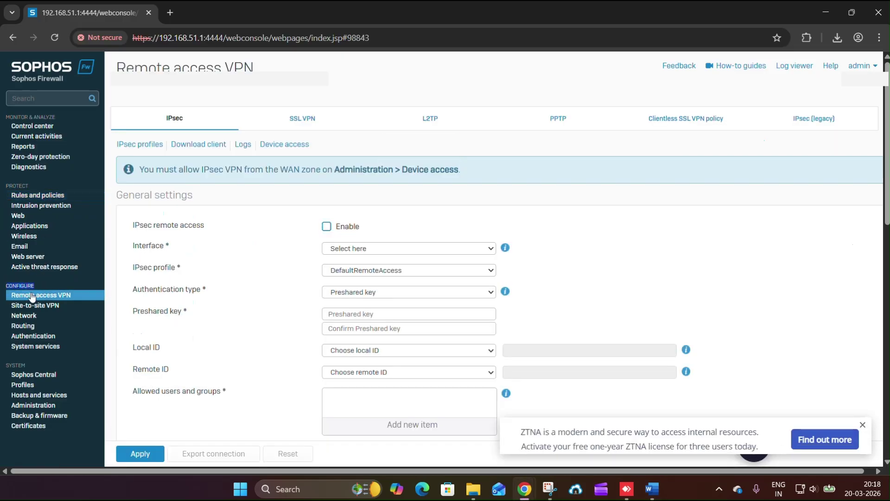
pyautogui.click(33, 297)
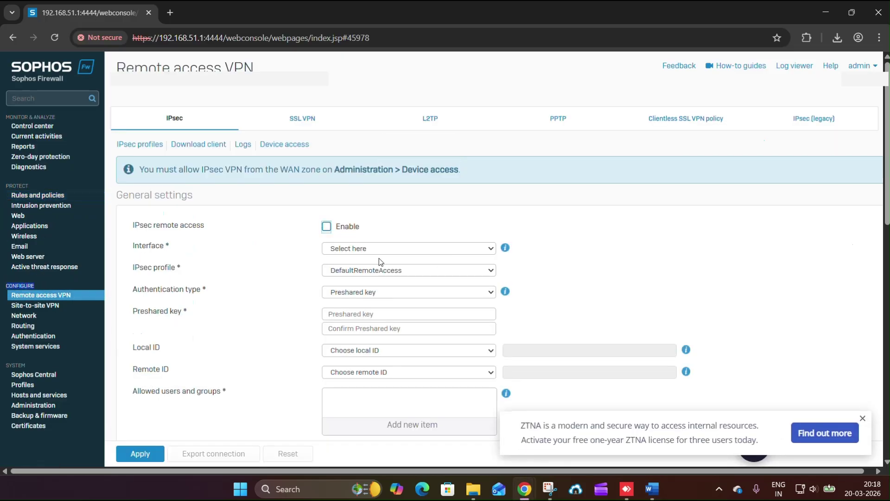
pyautogui.hotkey('alt', 'Tab')
pyautogui.moveTo(310, 296); pyautogui.dragTo(599, 297)
pyautogui.hotkey('alt', 'Tab')
pyautogui.click(310, 127)
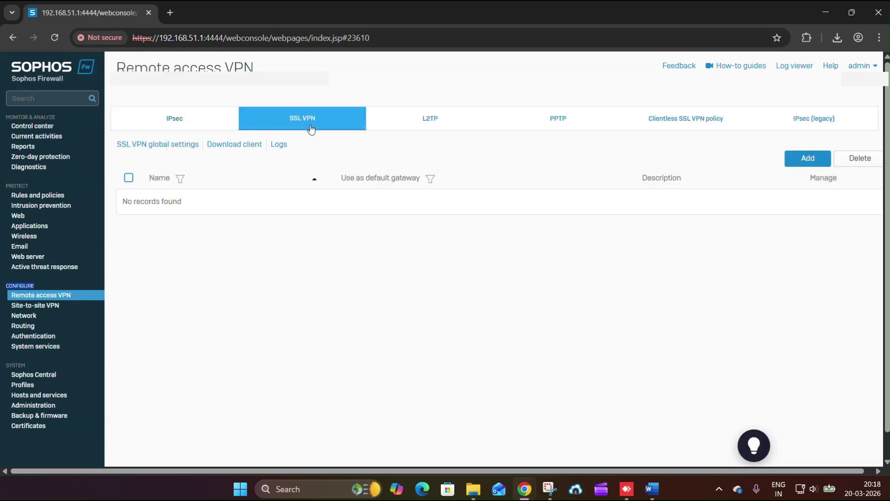
pyautogui.click(793, 164)
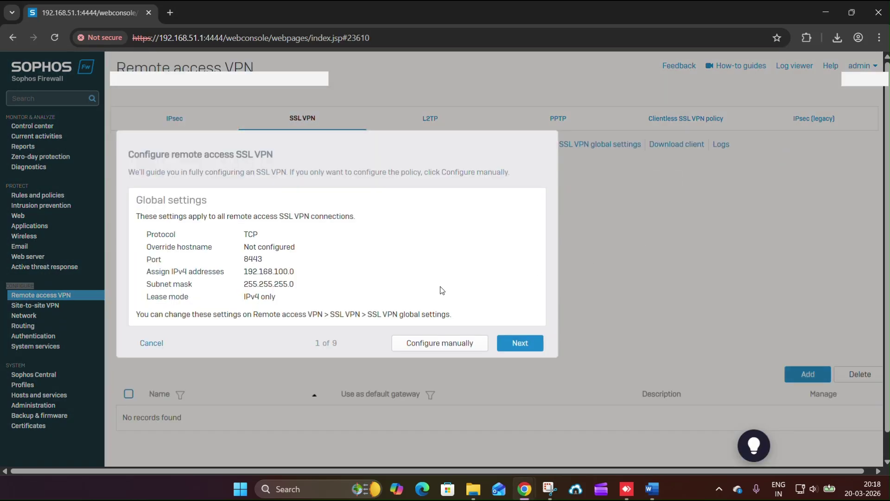
pyautogui.click(428, 344)
# - Copy the policy name Machine-Access from the Word notes
pyautogui.hotkey('alt', 'Tab')
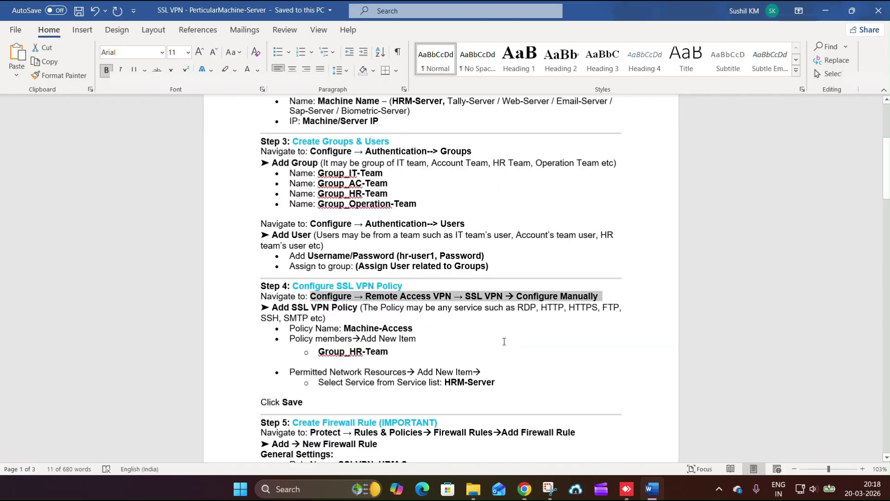
pyautogui.click(470, 329)
pyautogui.moveTo(344, 329); pyautogui.dragTo(412, 329)
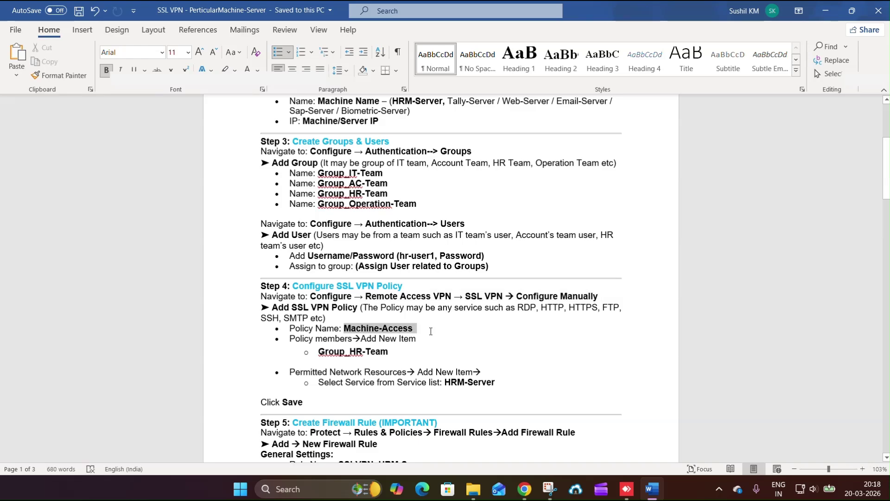
pyautogui.hotkey('ctrl', 'c')
pyautogui.hotkey('alt', 'Tab')
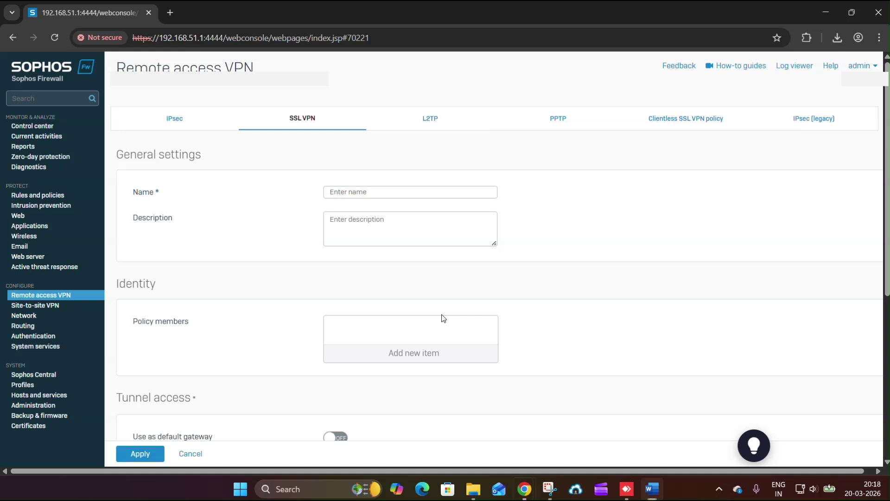
# - Name the policy Machine-Access and add Group_HR-Team as a policy member
pyautogui.click(368, 190)
pyautogui.hotkey('ctrl', 'v')
pyautogui.click(373, 231)
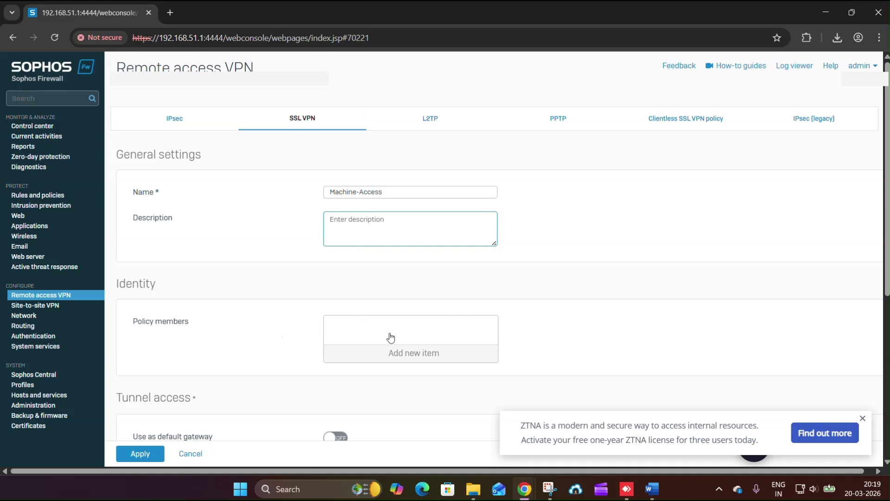
pyautogui.click(379, 352)
pyautogui.scroll(-2, 378, 314)
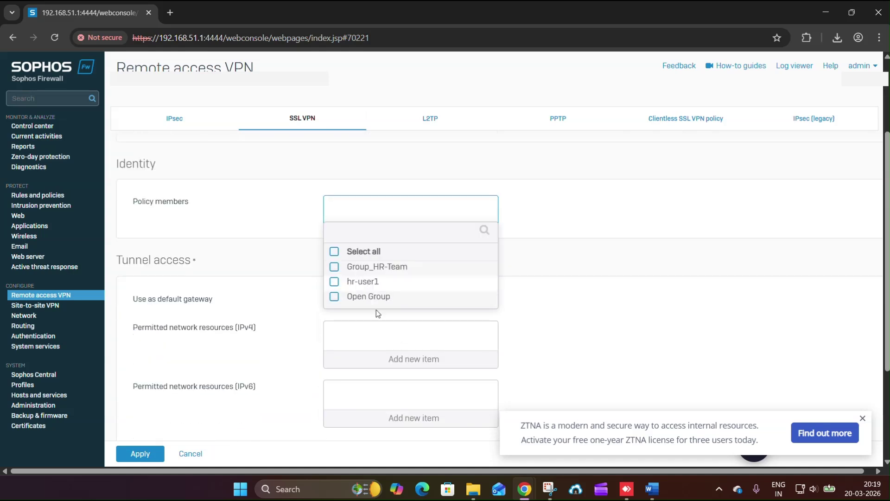
pyautogui.click(335, 268)
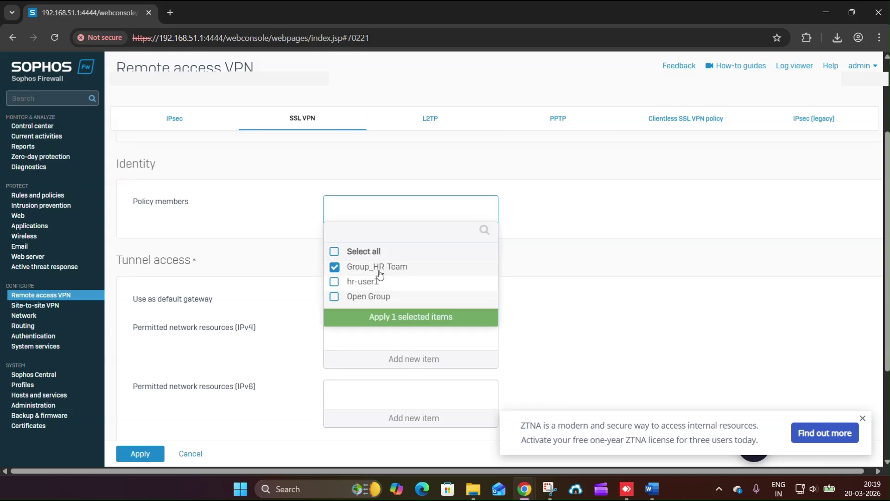
pyautogui.click(392, 317)
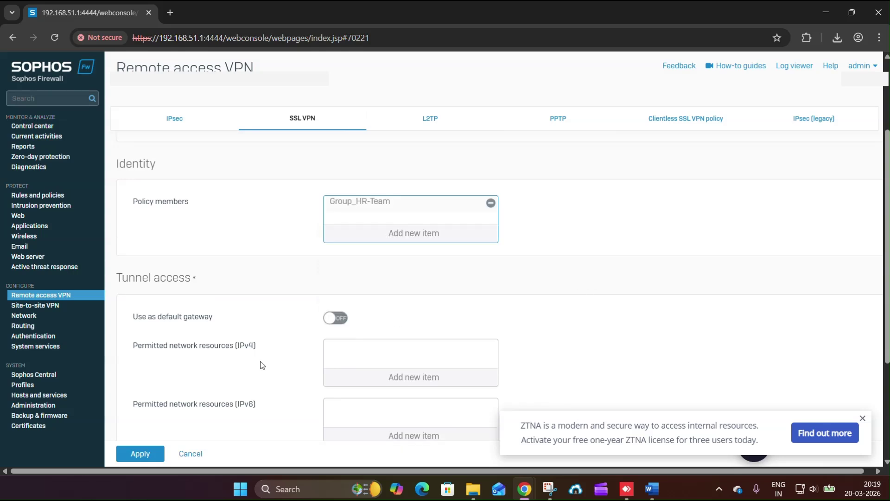
# - Permit only HRM-Server as the IPv4 network resource, then apply and confirm the override
pyautogui.moveTo(138, 346); pyautogui.dragTo(268, 350)
pyautogui.scroll(-3, 316, 363)
pyautogui.scroll(1, 397, 274)
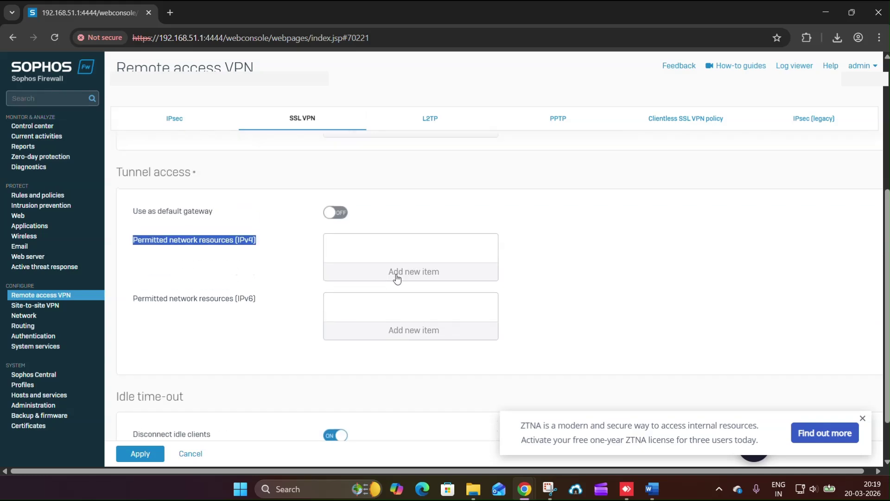
pyautogui.click(408, 278)
pyautogui.click(369, 232)
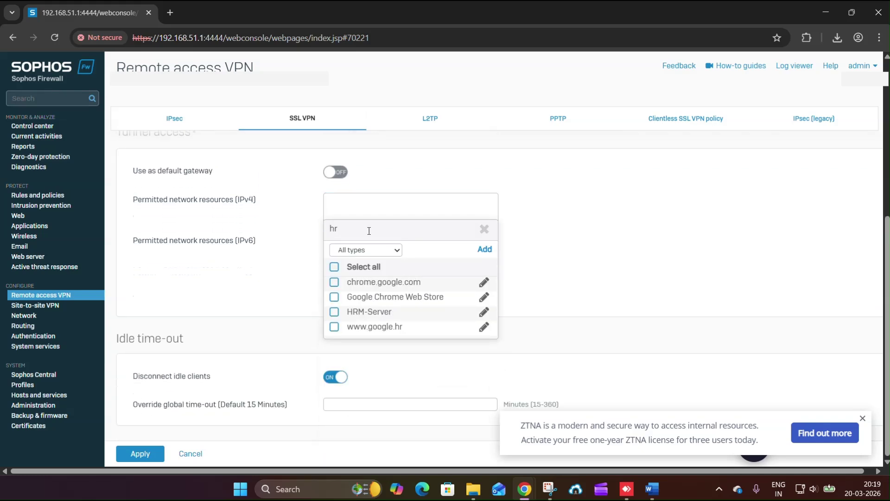
pyautogui.click(349, 318)
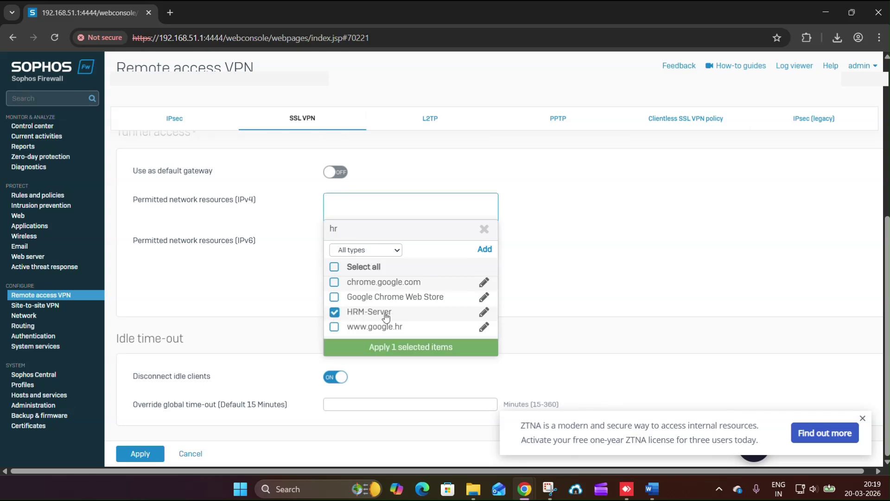
pyautogui.click(378, 346)
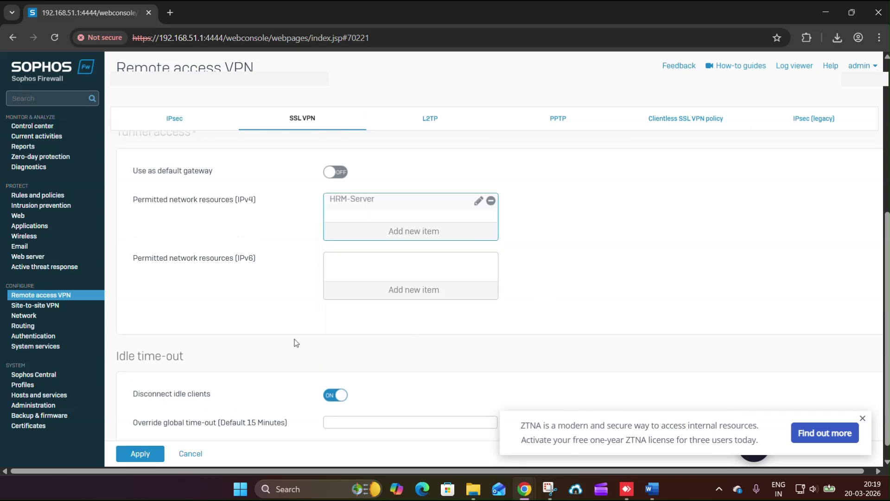
pyautogui.click(139, 453)
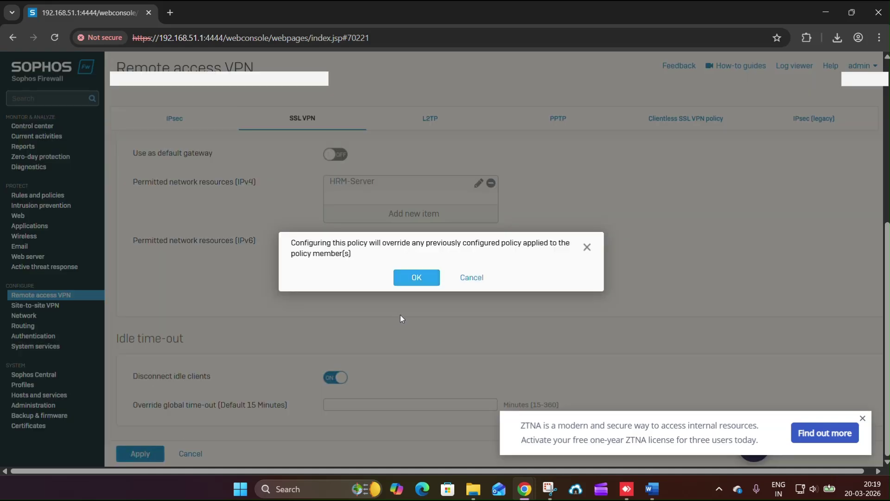
pyautogui.click(415, 280)
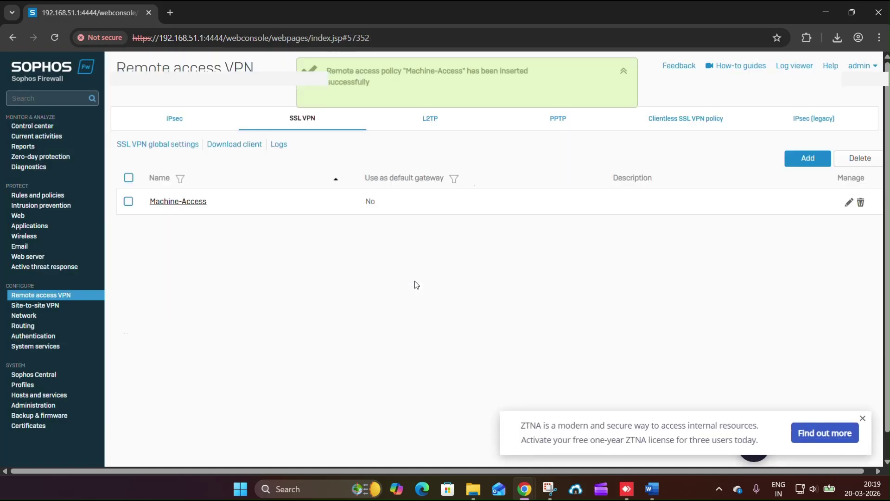
# - Review the Machine-Access and Group_HR-Team values for Steps 4 and 5 in the Word guide
pyautogui.hotkey('alt', 'Tab')
pyautogui.doubleClick(376, 329)
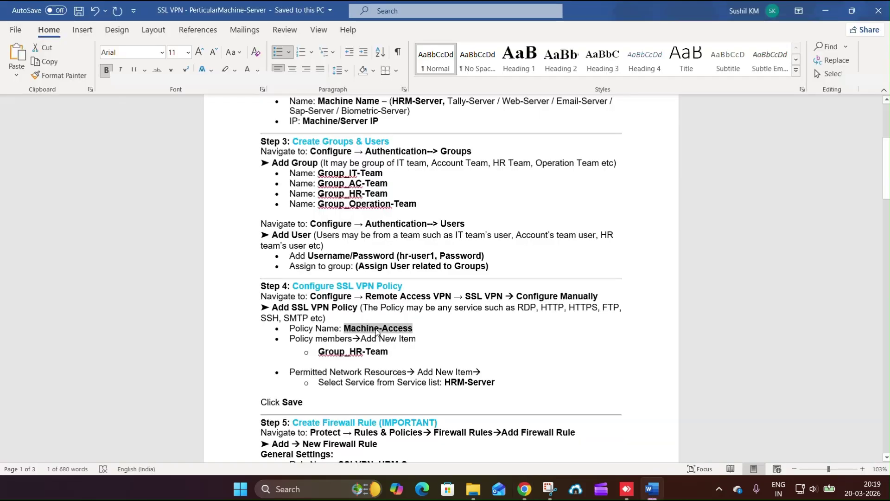
pyautogui.doubleClick(326, 354)
pyautogui.hotkey('alt', 'Tab')
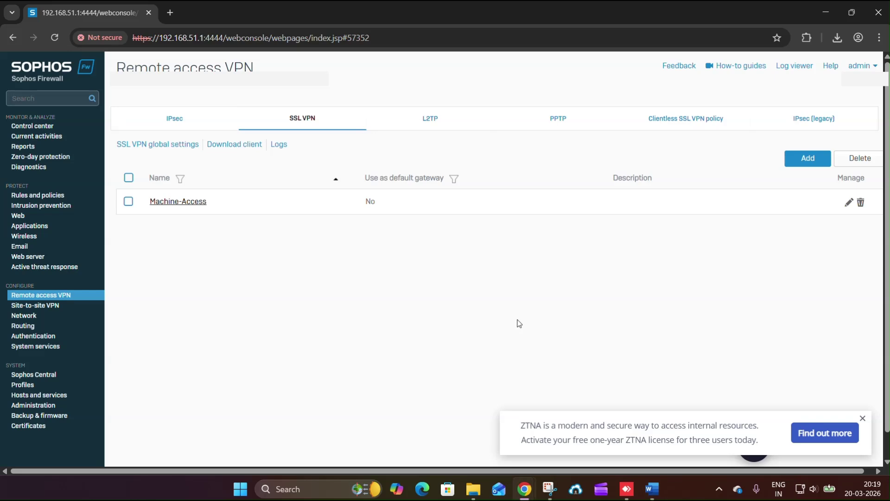
pyautogui.hotkey('alt', 'Tab')
pyautogui.scroll(-1, 353, 278)
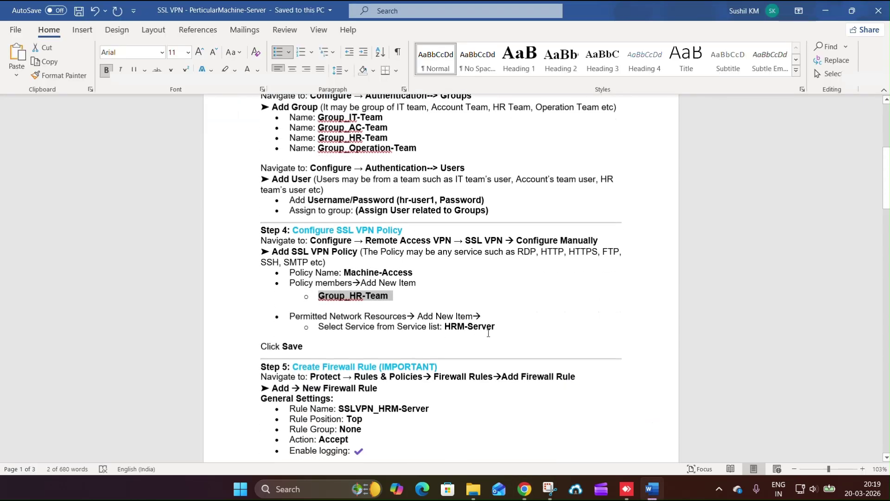
pyautogui.moveTo(496, 328); pyautogui.dragTo(260, 230)
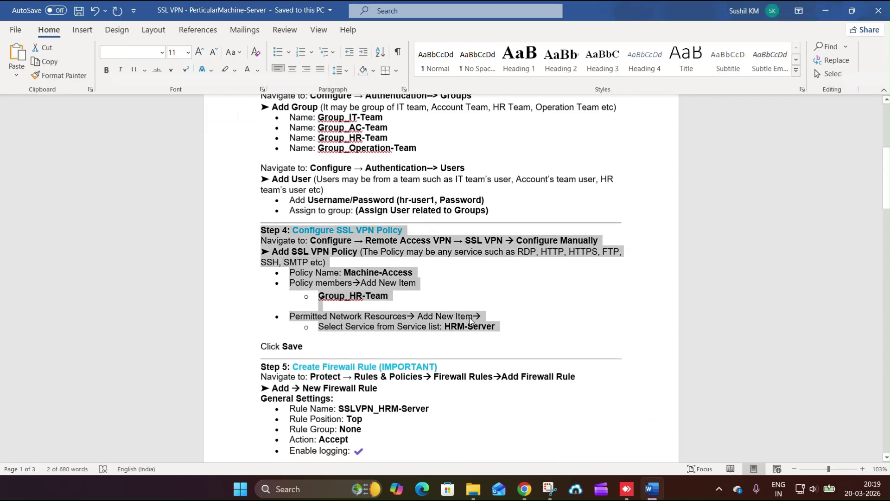
# - Look over the SSL VPN remote access list holding the Machine-Access policy in the firewall console
pyautogui.hotkey('alt', 'Tab')
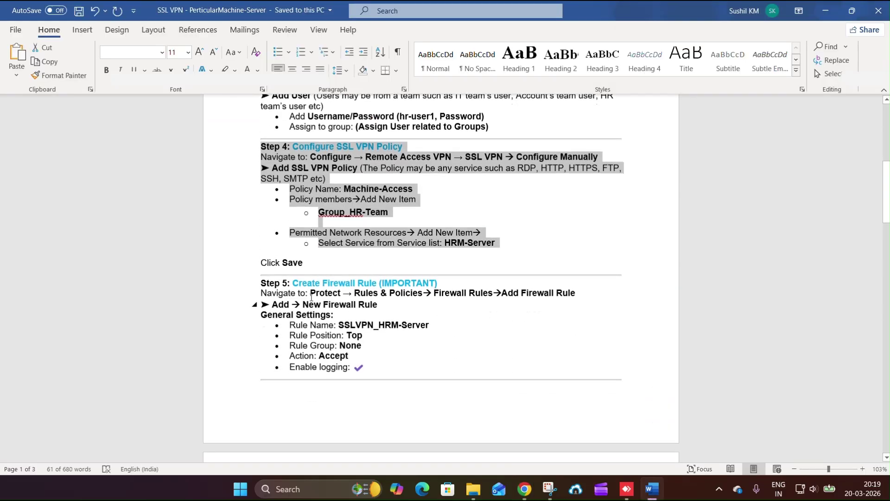
pyautogui.moveTo(266, 283); pyautogui.dragTo(394, 370)
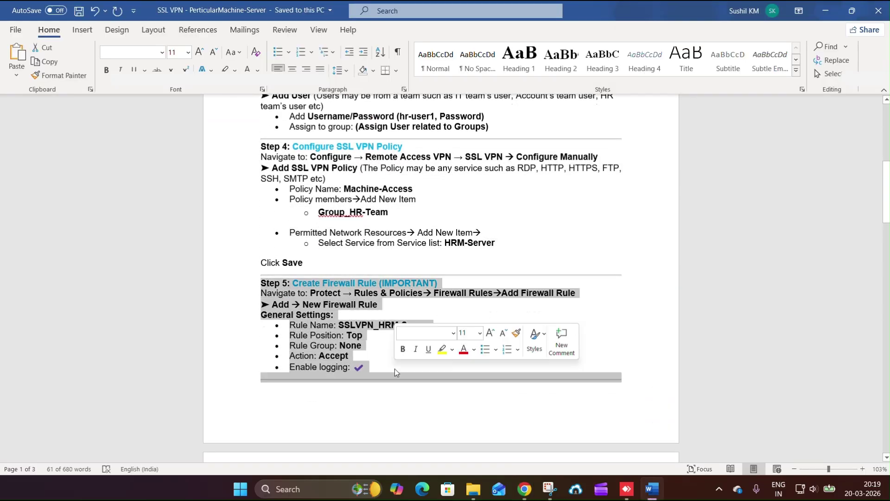
pyautogui.scroll(-2, 403, 362)
pyautogui.scroll(-3, 412, 356)
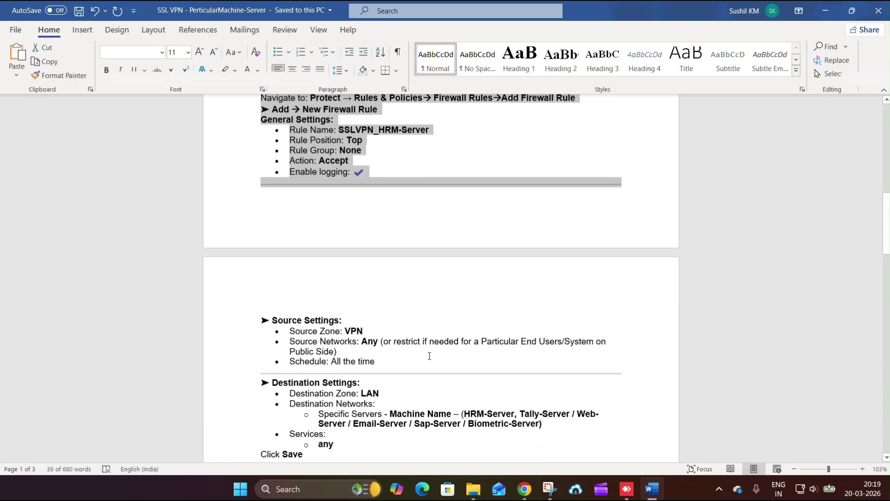
pyautogui.scroll(1, 429, 355)
pyautogui.hotkey('alt', 'Tab')
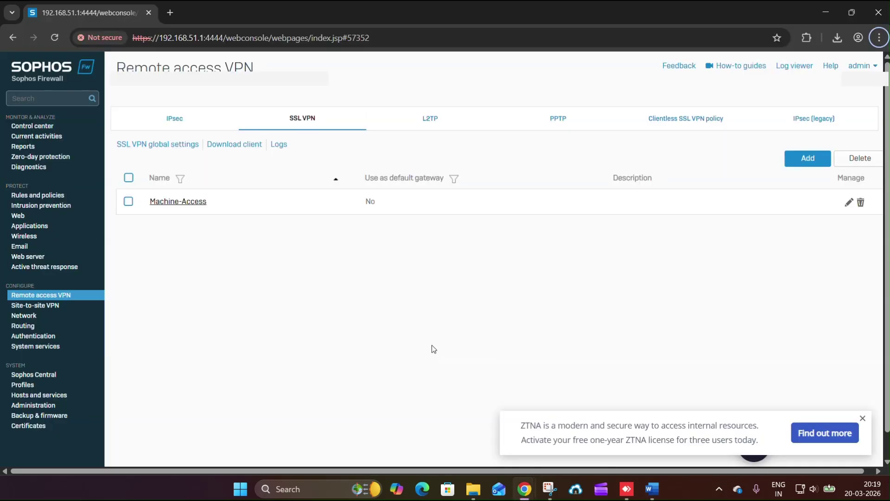
# - Start a new firewall rule named SSLVPN_HRM-Server, copying the name from the guide
pyautogui.click(35, 198)
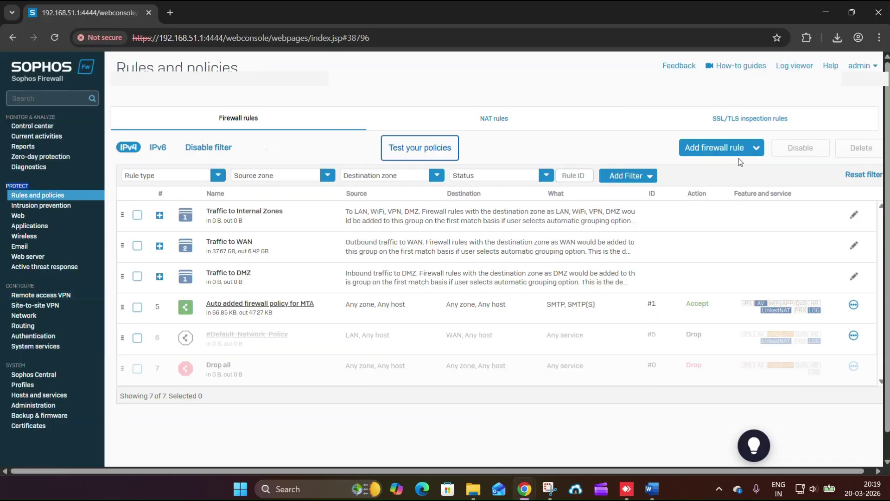
pyautogui.click(739, 148)
pyautogui.click(678, 173)
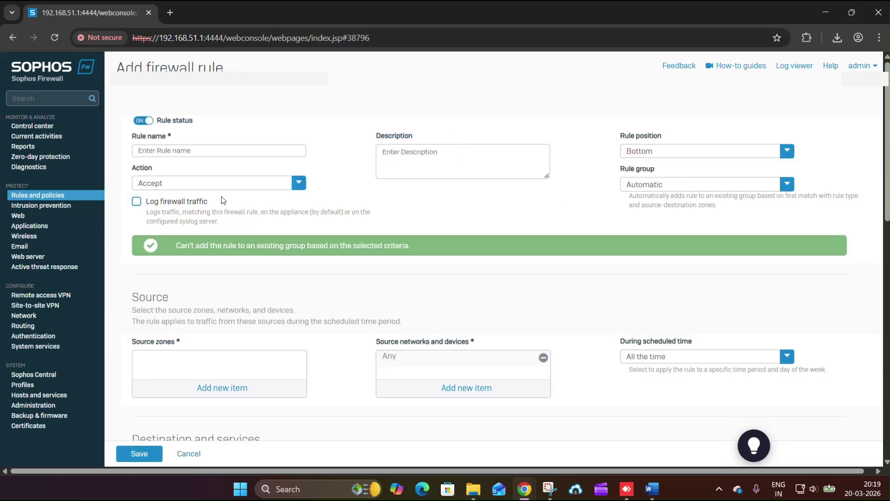
pyautogui.hotkey('alt', 'Tab')
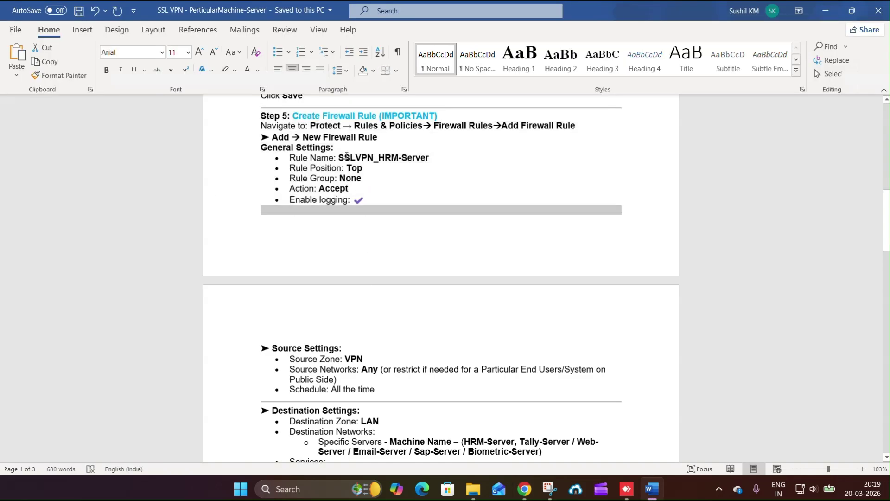
pyautogui.moveTo(347, 156); pyautogui.dragTo(429, 158)
pyautogui.hotkey('ctrl', 'c')
pyautogui.hotkey('alt', 'Tab')
pyautogui.click(233, 154)
pyautogui.hotkey('ctrl', 'v')
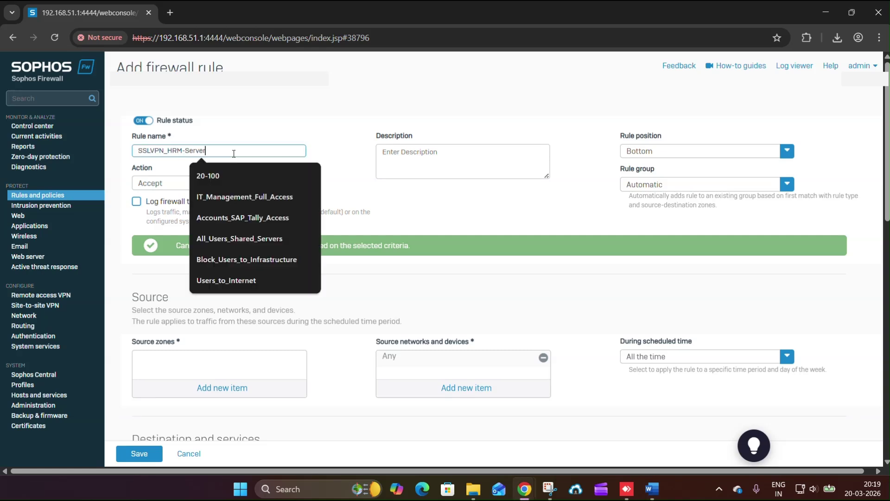
pyautogui.click(425, 163)
# - Set the rule position to Top, group None, action Accept, and turn on traffic logging
pyautogui.click(645, 151)
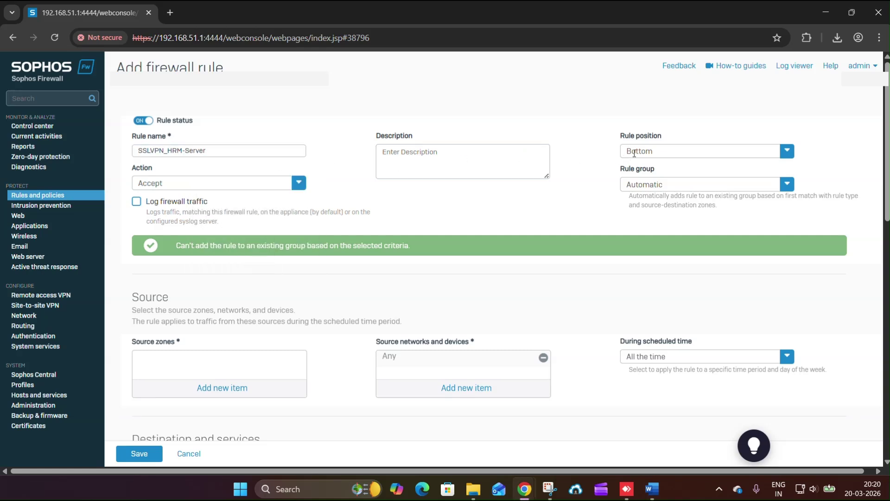
pyautogui.click(632, 170)
pyautogui.click(640, 187)
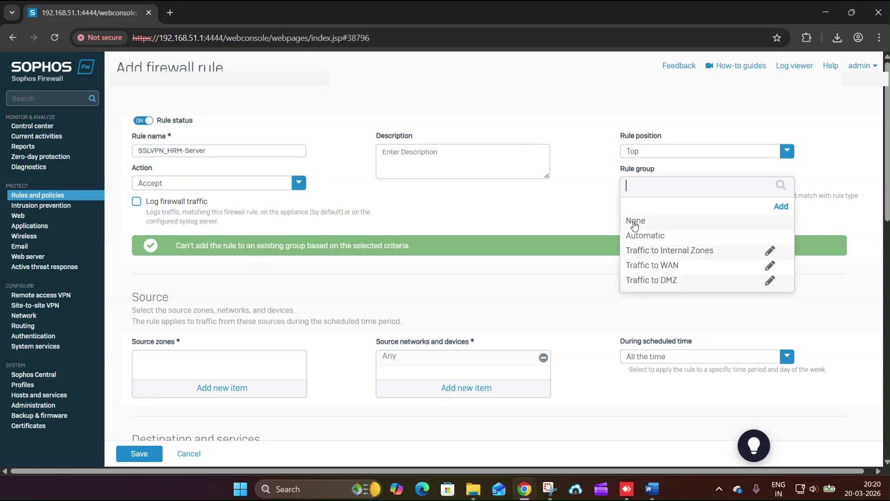
pyautogui.click(634, 222)
pyautogui.click(179, 186)
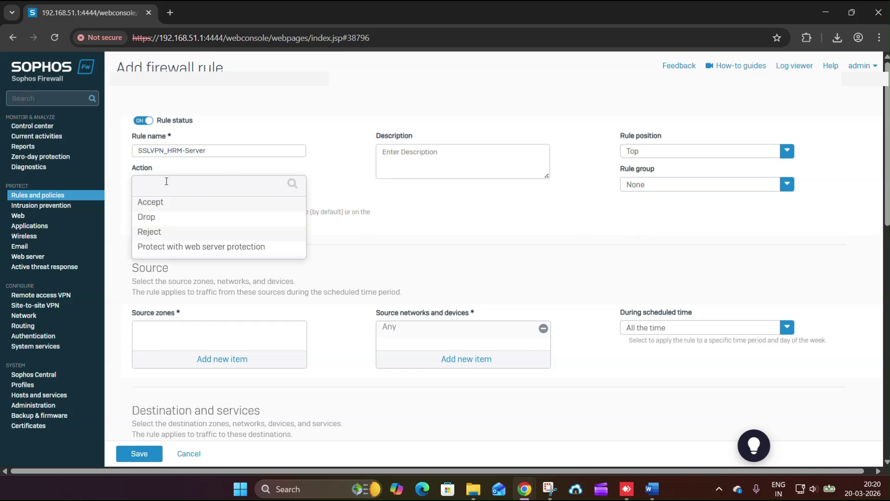
pyautogui.click(149, 203)
pyautogui.click(149, 204)
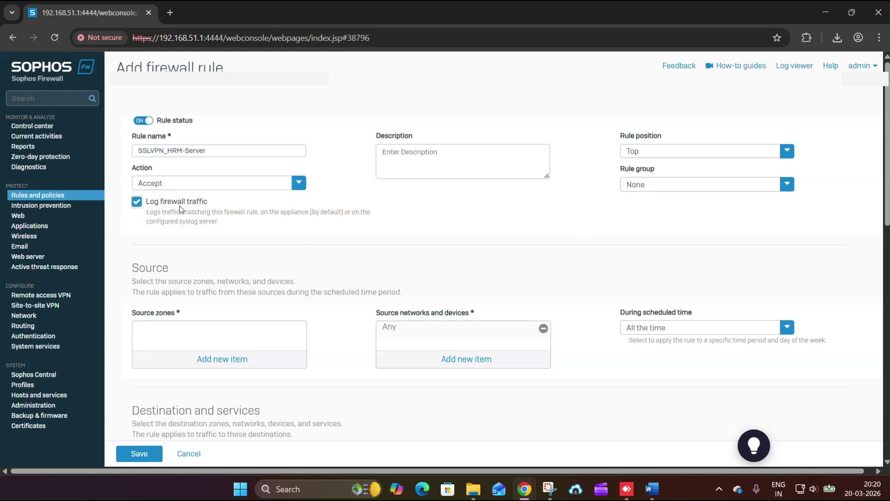
pyautogui.scroll(-1, 363, 255)
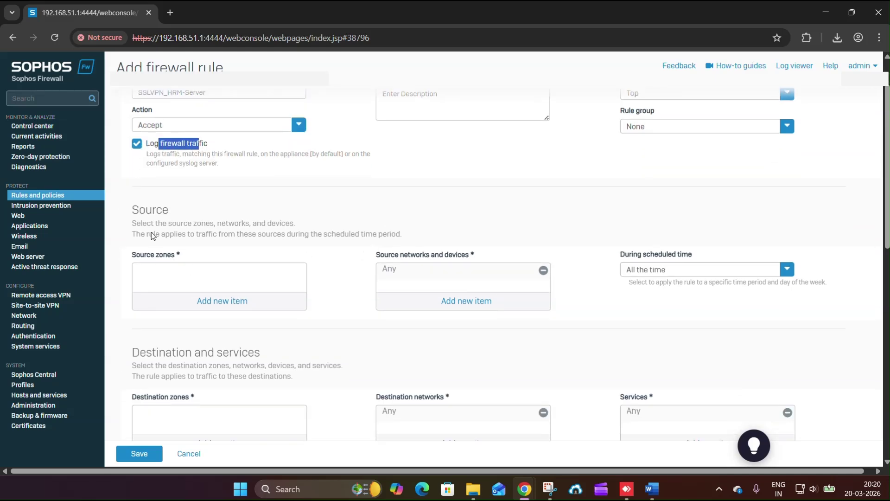
# - Apply VPN as the rule's source zone, following the guide's Source Settings
pyautogui.hotkey('alt', 'Tab')
pyautogui.moveTo(271, 352); pyautogui.dragTo(397, 384)
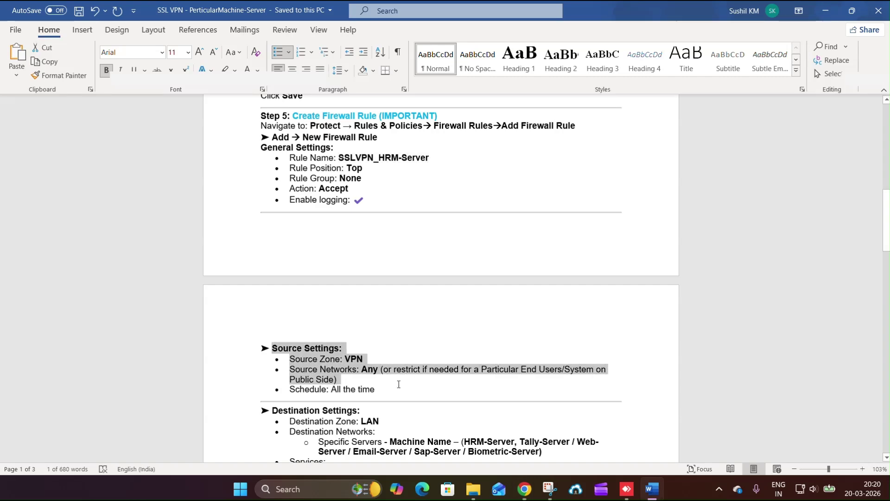
pyautogui.hotkey('alt', 'Tab')
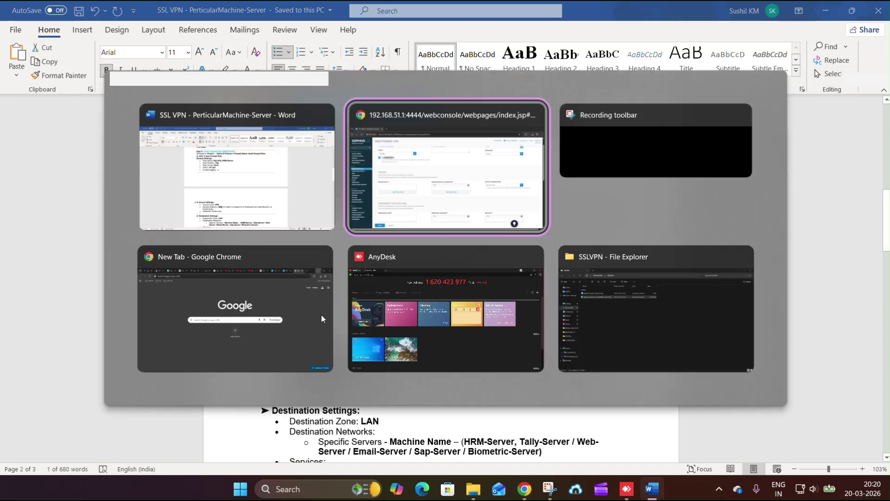
pyautogui.click(219, 301)
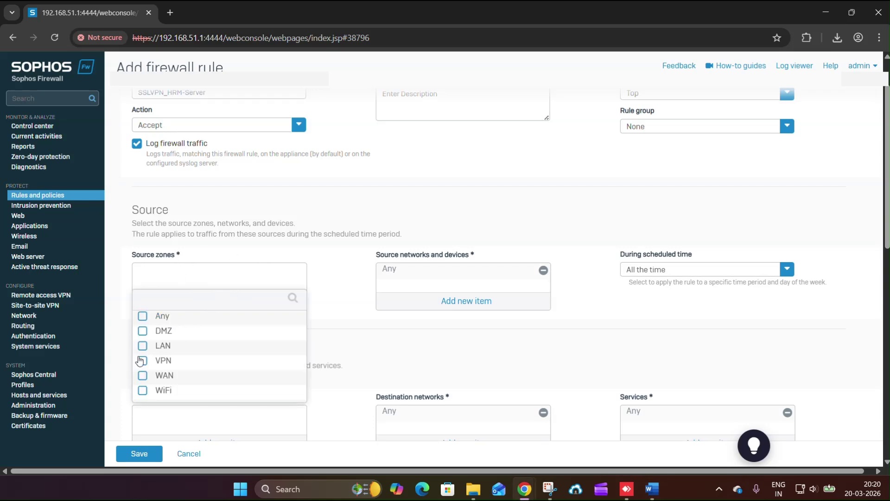
pyautogui.click(142, 361)
pyautogui.click(167, 423)
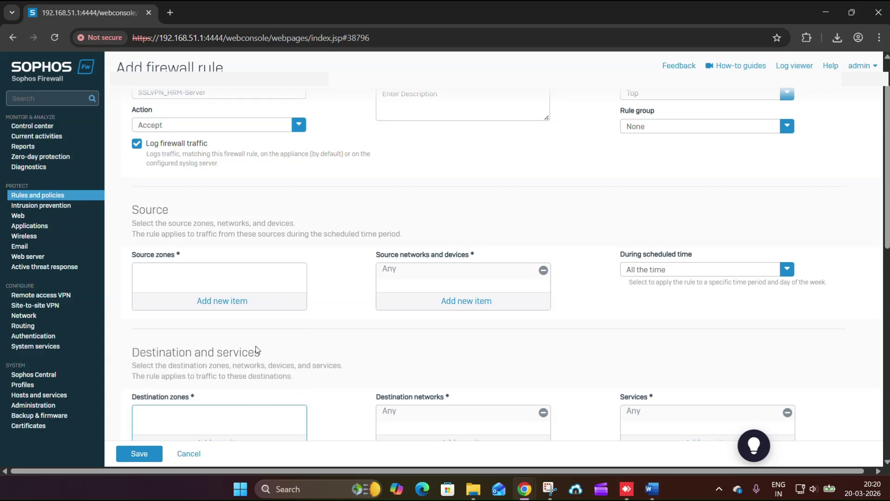
pyautogui.click(235, 304)
pyautogui.click(143, 360)
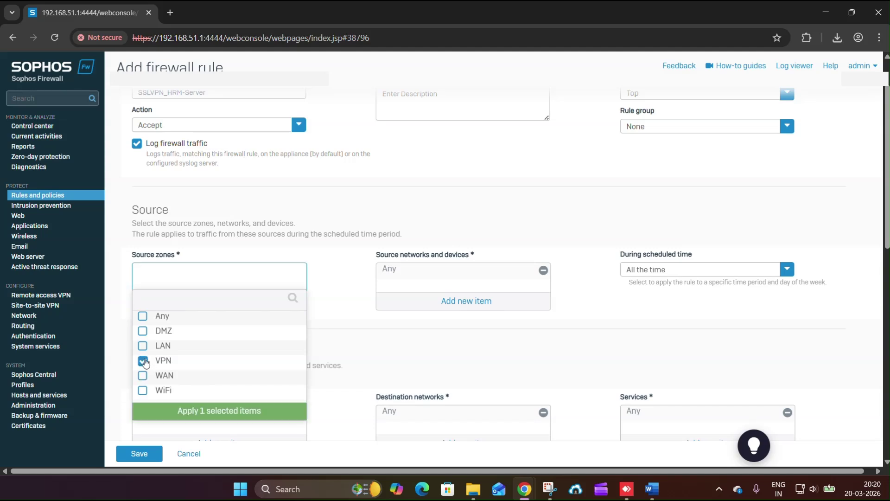
pyautogui.click(199, 420)
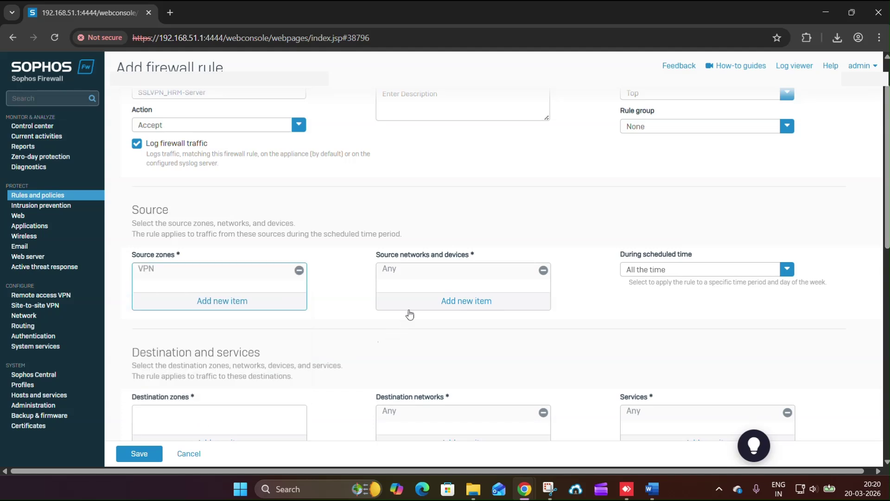
# - Leave source networks as Any and check the guide's Destination Settings steps
pyautogui.moveTo(380, 260); pyautogui.dragTo(454, 260)
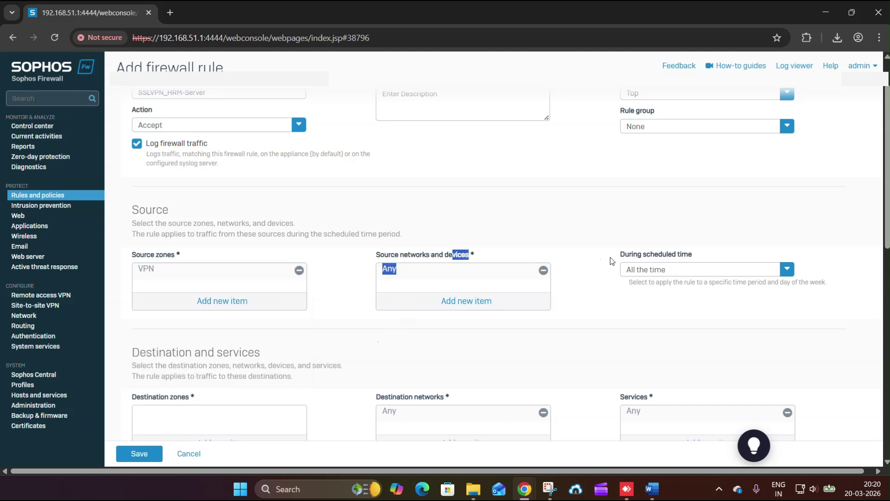
pyautogui.moveTo(612, 260); pyautogui.dragTo(670, 253)
pyautogui.tripleClick(661, 255)
pyautogui.doubleClick(412, 258)
pyautogui.scroll(-4, 319, 303)
pyautogui.hotkey('alt', 'Tab')
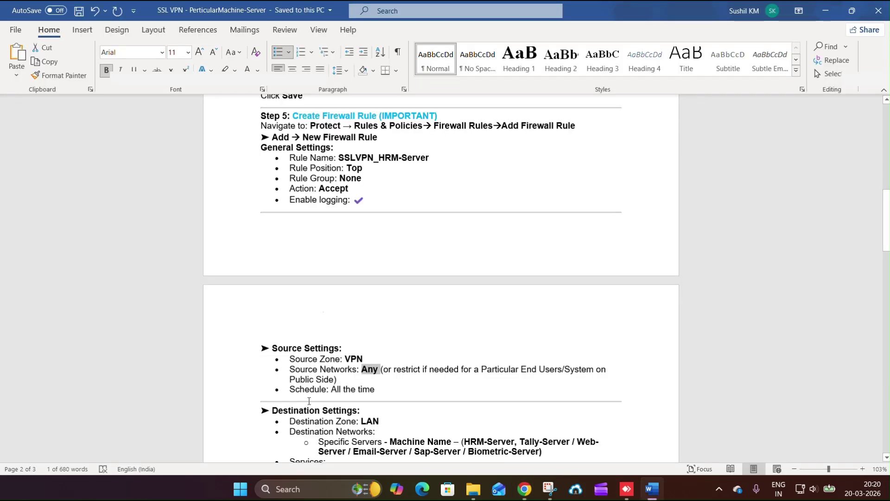
pyautogui.moveTo(272, 327); pyautogui.dragTo(352, 400)
pyautogui.hotkey('alt', 'Tab')
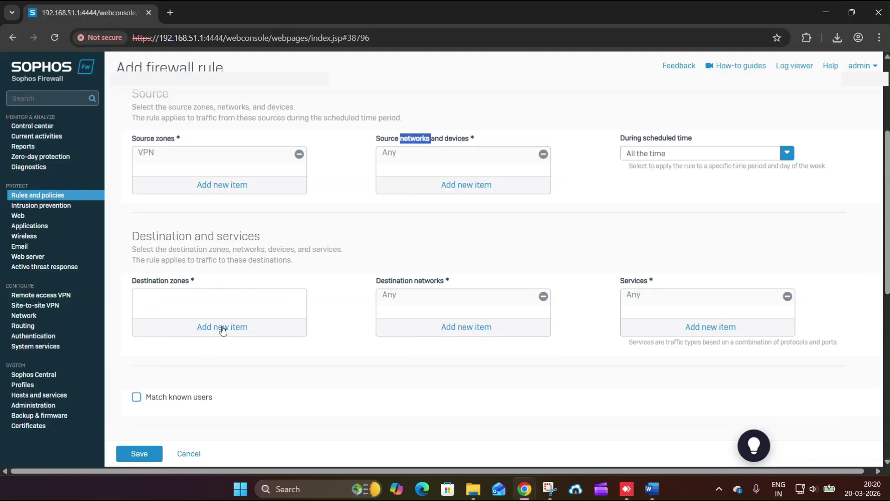
# - Set the rule's destination zone to LAN and destination network to HRM-Server instead of Any
pyautogui.click(222, 327)
pyautogui.click(142, 369)
pyautogui.click(194, 428)
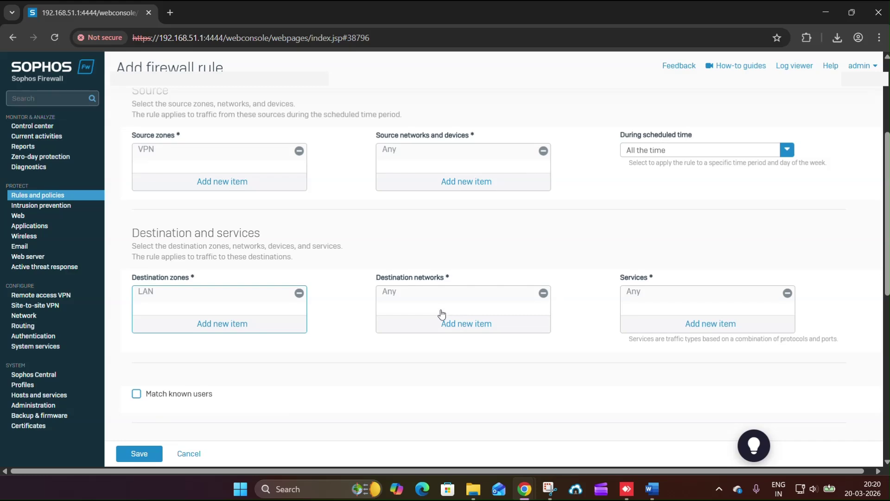
pyautogui.click(532, 306)
pyautogui.click(479, 324)
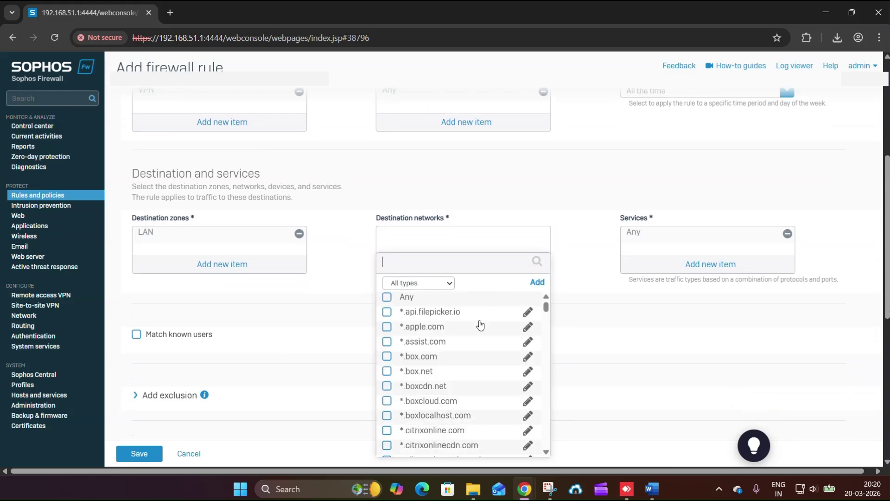
pyautogui.write('hrm')
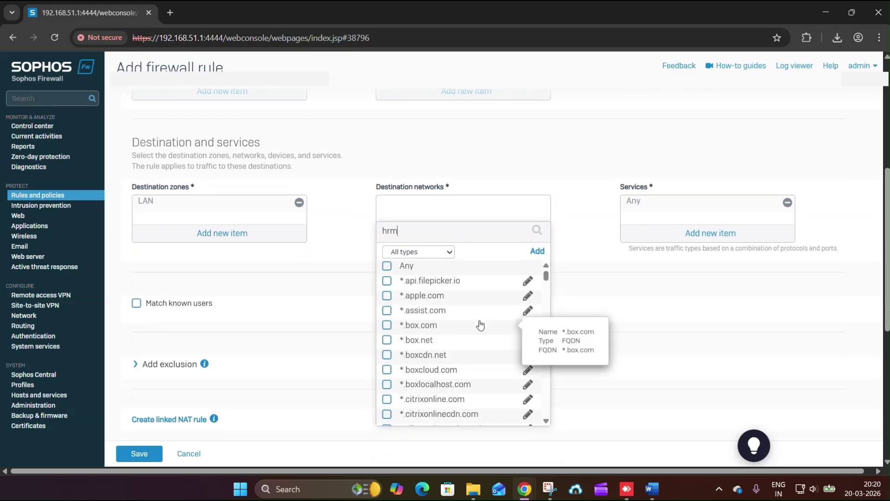
pyautogui.click(386, 281)
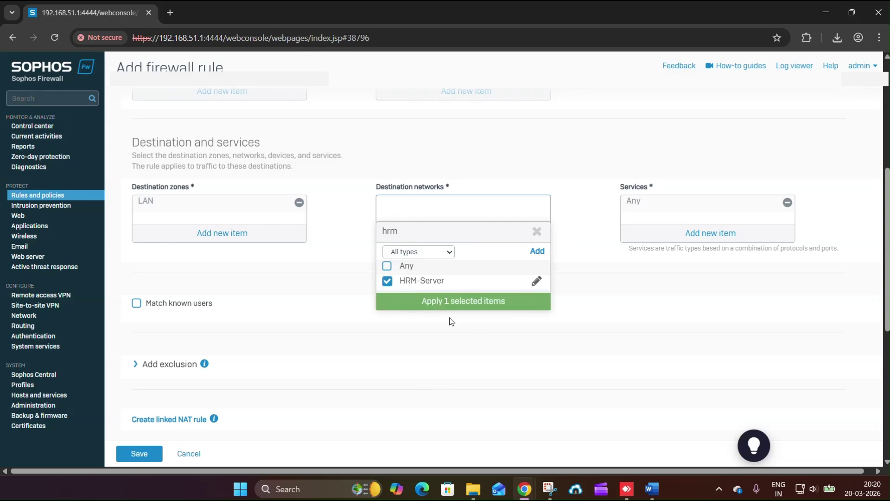
pyautogui.click(448, 305)
# - Turn on Match known users and remove Any from the rule's users or groups
pyautogui.hotkey('alt', 'Tab')
pyautogui.click(432, 379)
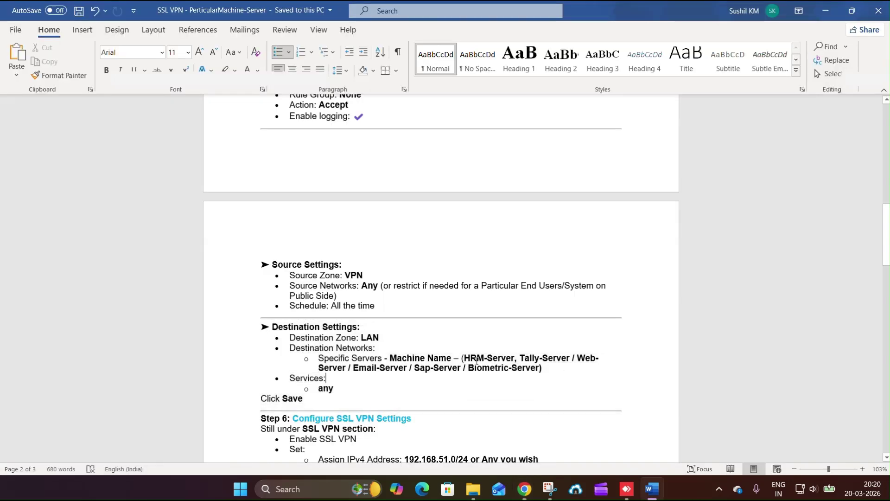
pyautogui.moveTo(464, 358); pyautogui.dragTo(499, 363)
pyautogui.hotkey('alt', 'Tab')
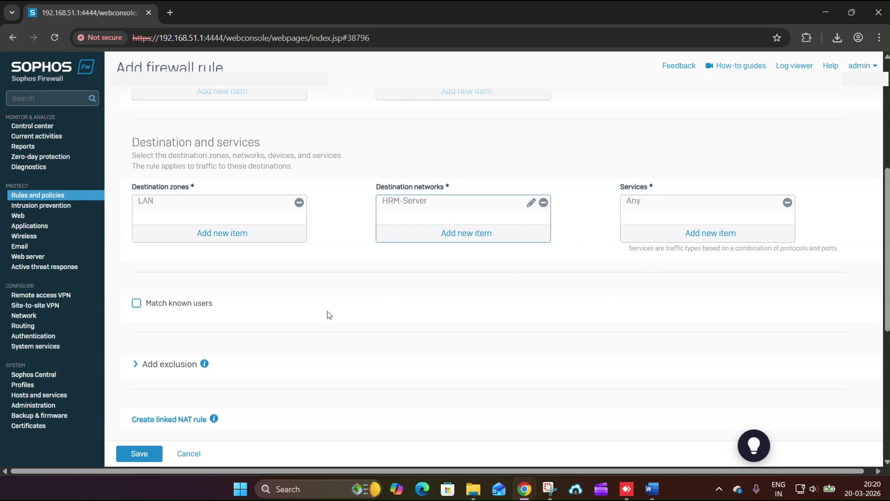
pyautogui.scroll(-1, 222, 311)
pyautogui.click(137, 245)
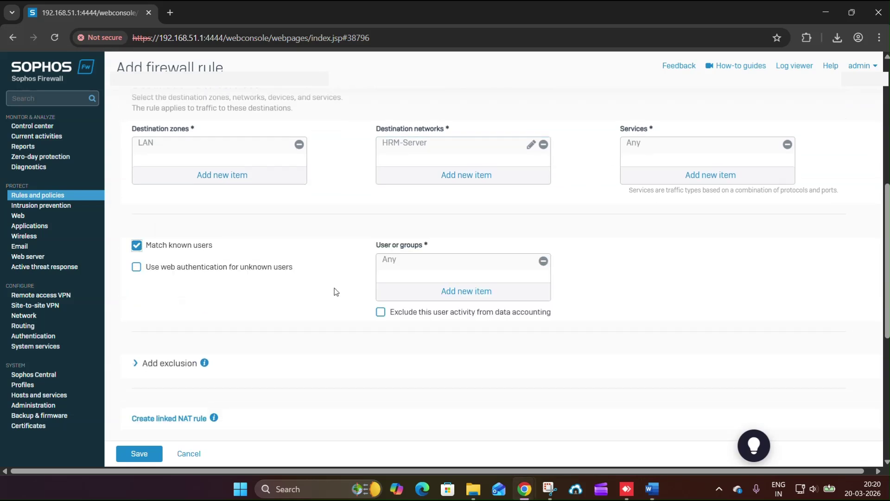
pyautogui.click(543, 261)
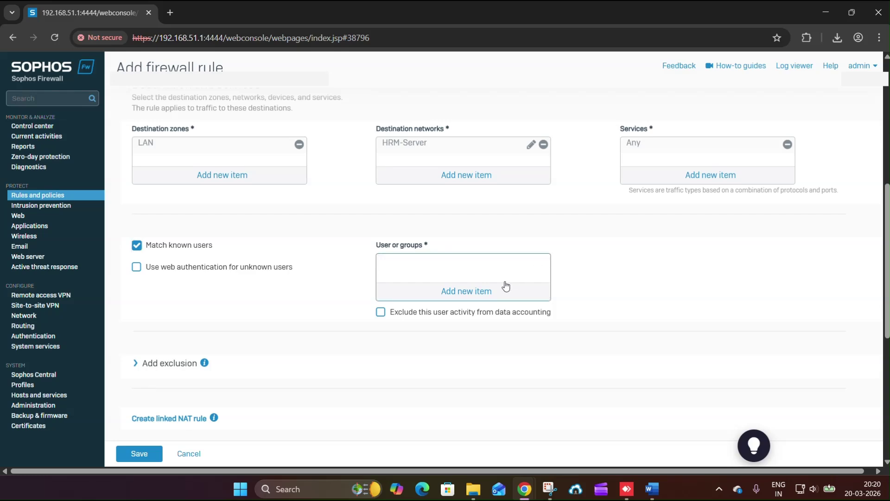
pyautogui.hotkey('alt', 'Tab')
pyautogui.scroll(-1, 364, 375)
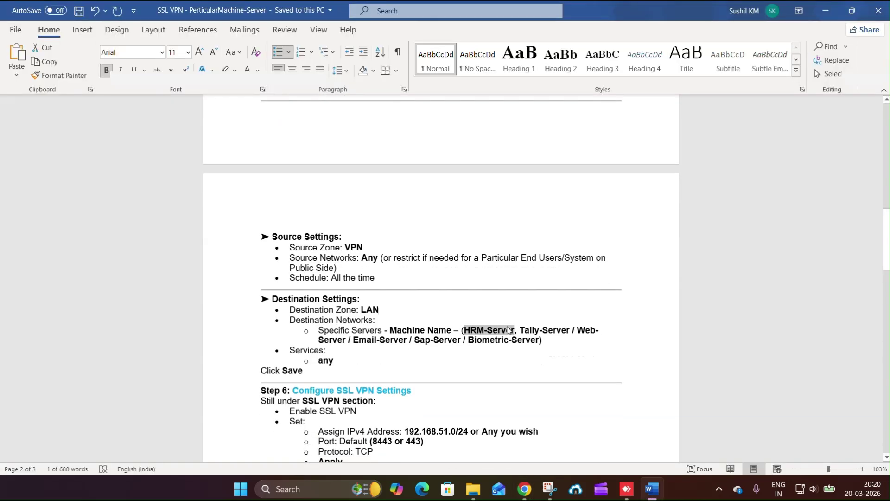
pyautogui.hotkey('alt', 'Tab')
pyautogui.hotkey('alt', 'Tab')
# - Add an unbulleted 'Match User: Select Users/Group to which you are going to provide acces' line below Services
pyautogui.click(362, 361)
pyautogui.press('Return')
pyautogui.press('Return')
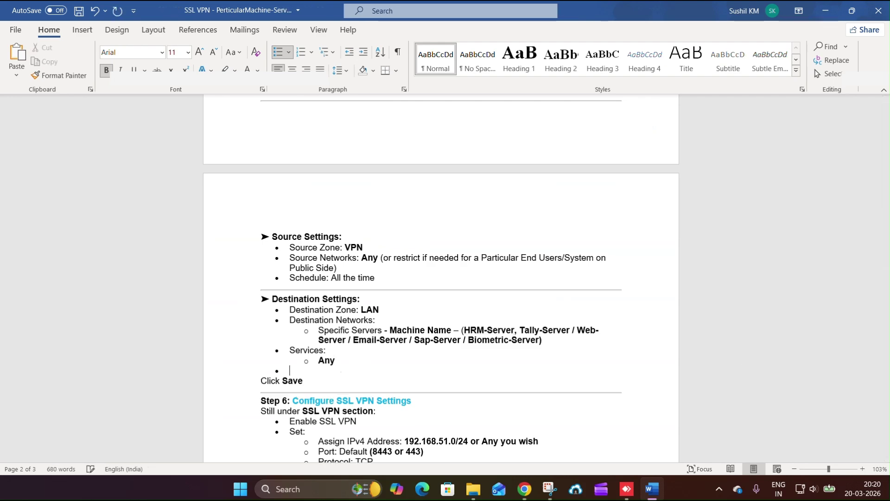
pyautogui.press('Return')
pyautogui.write('Match')
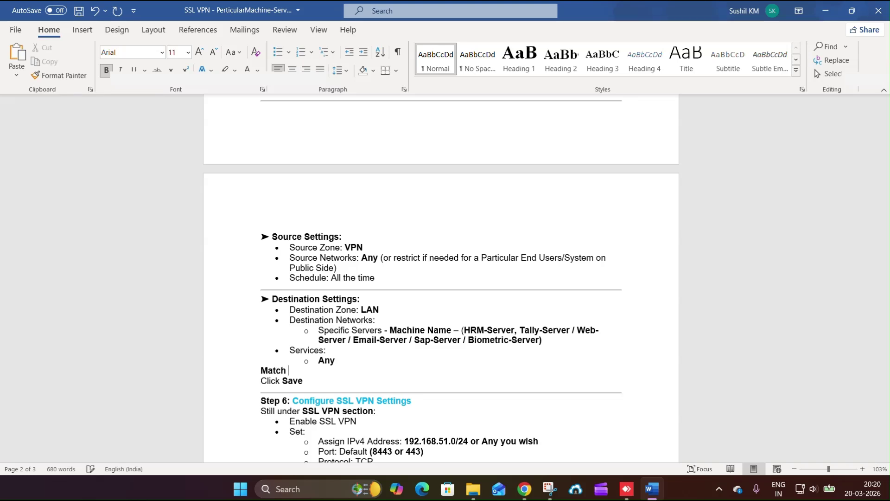
pyautogui.write(' User')
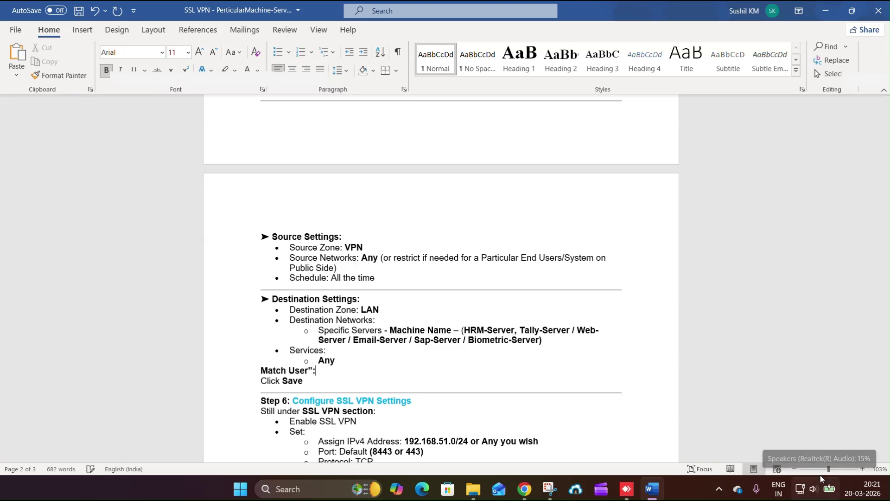
pyautogui.write(': Selec')
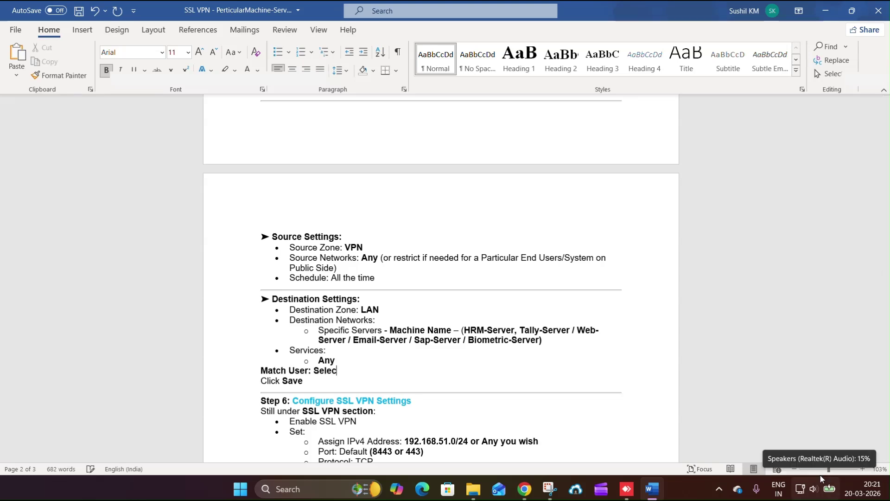
pyautogui.write('t Users/Group')
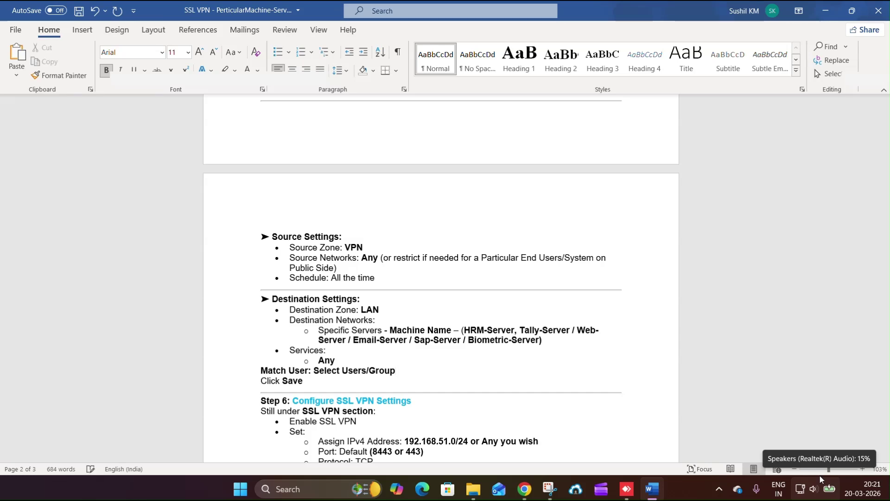
pyautogui.write(' to which you are')
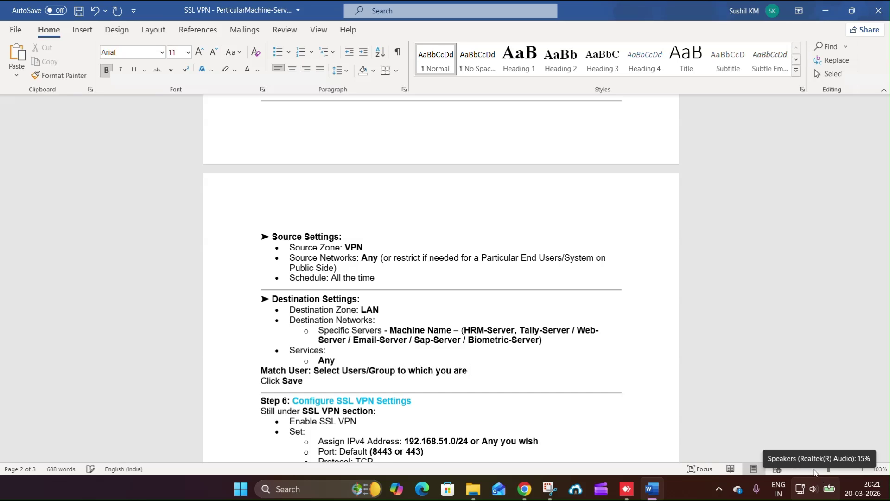
pyautogui.write(' going to provid')
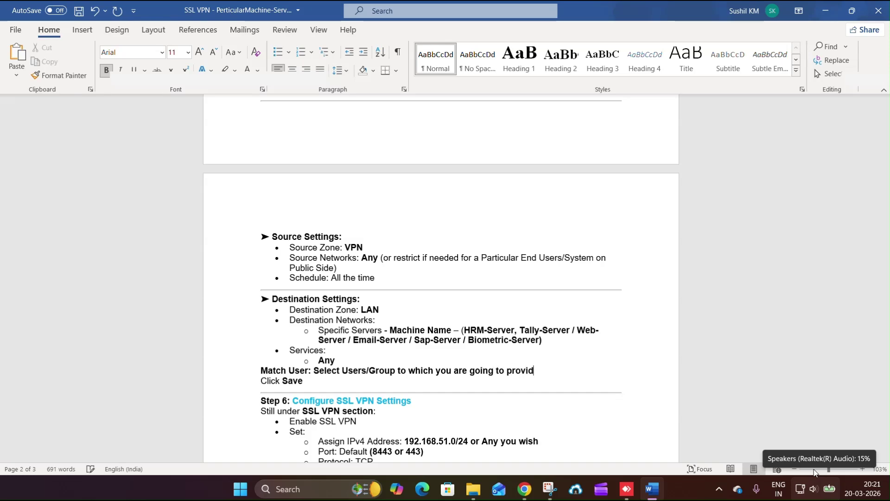
pyautogui.write('e access')
# - Add Group_HR-Team to the rule's users or groups and save the SSLVPN_HRM-Server rule
pyautogui.hotkey('alt', 'Tab')
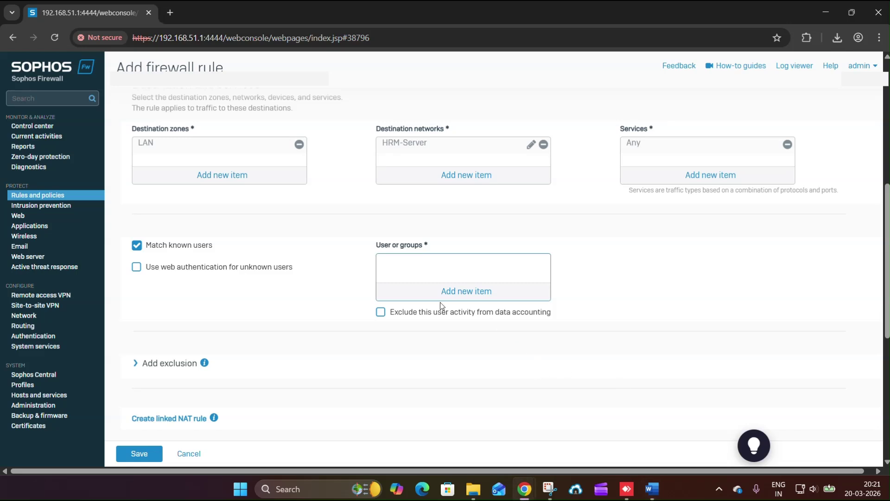
pyautogui.click(478, 299)
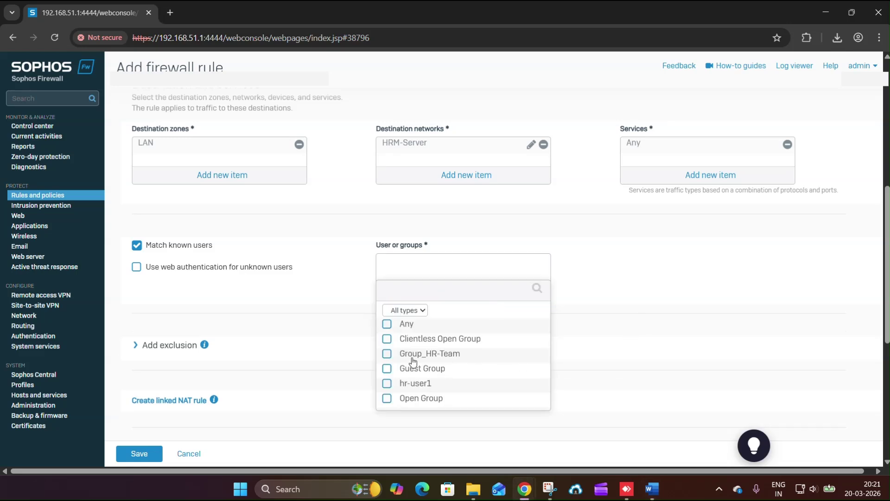
pyautogui.click(387, 353)
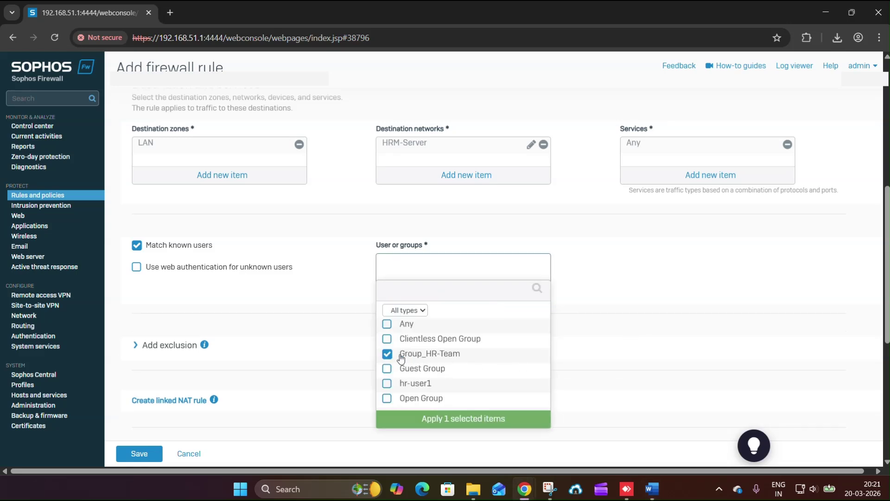
pyautogui.click(428, 421)
pyautogui.scroll(-3, 351, 366)
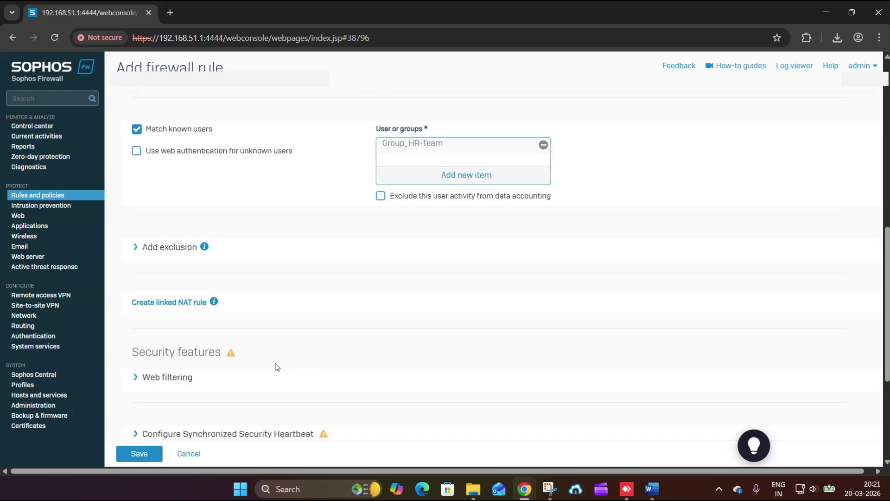
pyautogui.click(125, 459)
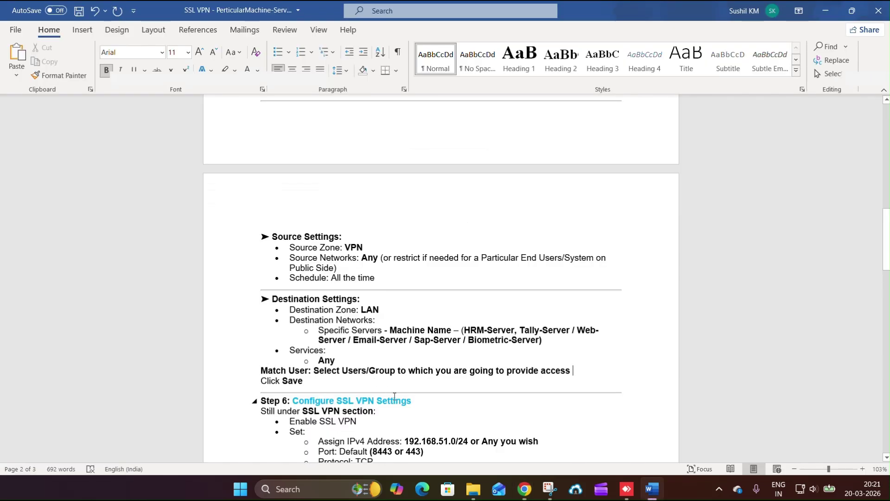
# - Open the SSL VPN global settings, keeping ApplianceCertificate and checking port 8443
pyautogui.scroll(-3, 260, 313)
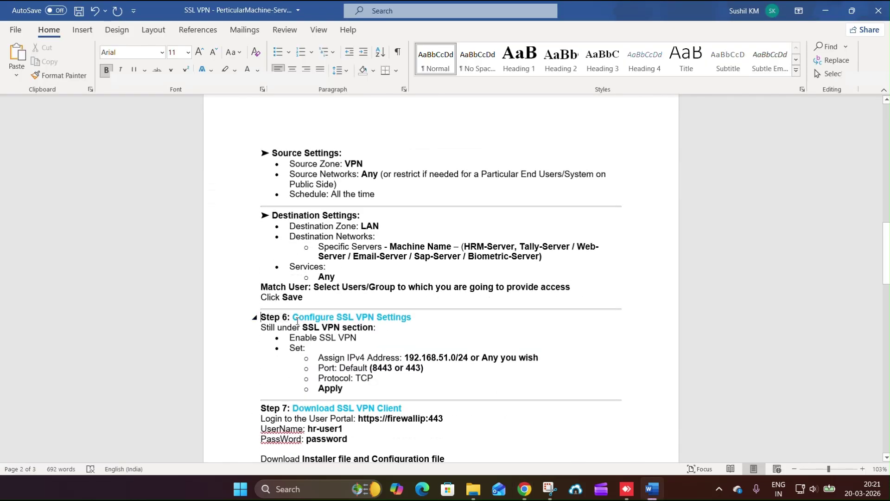
pyautogui.moveTo(297, 320); pyautogui.dragTo(394, 387)
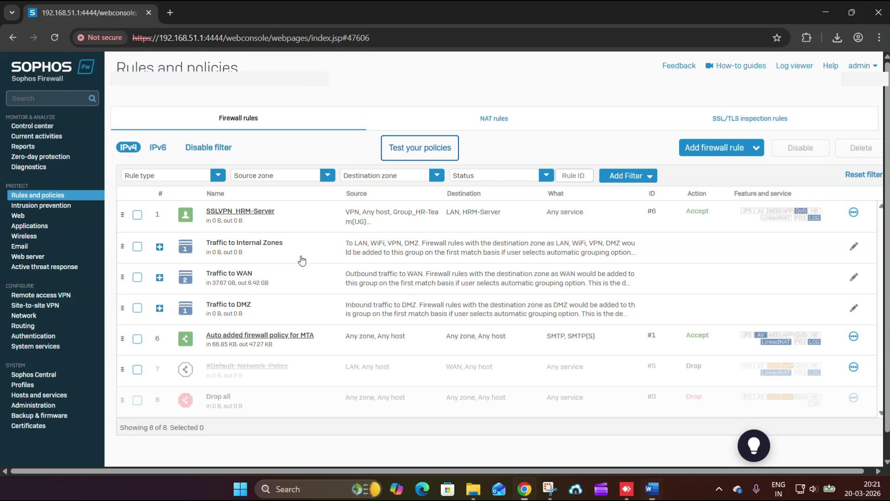
pyautogui.click(55, 296)
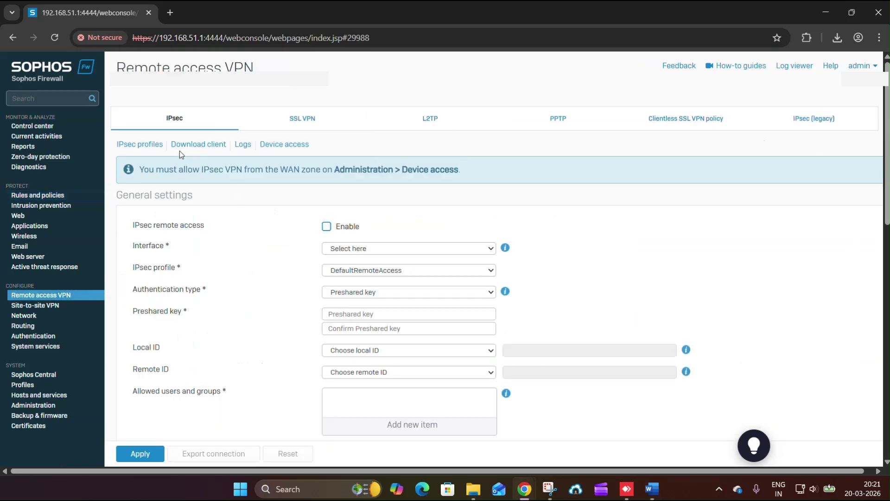
pyautogui.click(260, 122)
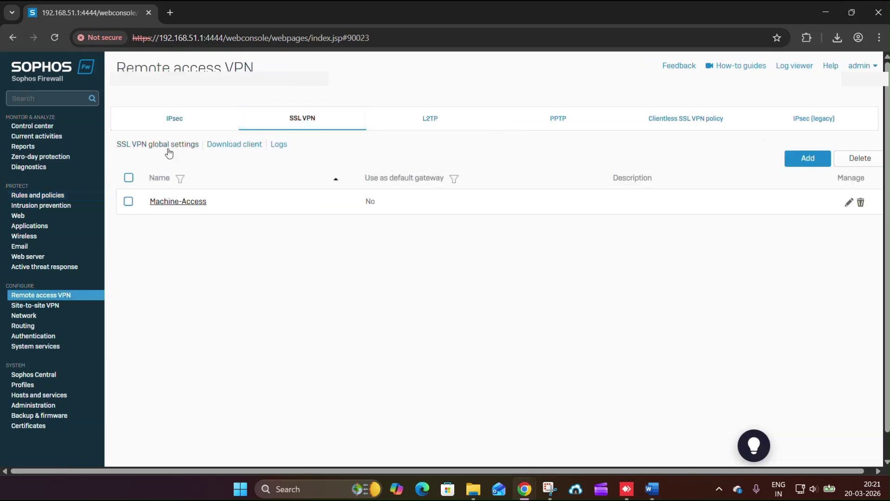
pyautogui.click(168, 145)
pyautogui.click(328, 208)
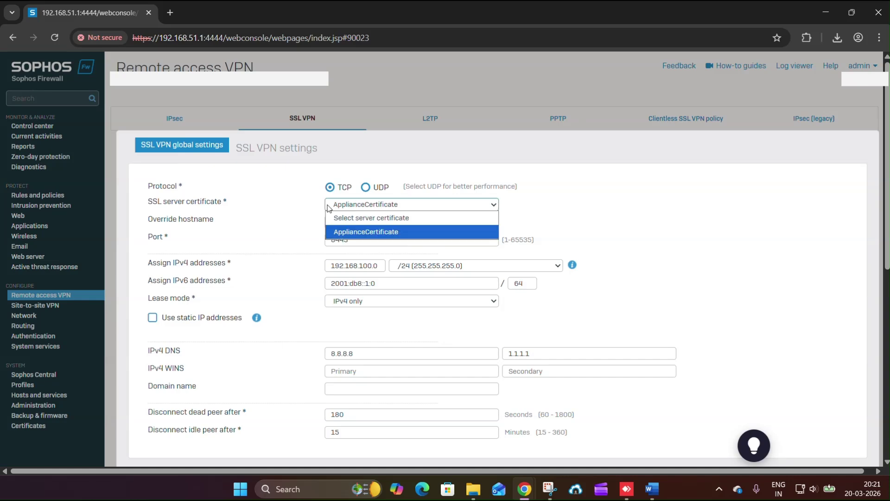
pyautogui.click(297, 226)
pyautogui.doubleClick(333, 239)
# - Compare the port (8443 or 443) and IPv4 address lines in the Word notes
pyautogui.hotkey('alt', 'Tab')
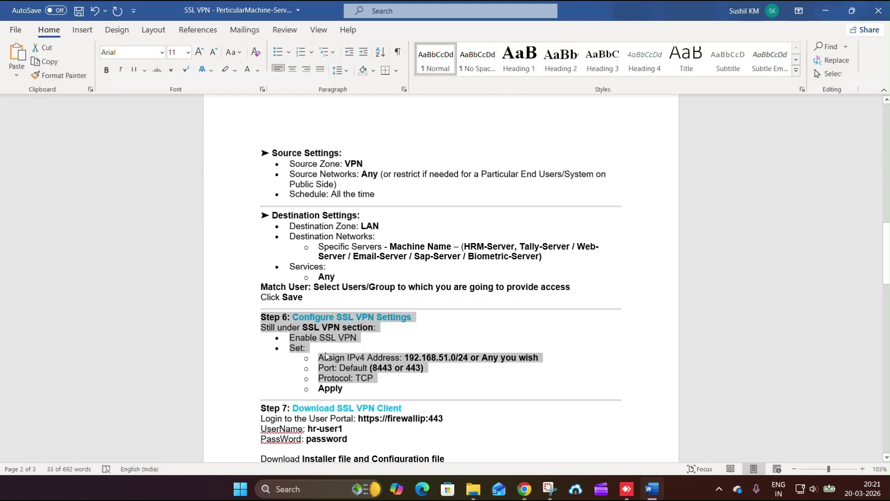
pyautogui.click(398, 367)
pyautogui.doubleClick(382, 367)
pyautogui.moveTo(424, 368); pyautogui.dragTo(342, 367)
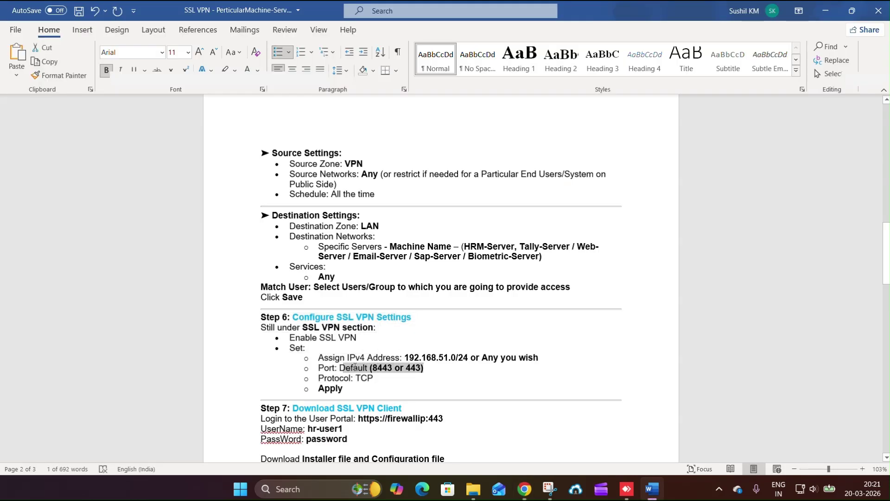
pyautogui.click(423, 368)
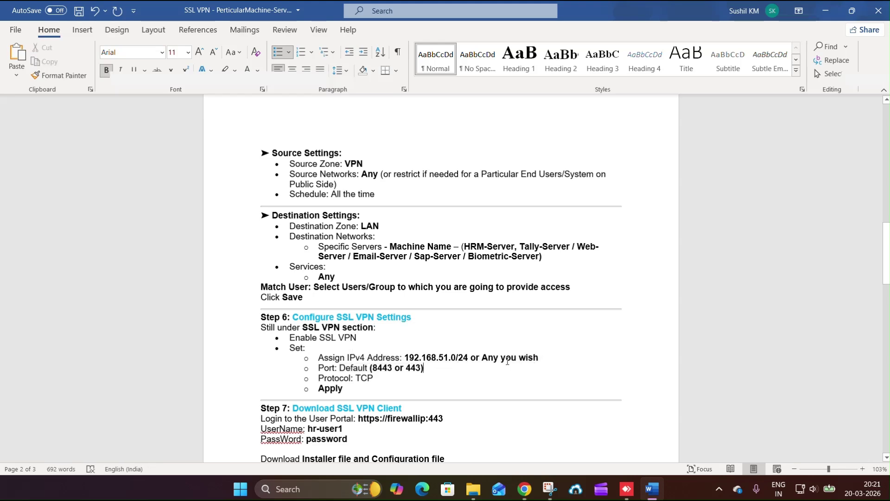
pyautogui.moveTo(540, 357); pyautogui.dragTo(355, 357)
pyautogui.hotkey('alt', 'Tab')
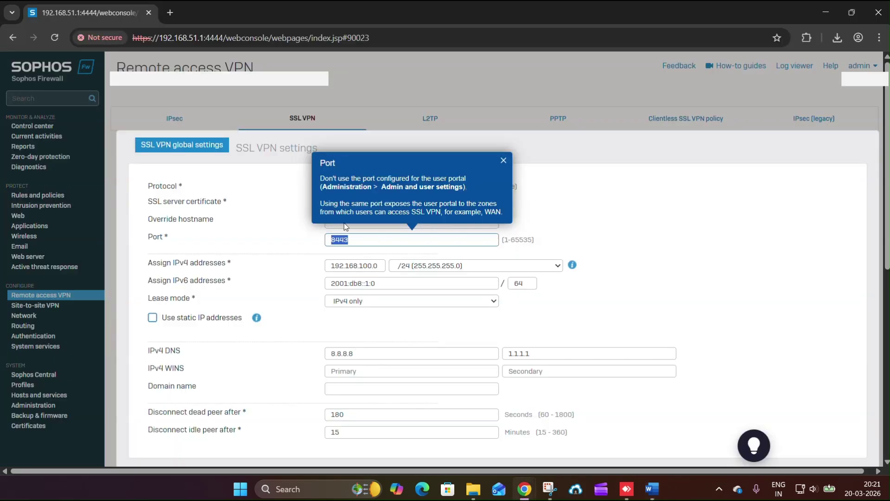
# - Check the 192.168.100.0/24 IPv4 address pool and scroll down to the Apply button
pyautogui.doubleClick(355, 265)
pyautogui.hotkey('alt', 'Tab')
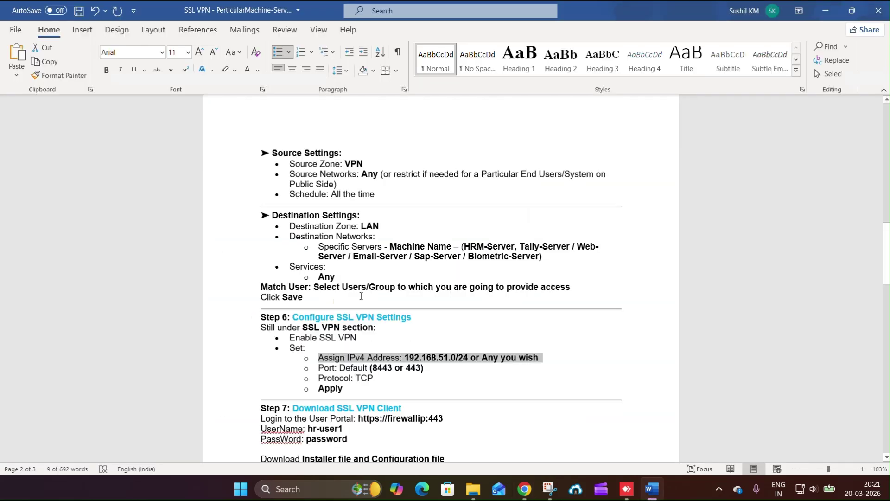
pyautogui.hotkey('alt', 'Tab')
pyautogui.hotkey('alt', 'Tab')
pyautogui.hotkey('alt', 'Tab')
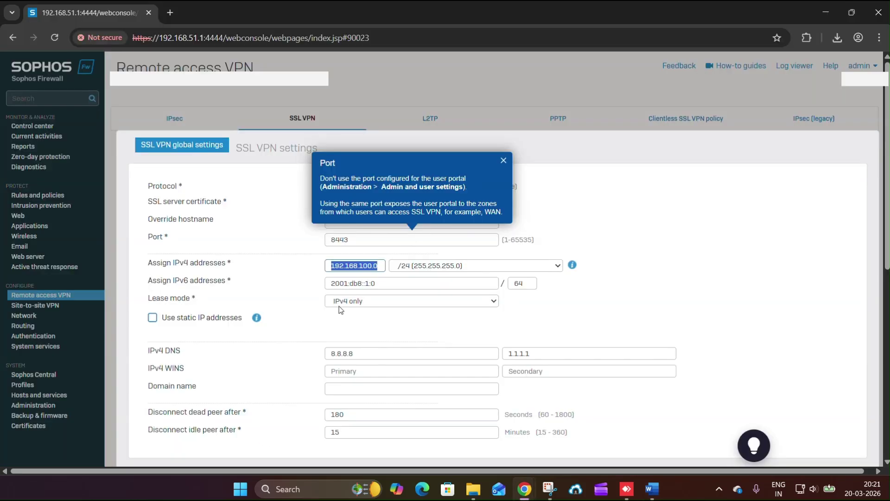
pyautogui.click(338, 316)
pyautogui.scroll(-2, 337, 333)
pyautogui.scroll(-1, 336, 347)
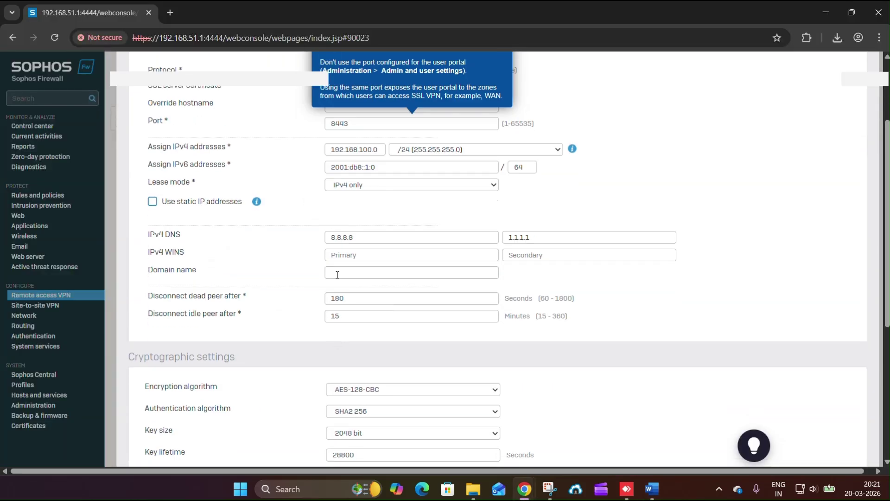
pyautogui.scroll(-5, 274, 276)
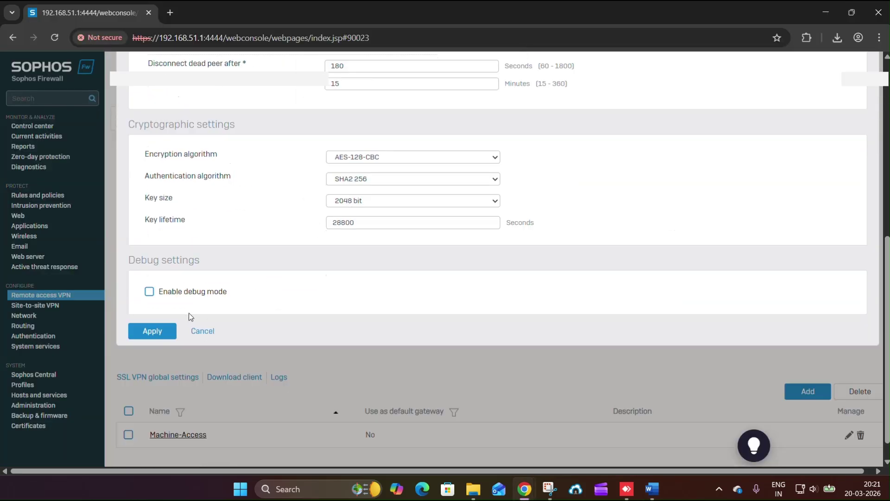
pyautogui.scroll(5, 204, 324)
pyautogui.scroll(-5, 194, 355)
# - Apply and confirm the SSL VPN global settings, then review Step 7 in the guide
pyautogui.click(152, 331)
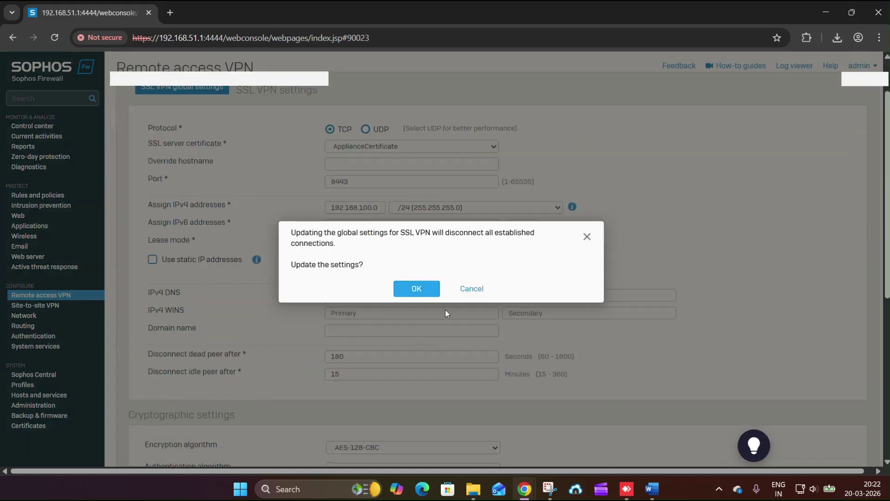
pyautogui.click(417, 289)
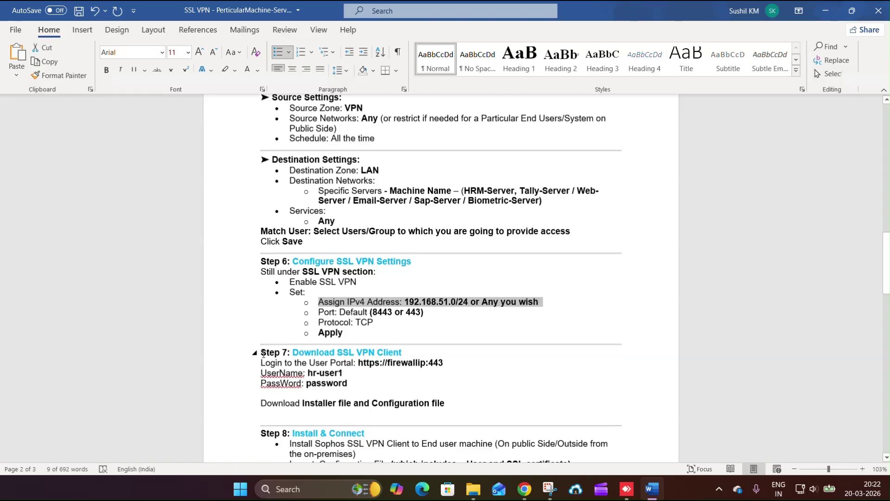
pyautogui.moveTo(263, 353); pyautogui.dragTo(451, 405)
pyautogui.hotkey('alt', 'Tab')
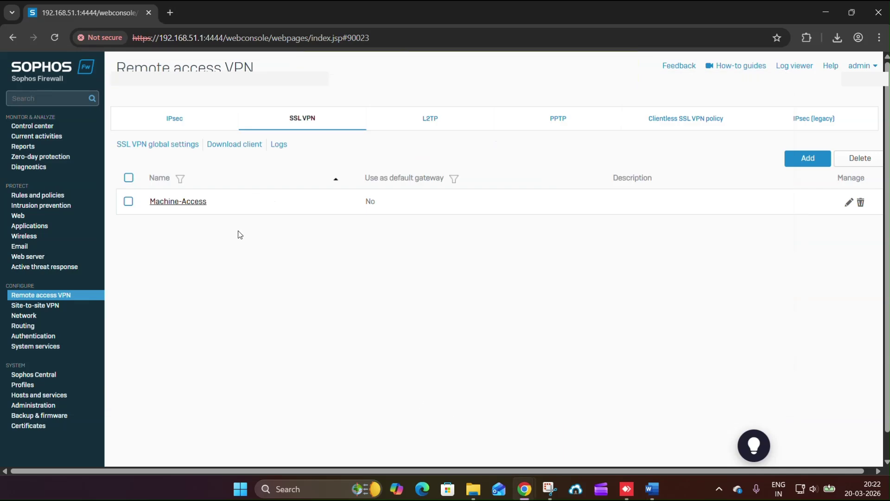
pyautogui.click(170, 13)
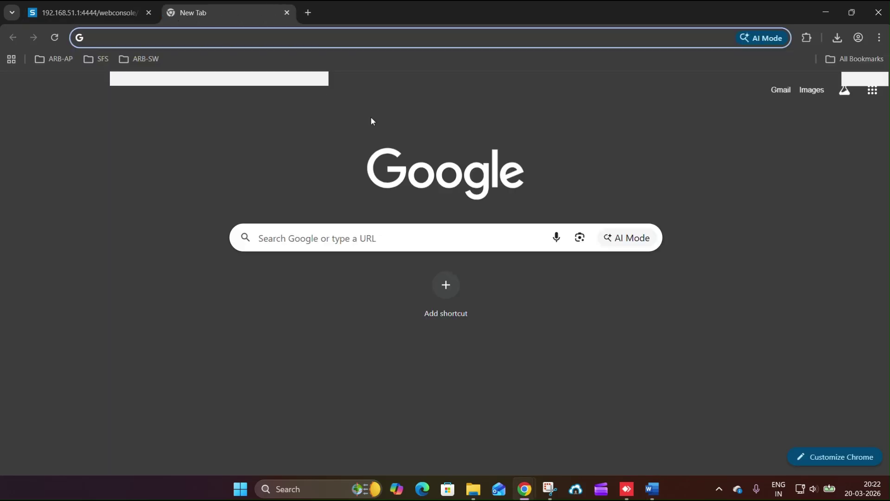
pyautogui.write('https')
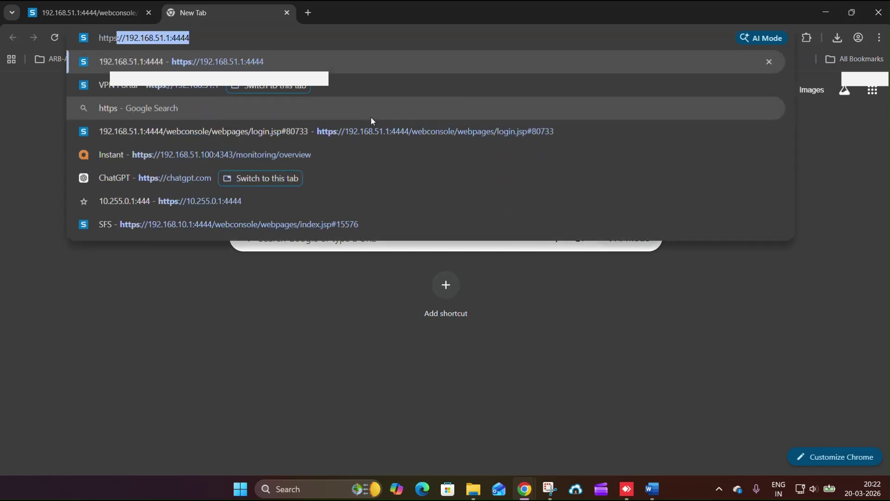
pyautogui.write('://192.168.51.1:4')
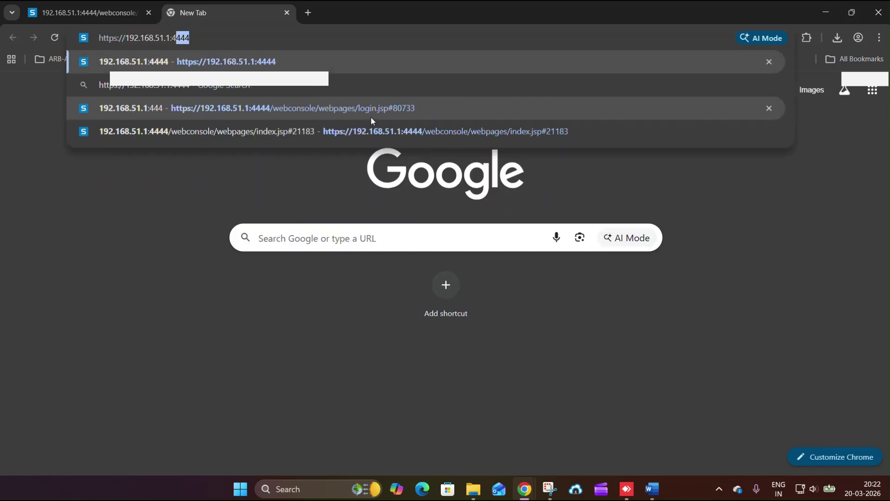
pyautogui.write('43')
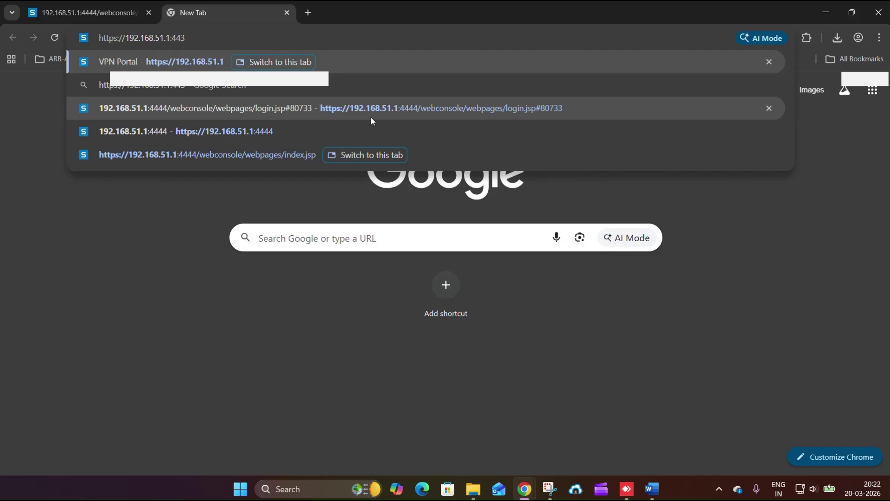
pyautogui.press('Return')
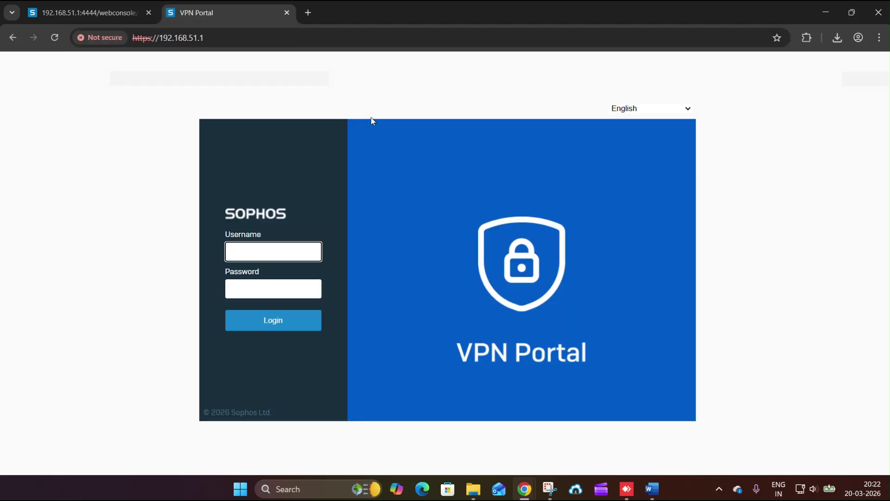
pyautogui.write('hr-')
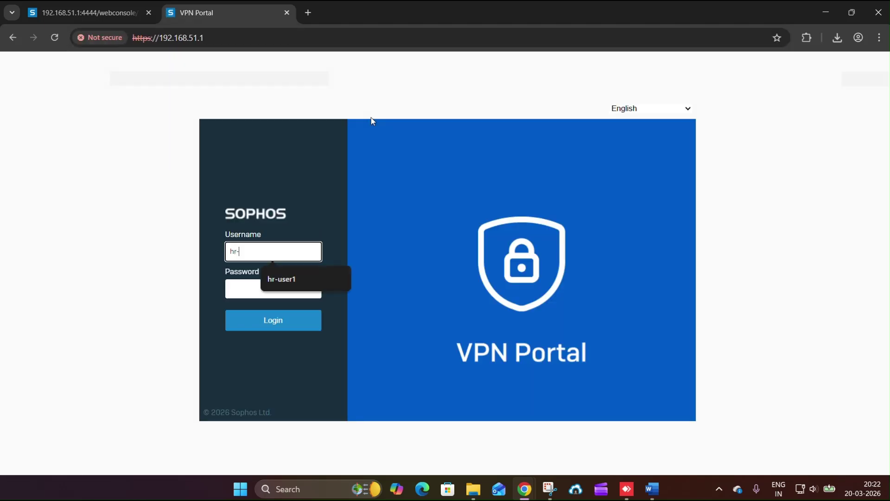
pyautogui.write('user1')
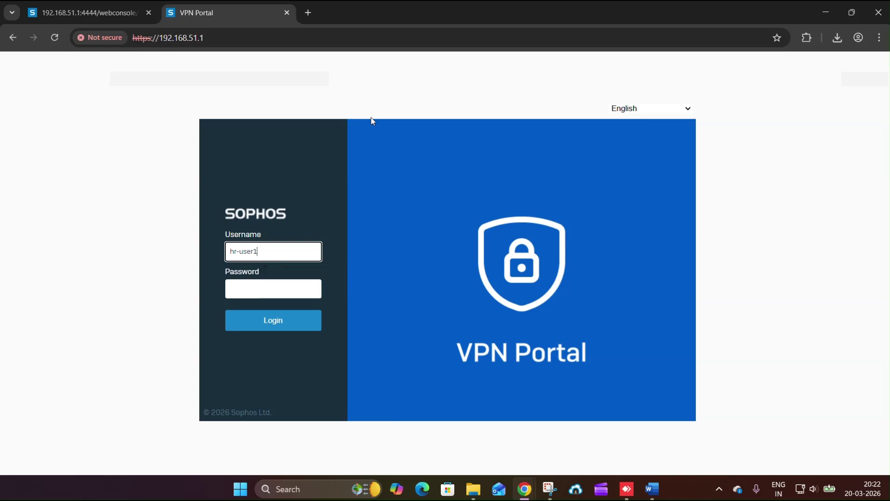
pyautogui.press('Tab')
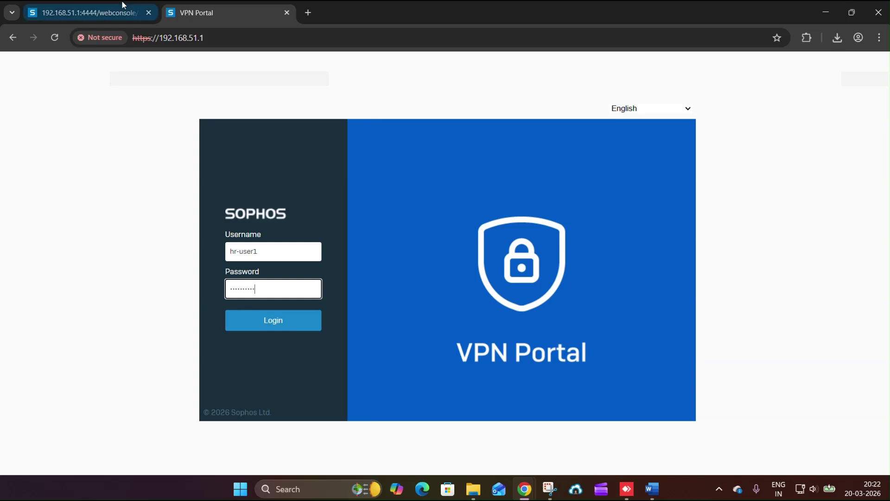
pyautogui.click(111, 13)
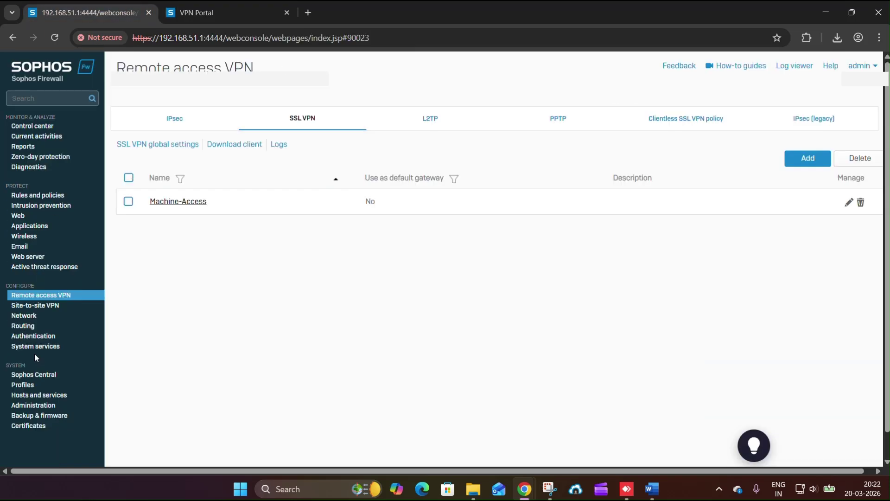
# - Check the HR user's username under Authentication > Users, then sign in to the VPN portal
pyautogui.click(25, 336)
pyautogui.click(366, 119)
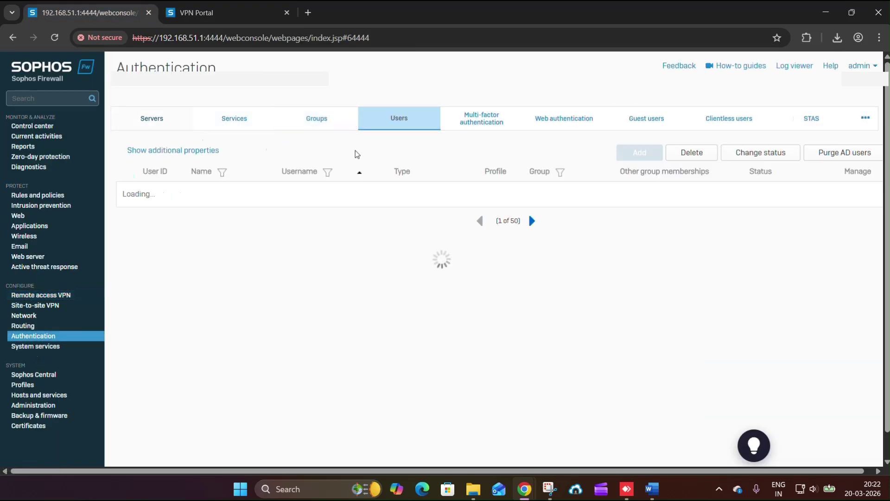
pyautogui.doubleClick(275, 212)
pyautogui.tripleClick(275, 214)
pyautogui.click(204, 6)
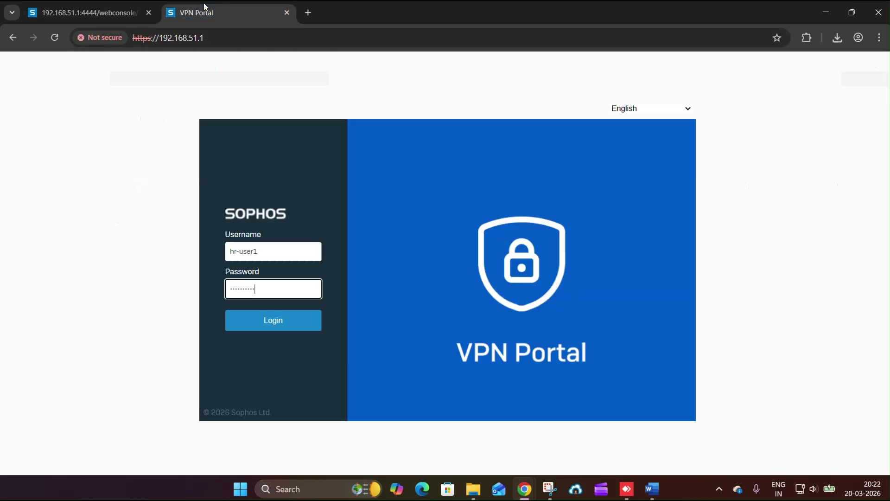
pyautogui.moveTo(227, 232); pyautogui.dragTo(261, 234)
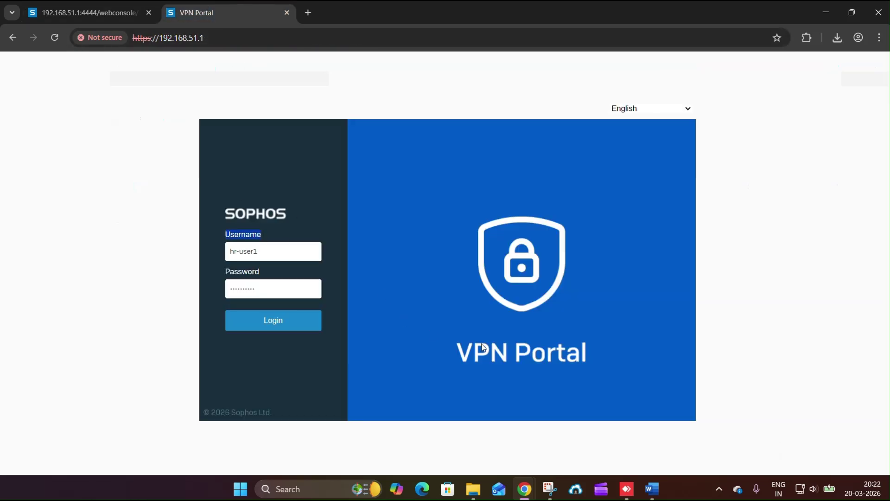
pyautogui.moveTo(259, 290); pyautogui.dragTo(215, 304)
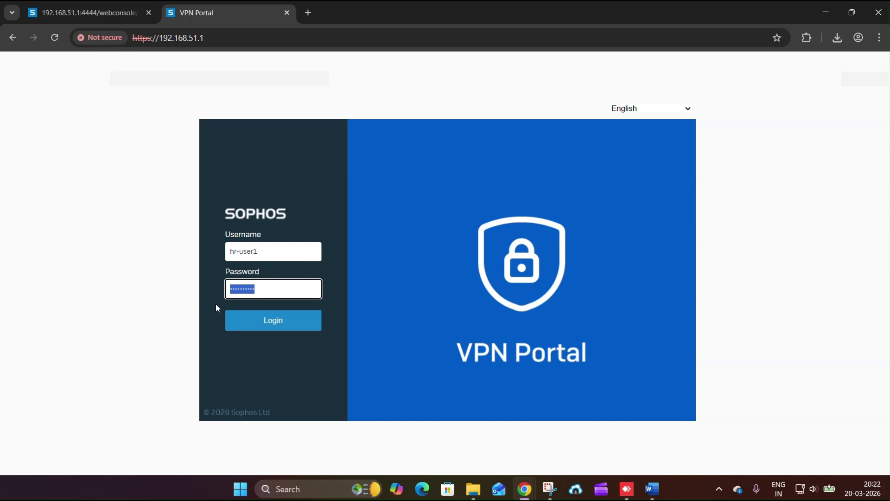
pyautogui.click(269, 330)
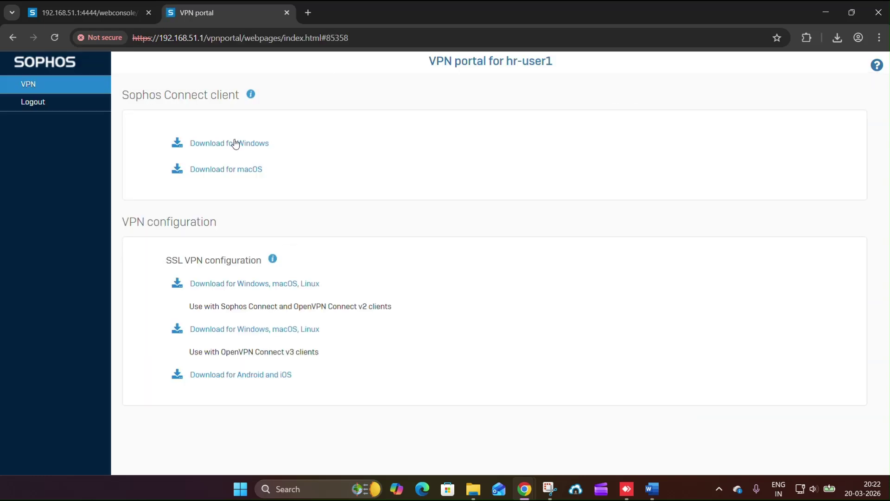
# - Download the Sophos Connect Windows client and the SSL VPN configuration file
pyautogui.click(235, 145)
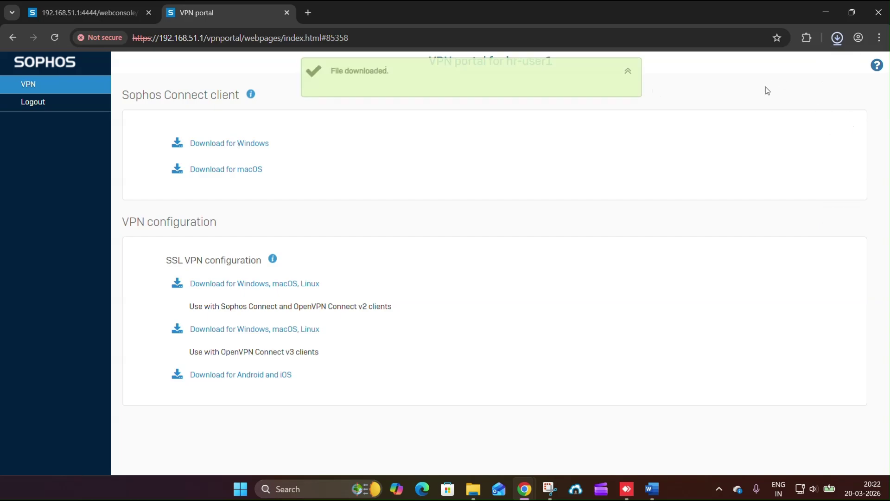
pyautogui.click(837, 38)
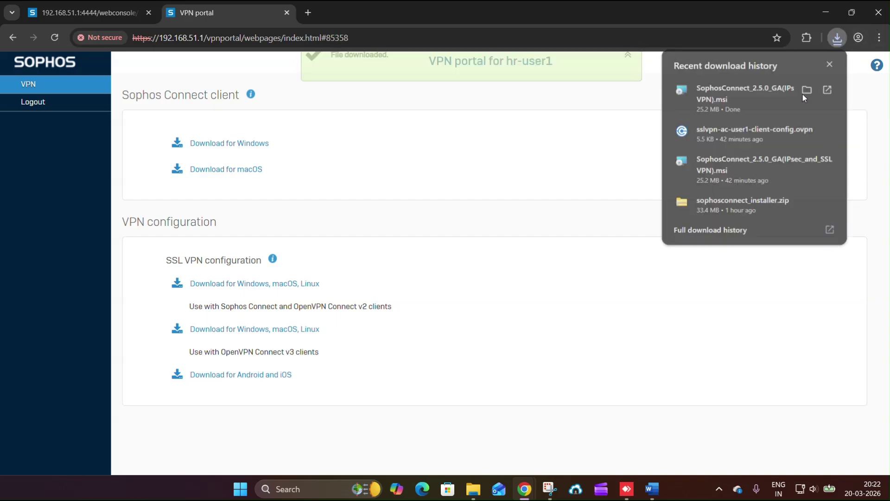
pyautogui.click(806, 90)
pyautogui.hotkey('alt', 'Tab')
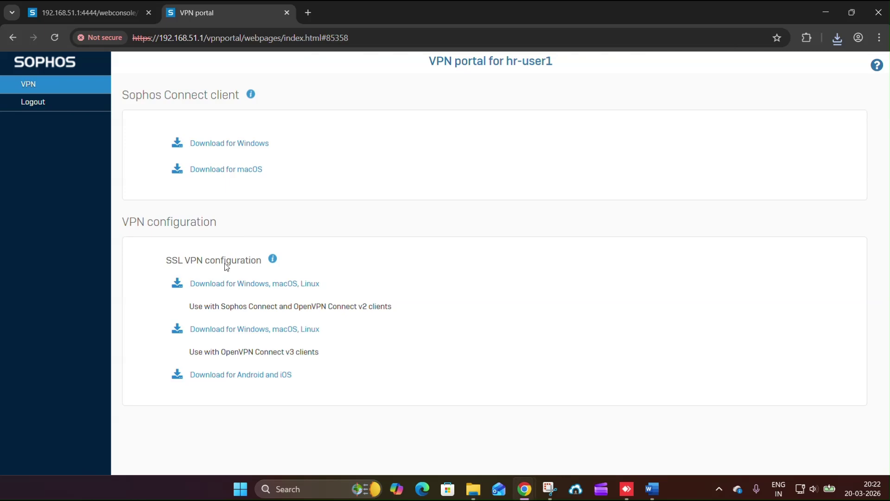
pyautogui.click(233, 286)
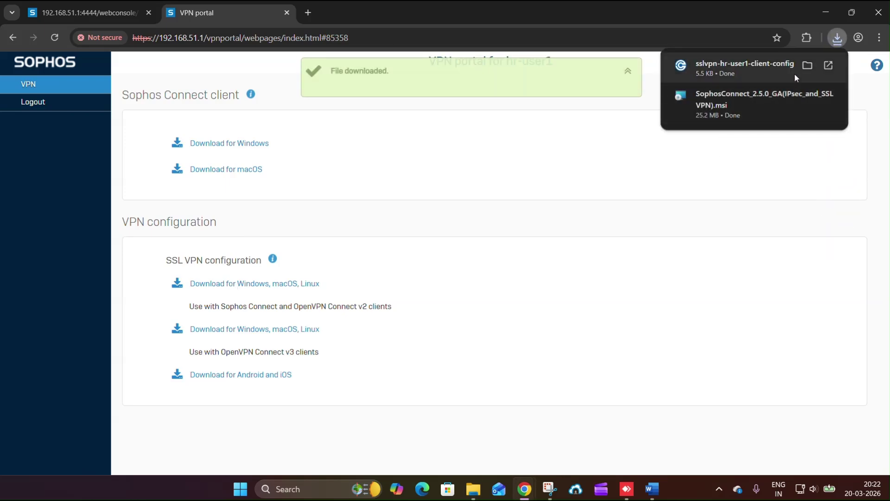
pyautogui.click(808, 66)
# - Create a new folder in Downloads named 'Machine AccessVPN'
pyautogui.click(166, 148)
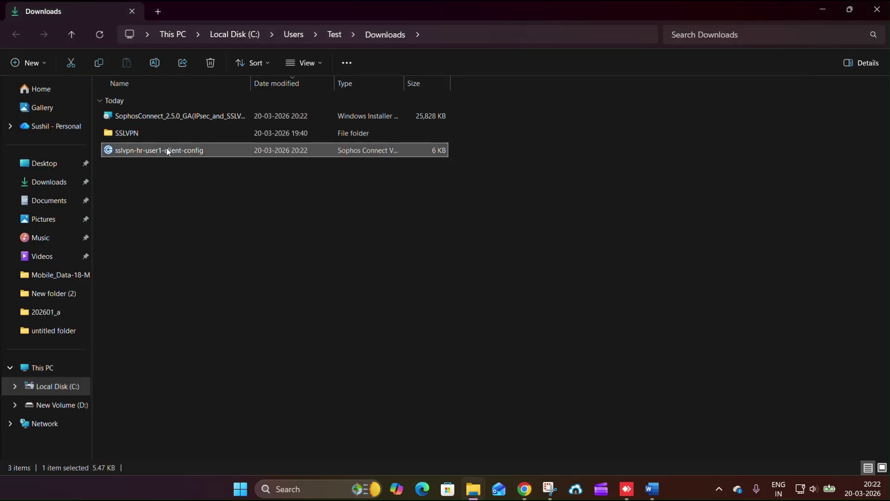
pyautogui.rightClick(213, 206)
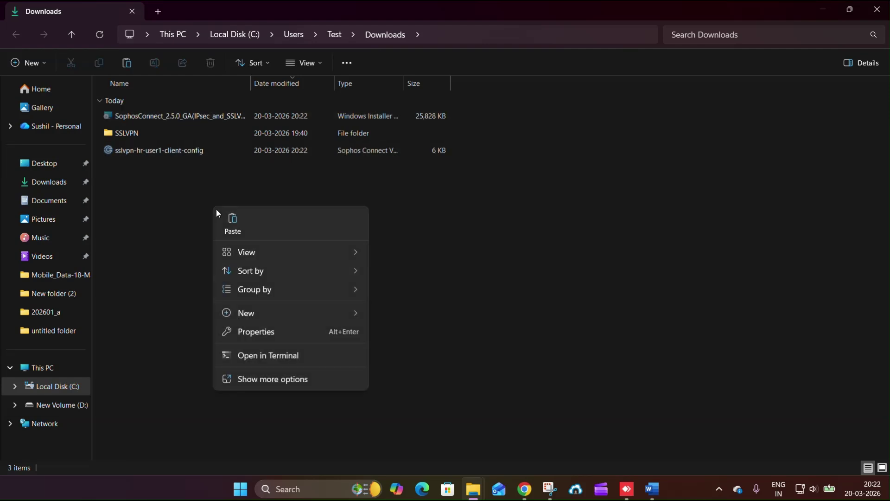
pyautogui.moveTo(240, 314)
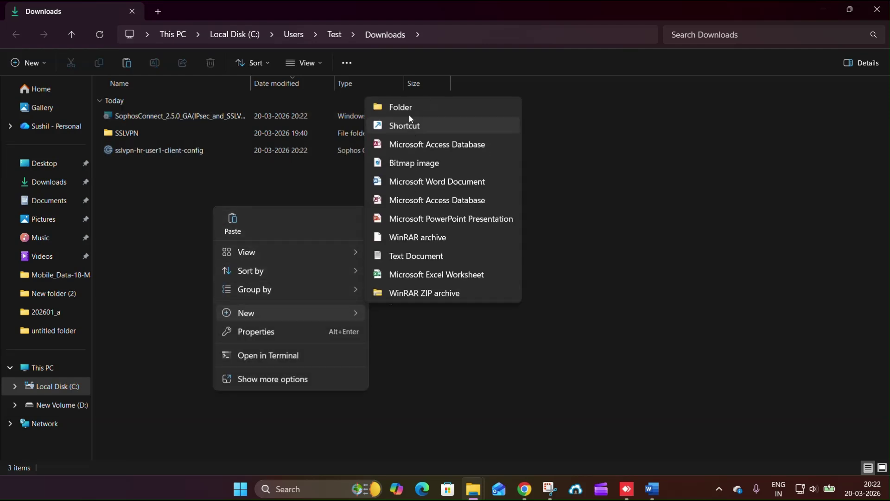
pyautogui.click(402, 104)
pyautogui.click(249, 299)
pyautogui.click(149, 170)
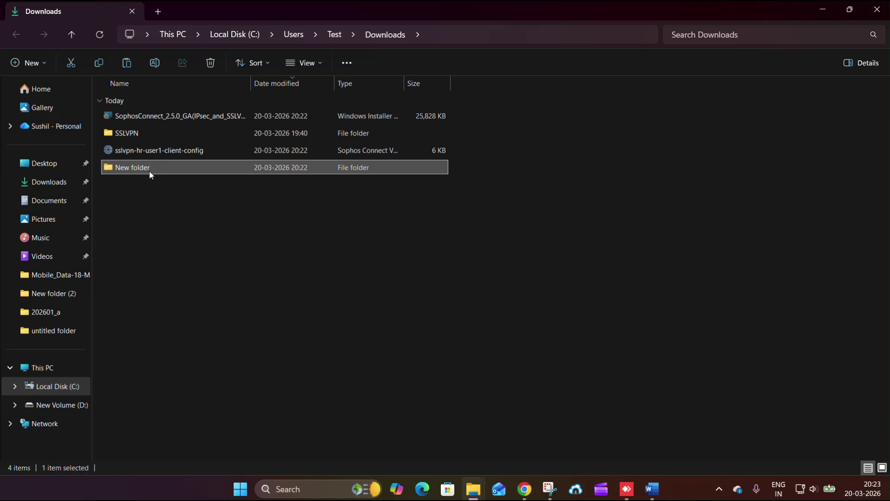
pyautogui.click(149, 170)
pyautogui.write('Machine Access')
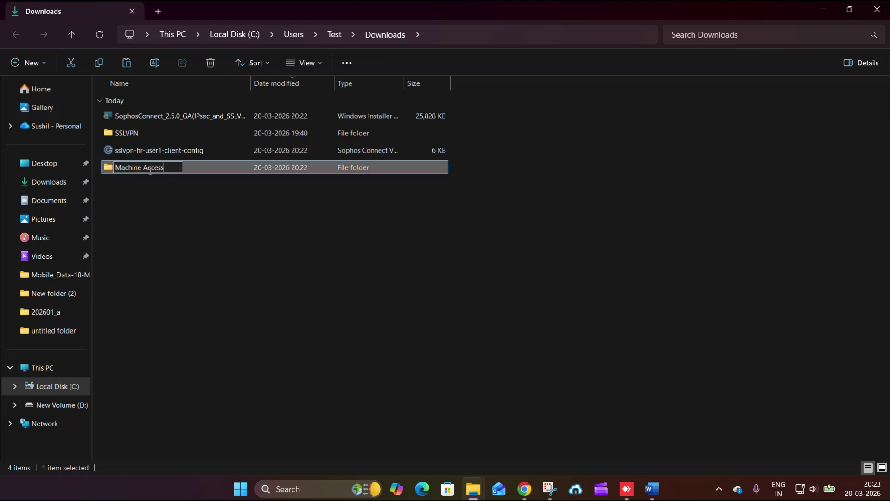
pyautogui.write('VPN')
pyautogui.press('Return')
# - Move the cut Sophos Connect installer and VPN config into Machine AccessVPN, then close Explorer
pyautogui.doubleClick(150, 171)
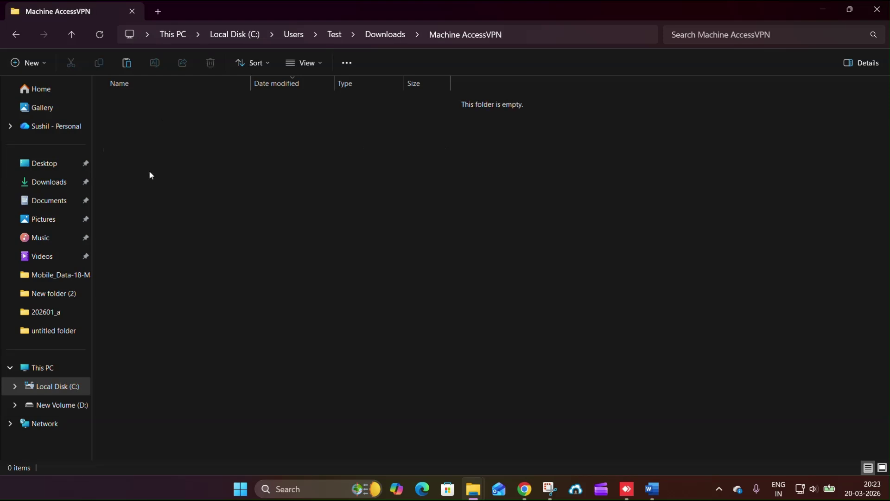
pyautogui.hotkey('ctrl', 'v')
pyautogui.click(181, 188)
pyautogui.rightClick(181, 179)
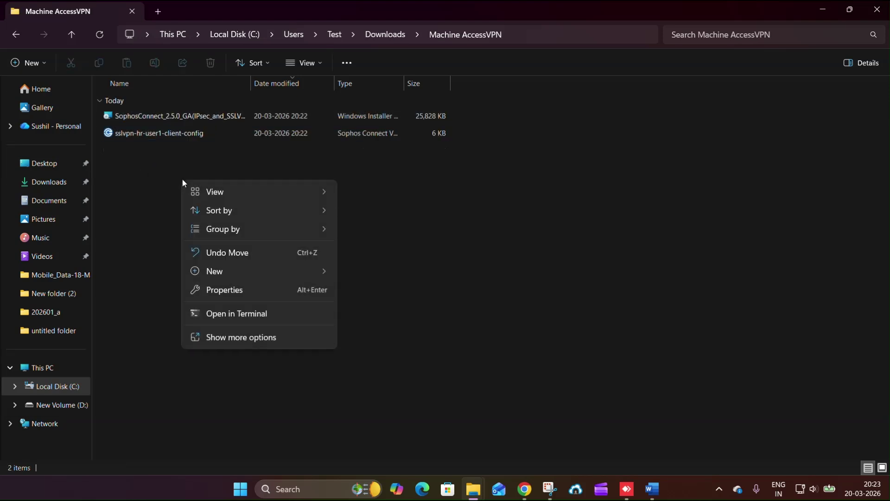
pyautogui.click(211, 252)
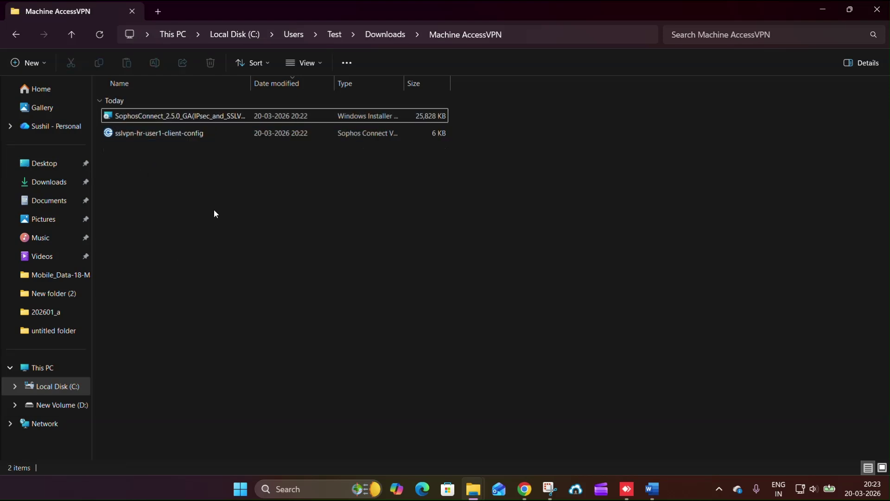
pyautogui.click(878, 14)
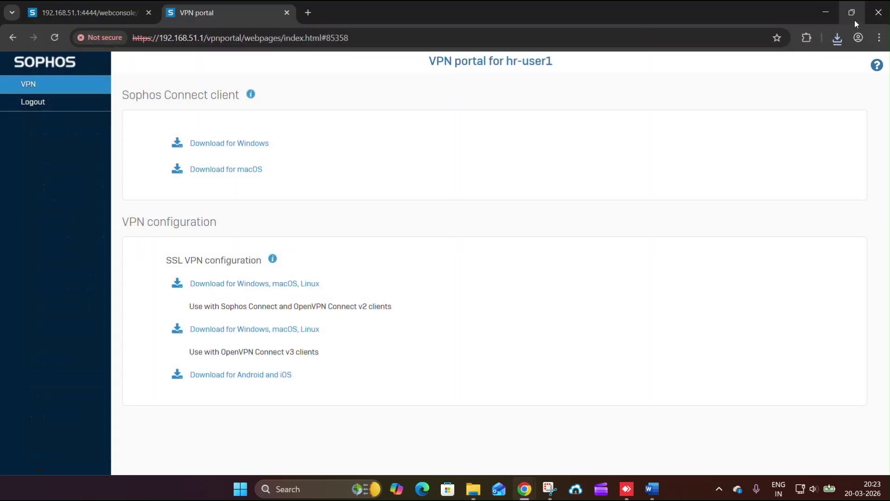
# - Minimize Chrome and bring the Word SSL VPN guide back up
pyautogui.click(824, 13)
pyautogui.click(824, 10)
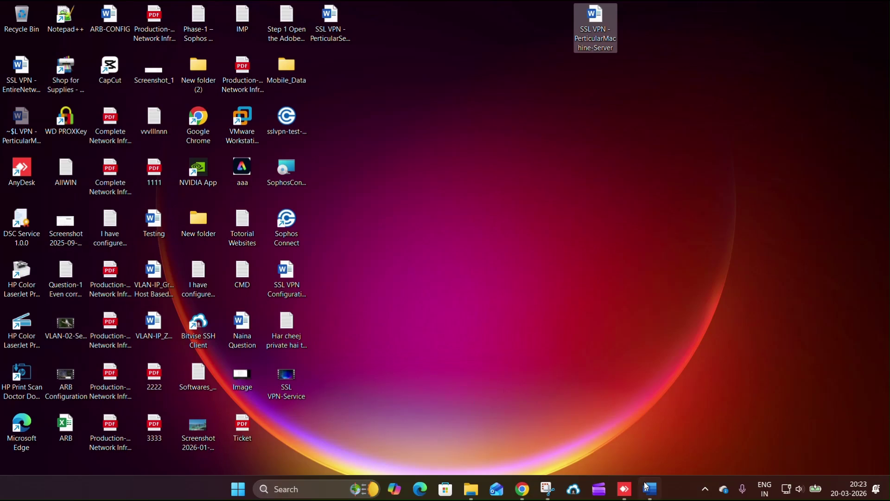
pyautogui.click(649, 488)
pyautogui.click(550, 402)
pyautogui.scroll(-3, 550, 403)
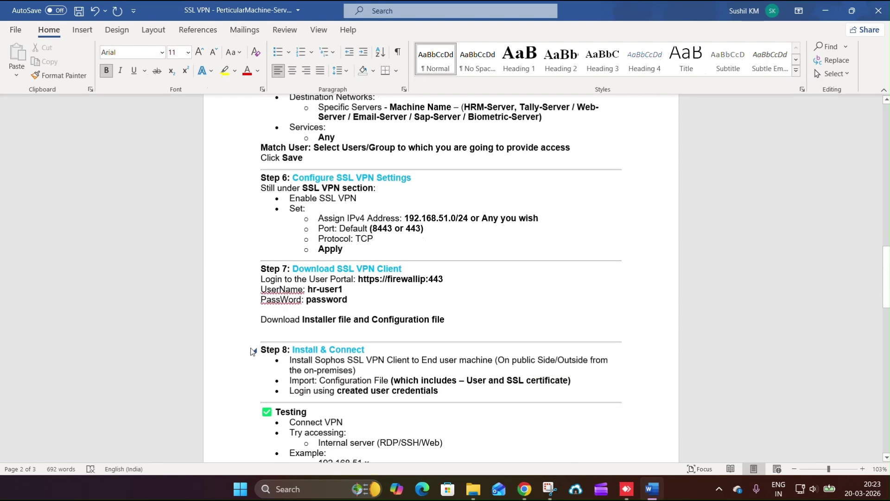
# - Select and review the Step 8 Install & Connect block, then minimize Word
pyautogui.moveTo(261, 348); pyautogui.dragTo(438, 401)
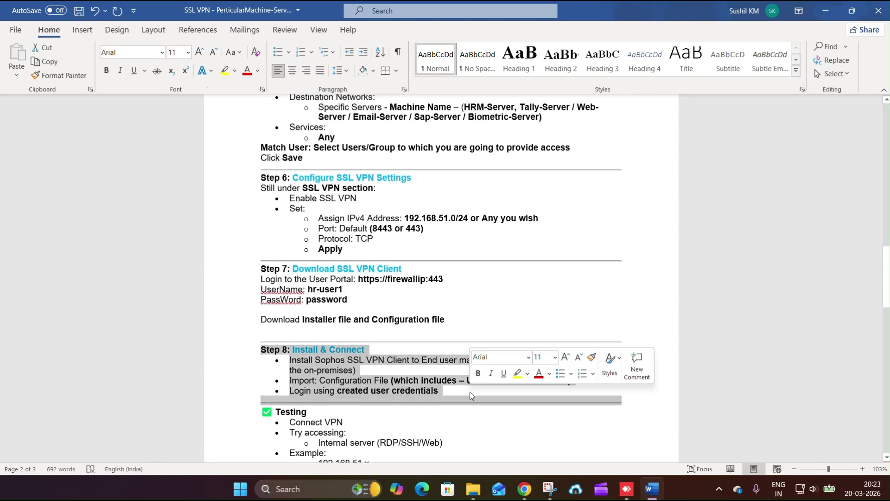
pyautogui.click(438, 353)
pyautogui.moveTo(504, 360); pyautogui.dragTo(590, 361)
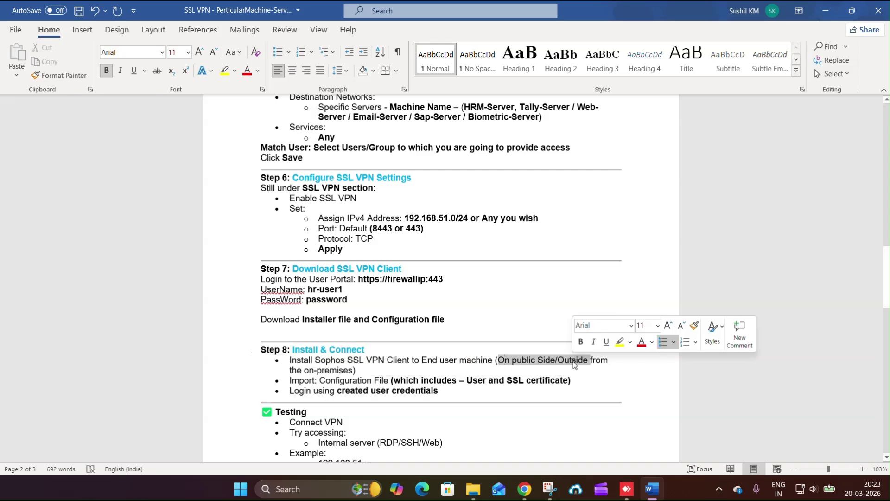
pyautogui.moveTo(440, 391); pyautogui.dragTo(251, 352)
pyautogui.scroll(-1, 265, 371)
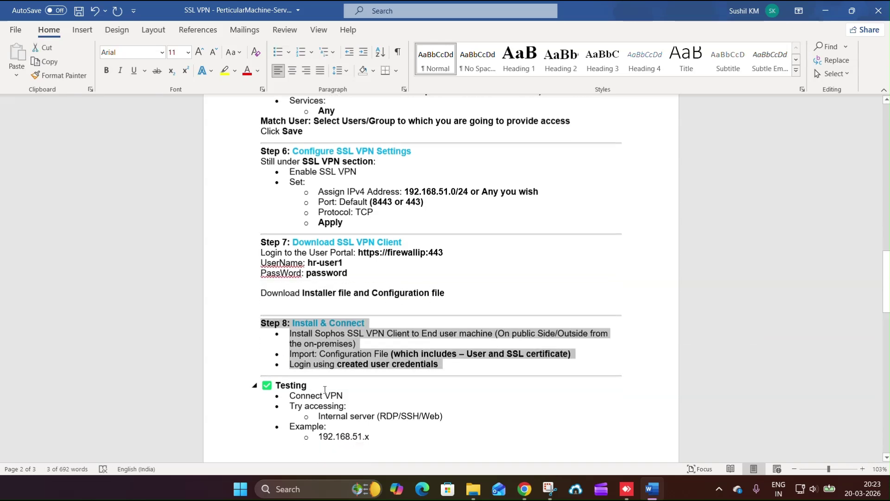
pyautogui.click(827, 11)
pyautogui.rightClick(505, 173)
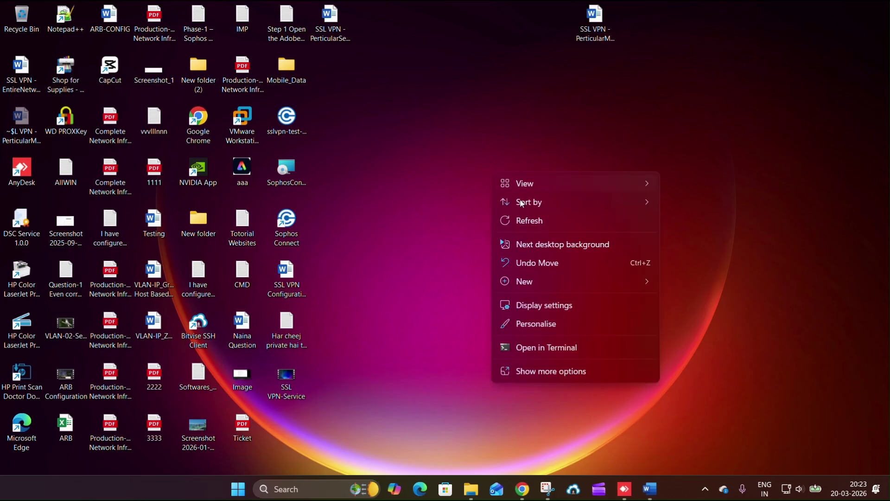
# - Refresh the desktop and check the Machine AccessVPN folder's contents in Downloads
pyautogui.click(525, 219)
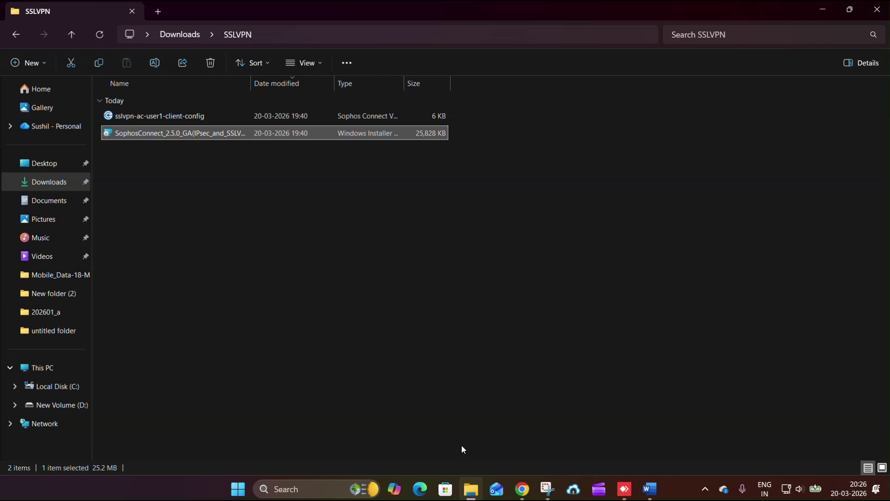
pyautogui.click(162, 163)
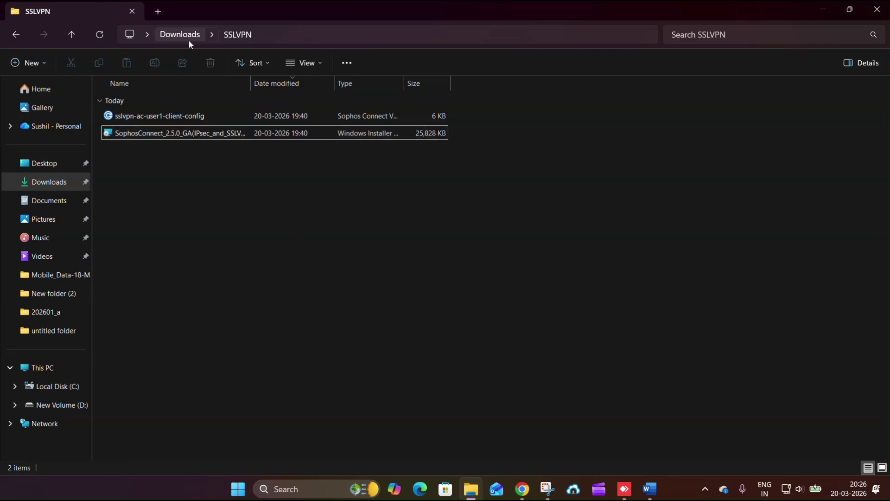
pyautogui.click(189, 39)
pyautogui.click(164, 164)
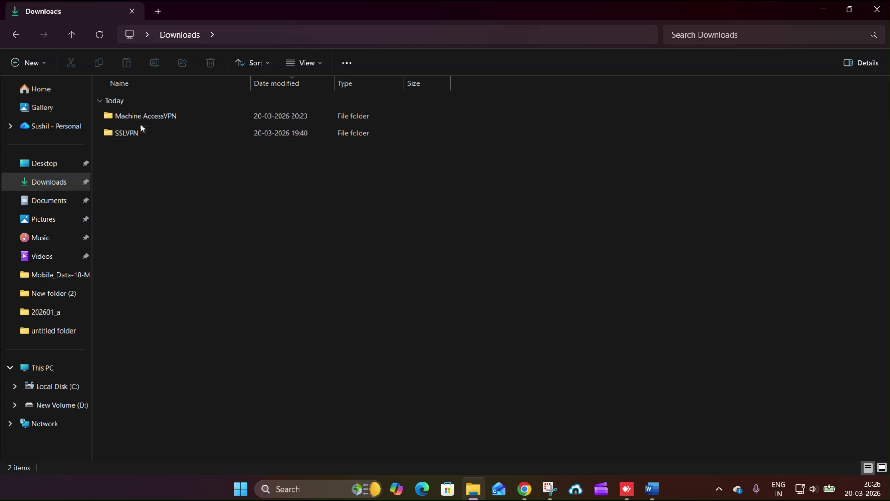
pyautogui.click(137, 118)
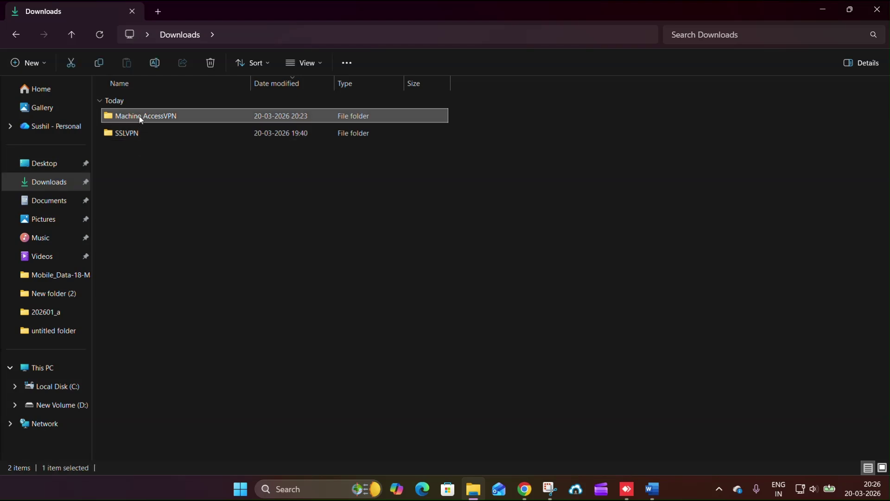
pyautogui.doubleClick(146, 115)
pyautogui.click(194, 36)
# - Copy the Machine AccessVPN folder and switch to the remote PC's desktop
pyautogui.rightClick(161, 116)
pyautogui.click(215, 124)
pyautogui.click(627, 488)
pyautogui.rightClick(297, 120)
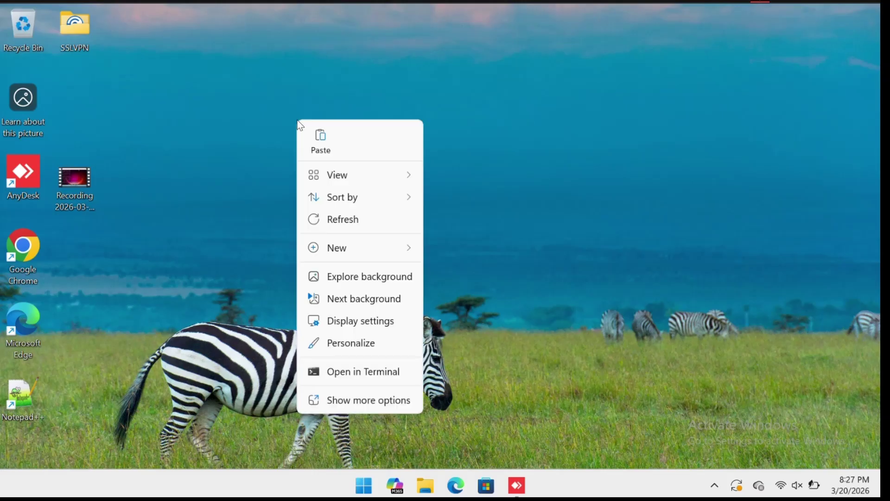
# - Paste Machine AccessVPN onto the remote desktop and run its SophosConnect_2.5.0_GA(IPsec_and_SSLVPN) installer
pyautogui.click(318, 141)
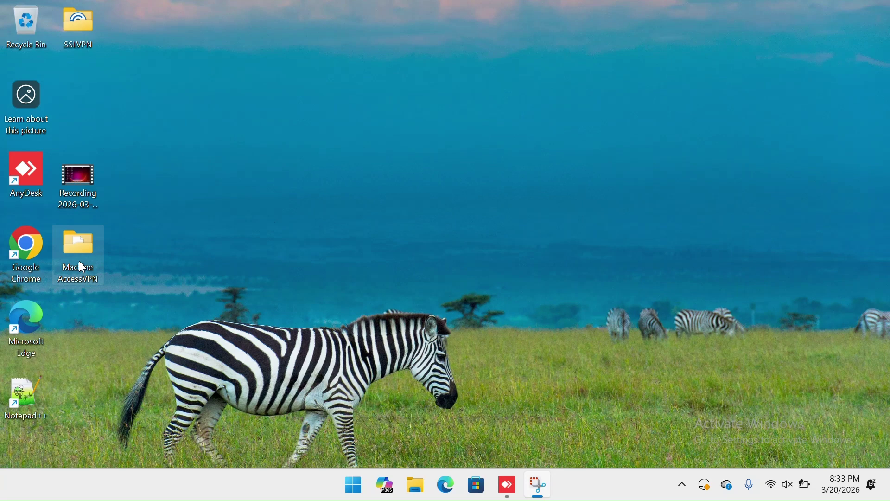
pyautogui.doubleClick(79, 261)
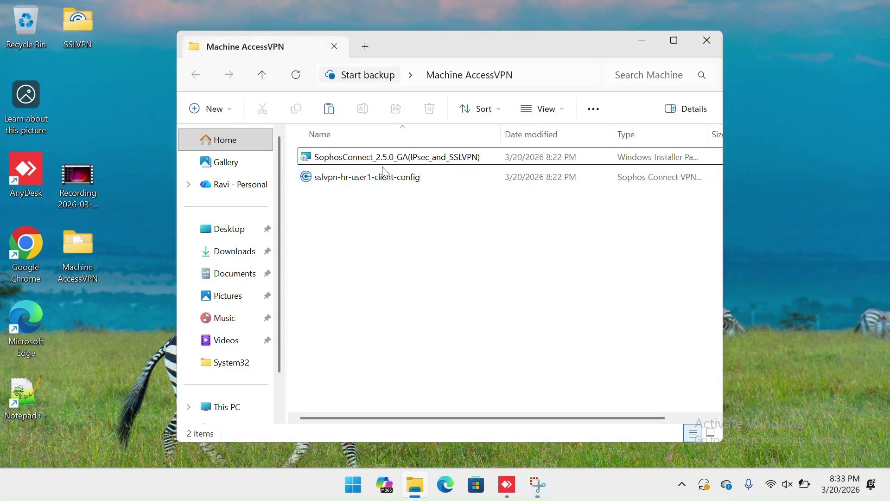
pyautogui.click(379, 160)
pyautogui.rightClick(379, 161)
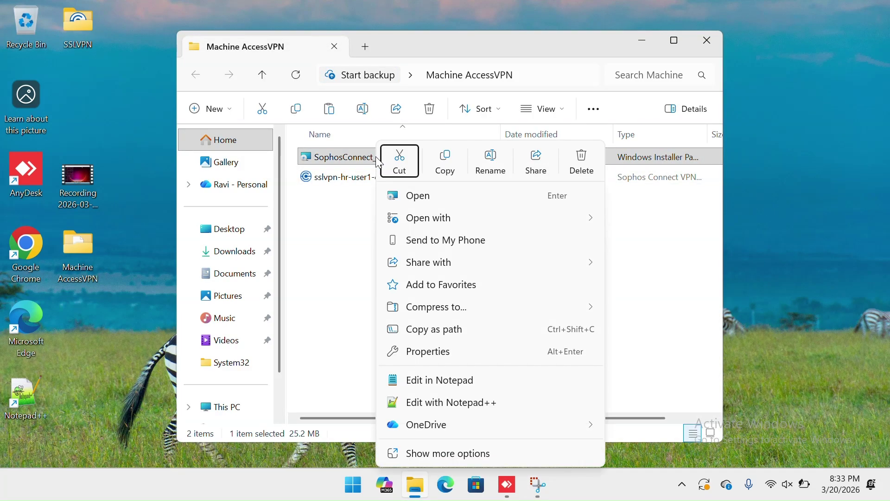
pyautogui.click(412, 197)
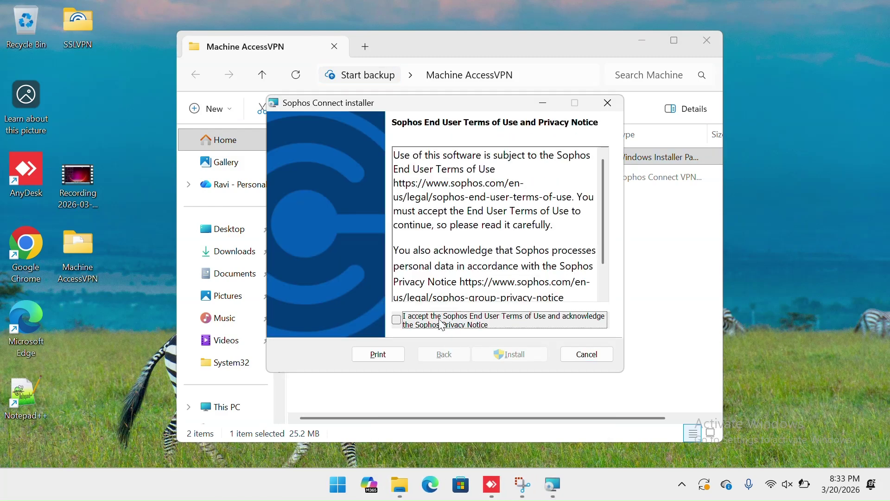
# - Accept the EULA, install Sophos Connect with launch-on-finish ticked, and close the folder window
pyautogui.click(442, 324)
pyautogui.click(514, 354)
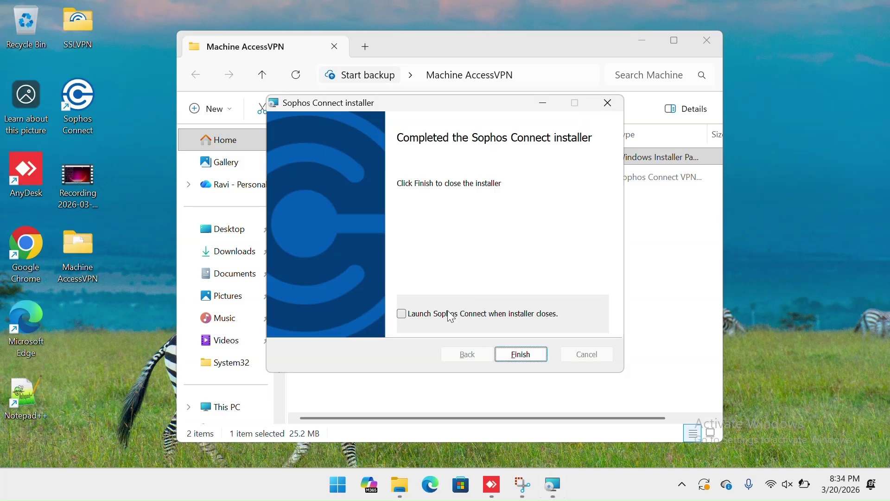
pyautogui.click(447, 313)
pyautogui.click(526, 354)
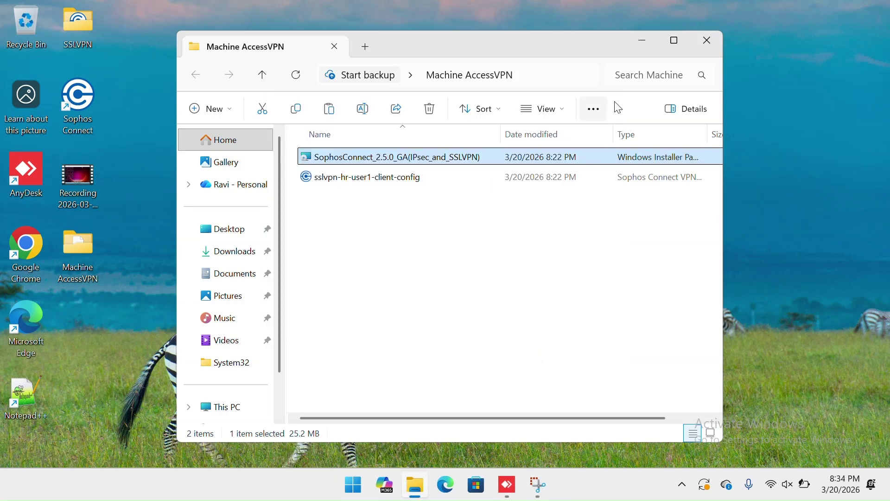
pyautogui.click(707, 42)
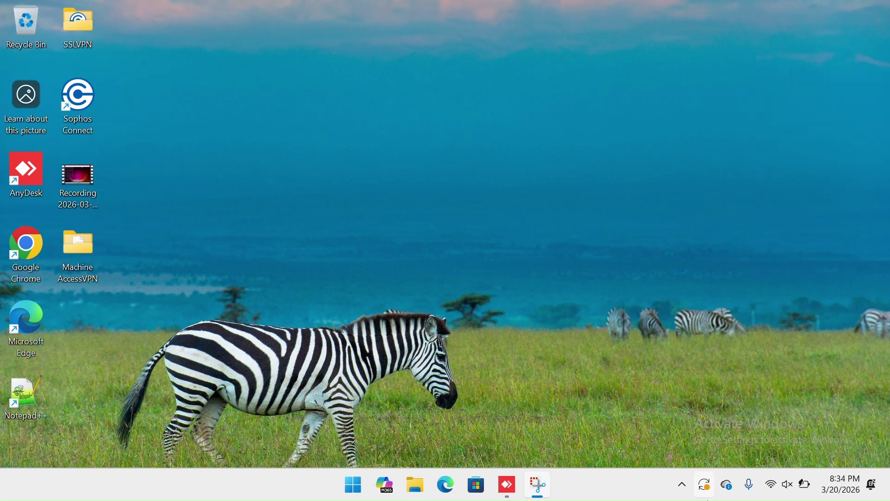
# - Open Sophos Connect from the tray, import sslvpn-hr-user1-client-config, and start connecting
pyautogui.click(682, 484)
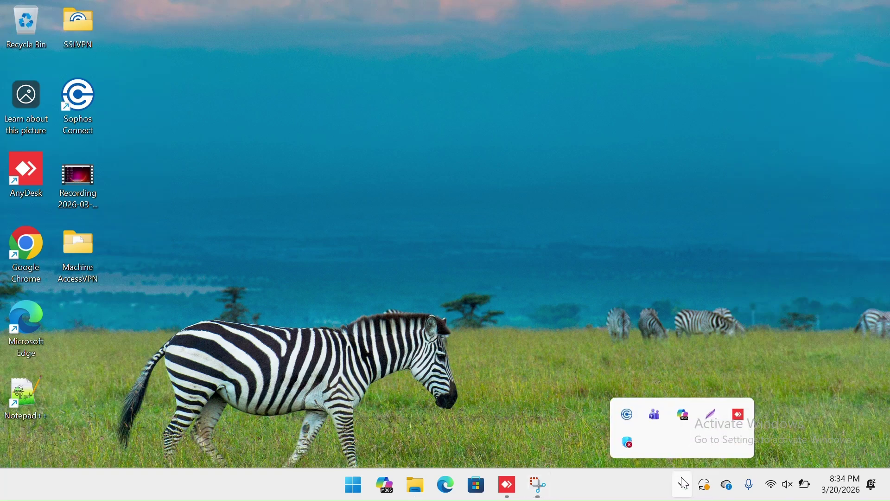
pyautogui.click(629, 414)
pyautogui.click(670, 239)
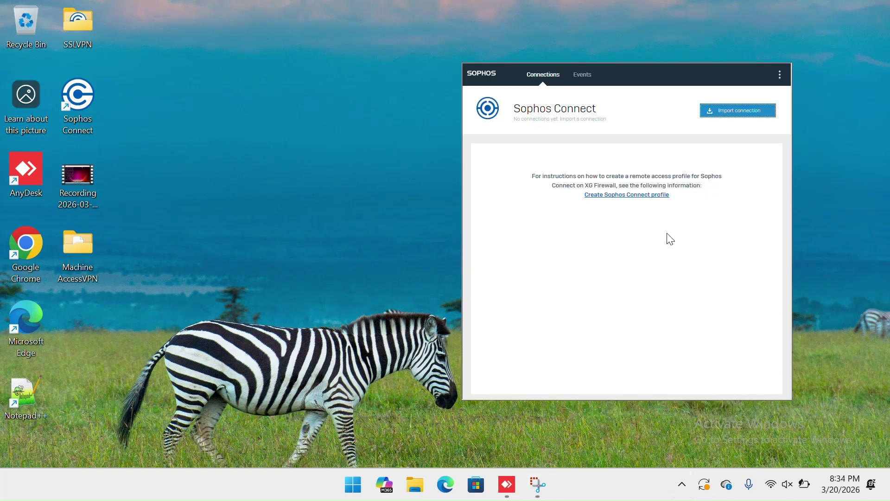
pyautogui.click(742, 111)
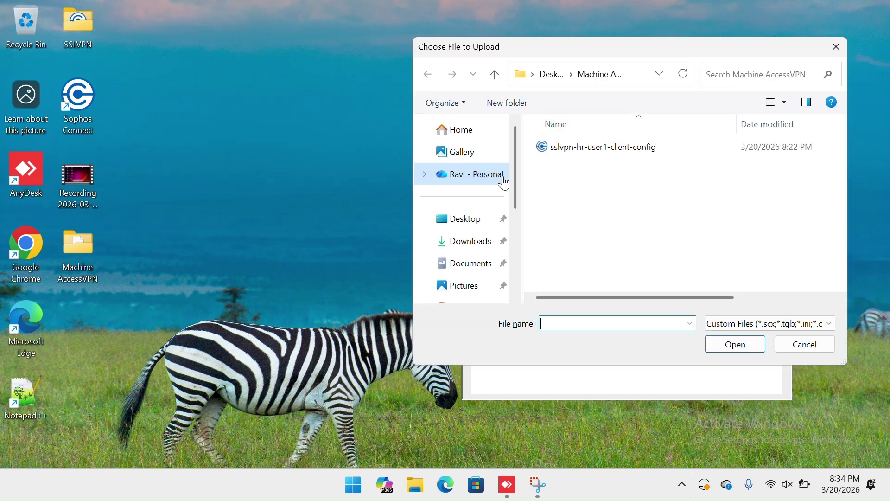
pyautogui.click(620, 147)
pyautogui.click(728, 343)
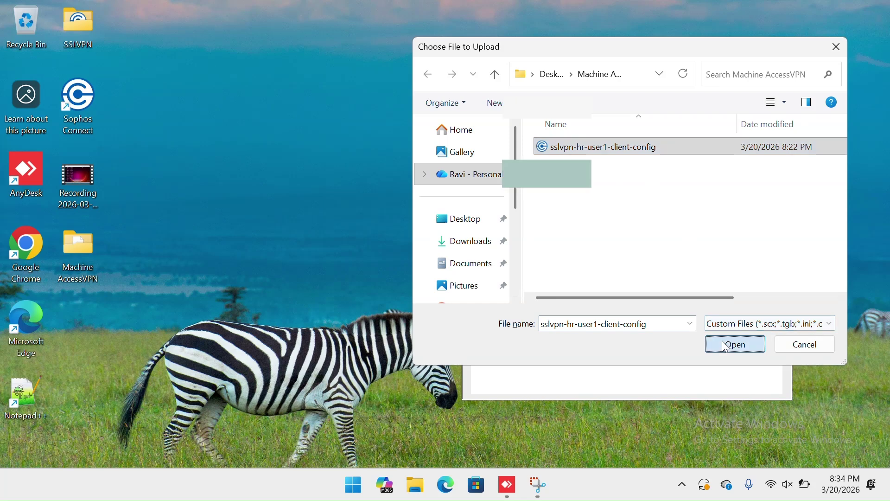
pyautogui.click(747, 114)
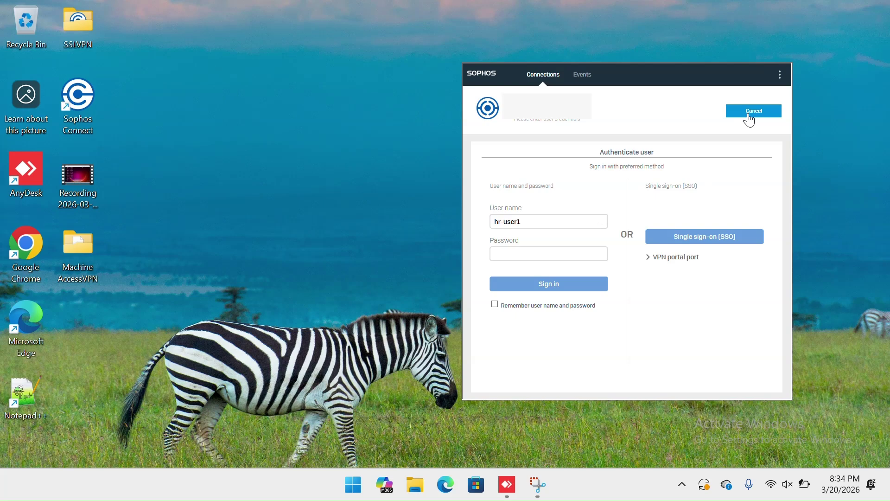
# - Enter the HR user's password, sign in to the SSL VPN, and hide the window
pyautogui.write('•')
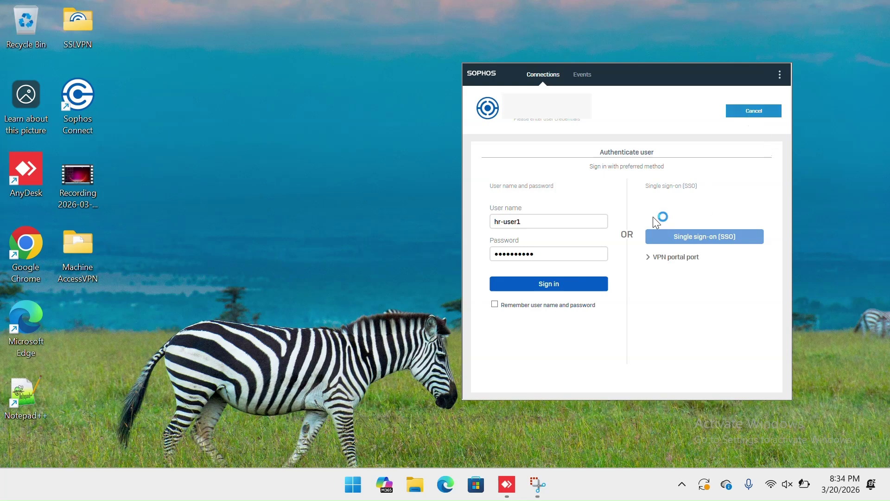
pyautogui.click(569, 284)
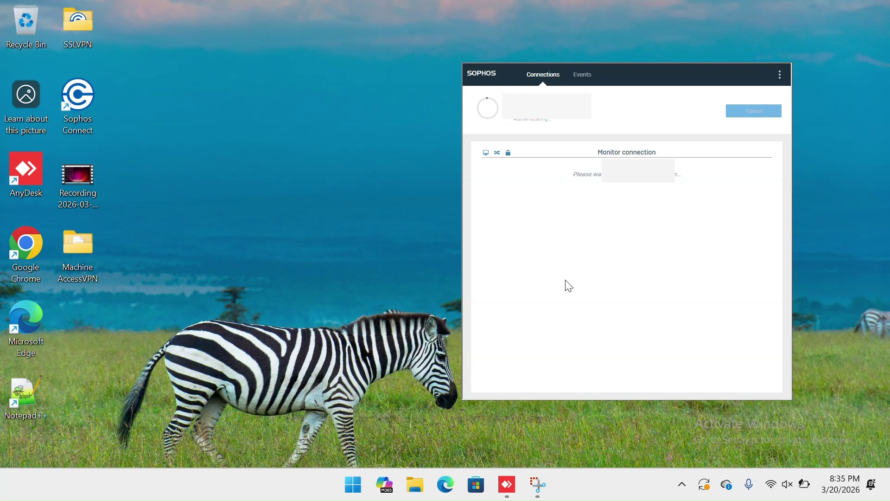
pyautogui.click(339, 253)
pyautogui.rightClick(339, 252)
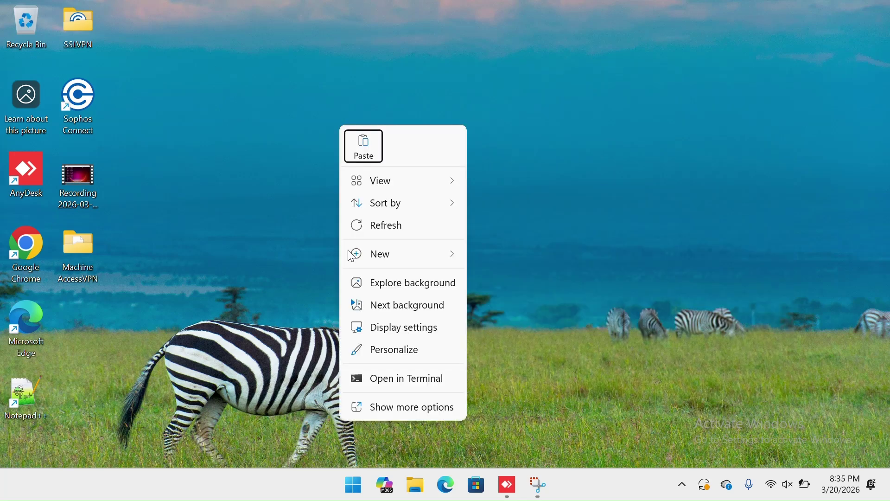
pyautogui.click(375, 232)
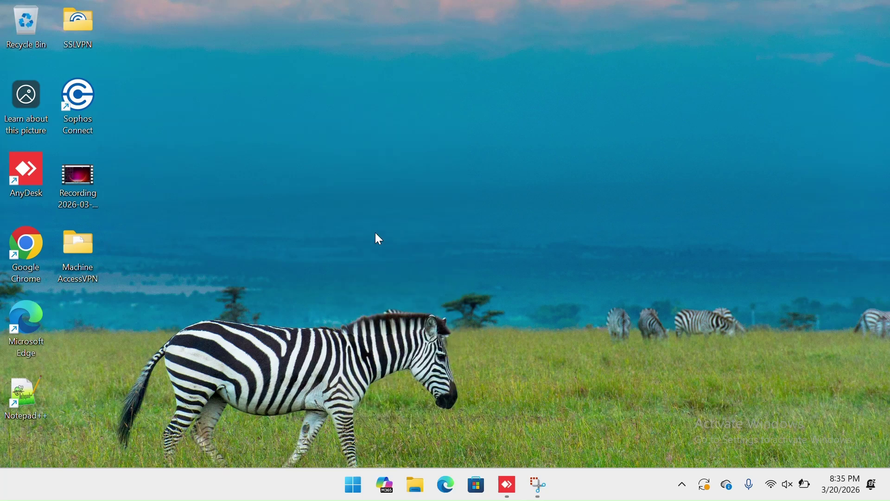
pyautogui.rightClick(358, 174)
pyautogui.click(400, 226)
# - Reopen Sophos Connect from the tray and disconnect the VPN
pyautogui.click(682, 484)
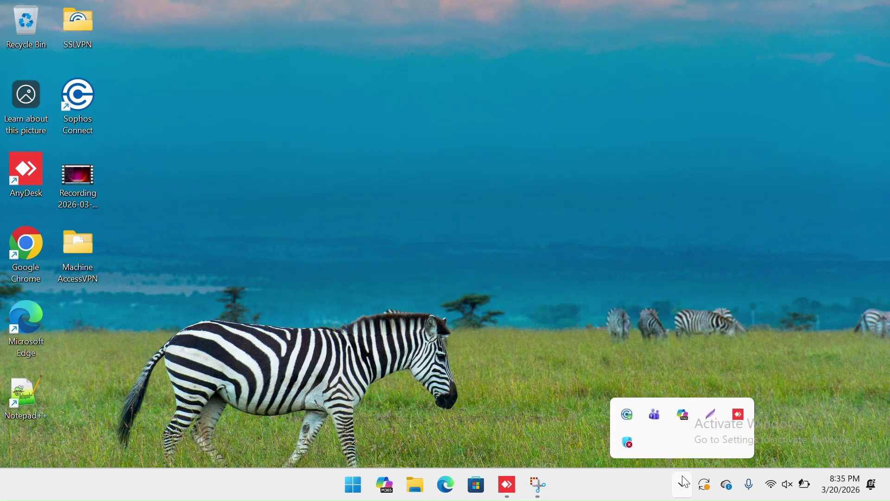
pyautogui.click(630, 416)
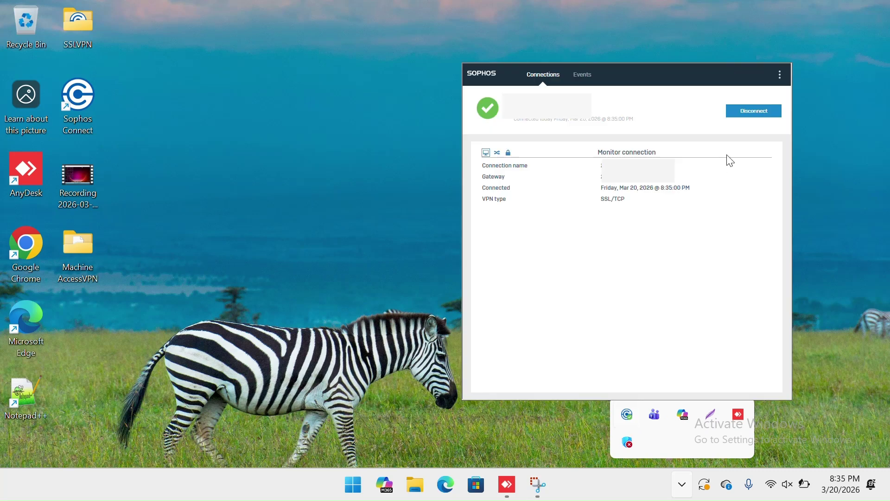
pyautogui.click(751, 111)
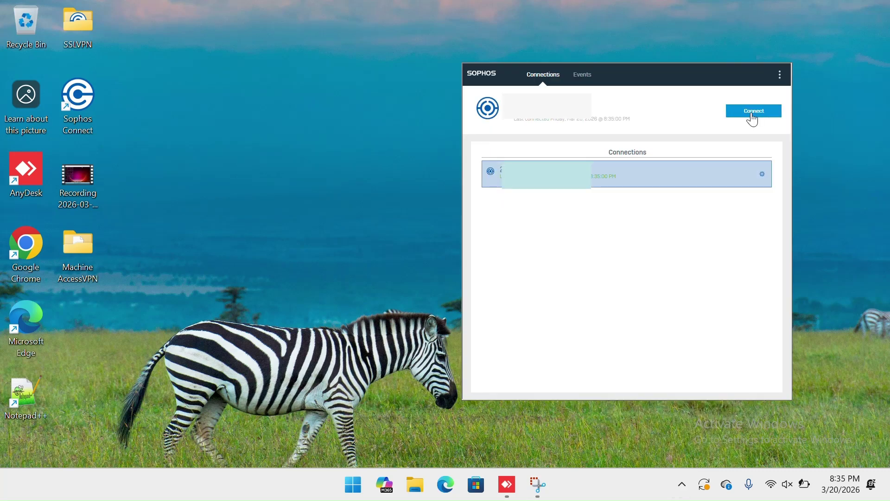
# - Close Sophos Connect, run ncpa.cpl to inspect the Sophos TAP adapter, then reopen Run
pyautogui.click(423, 229)
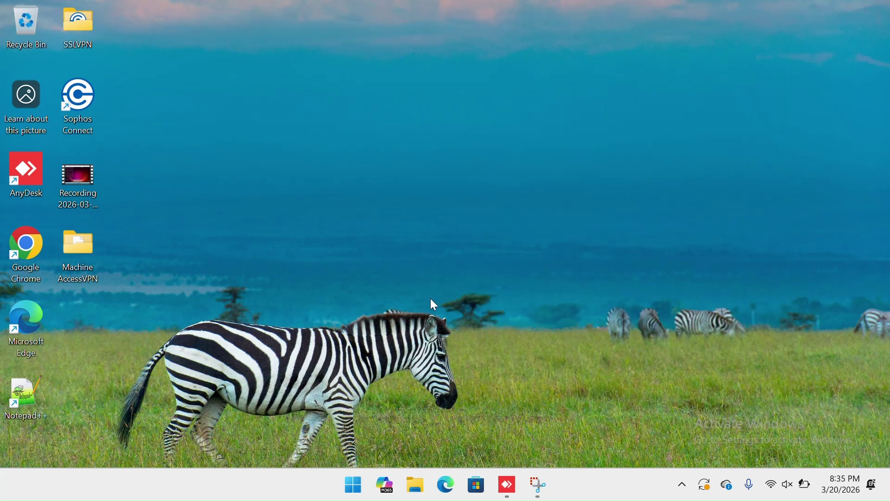
pyautogui.press('super+r')
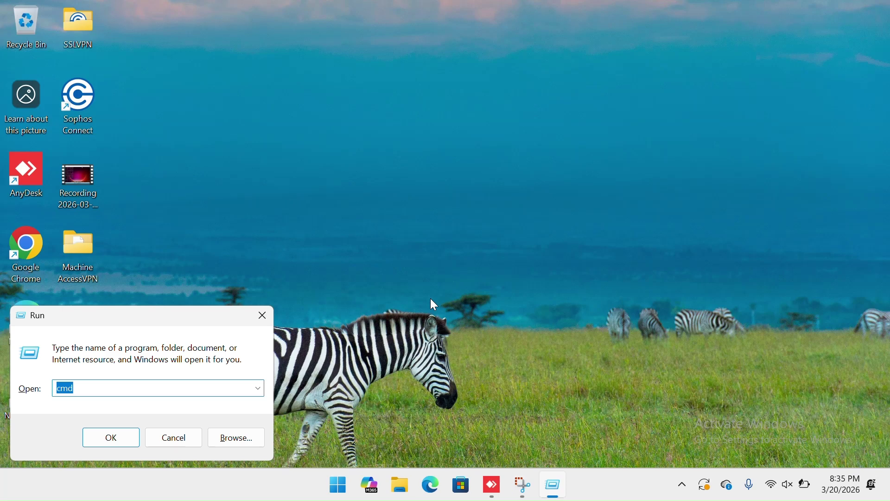
pyautogui.write('ncpa')
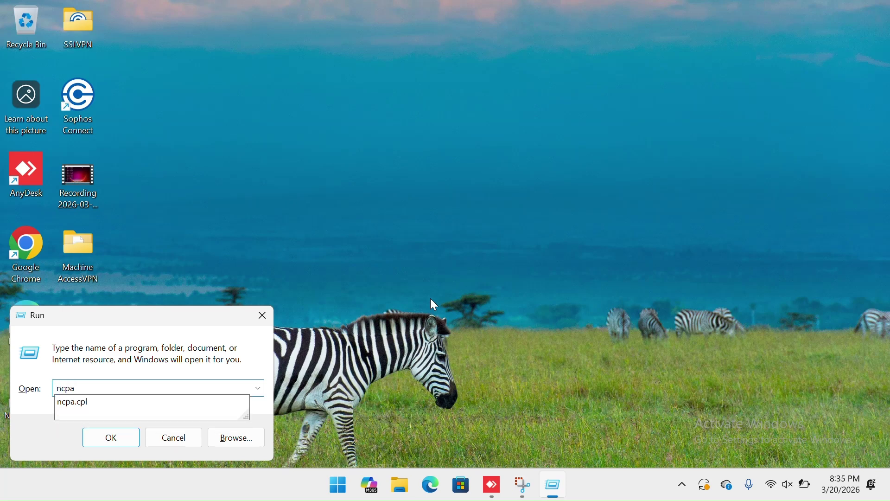
pyautogui.write('.cpl')
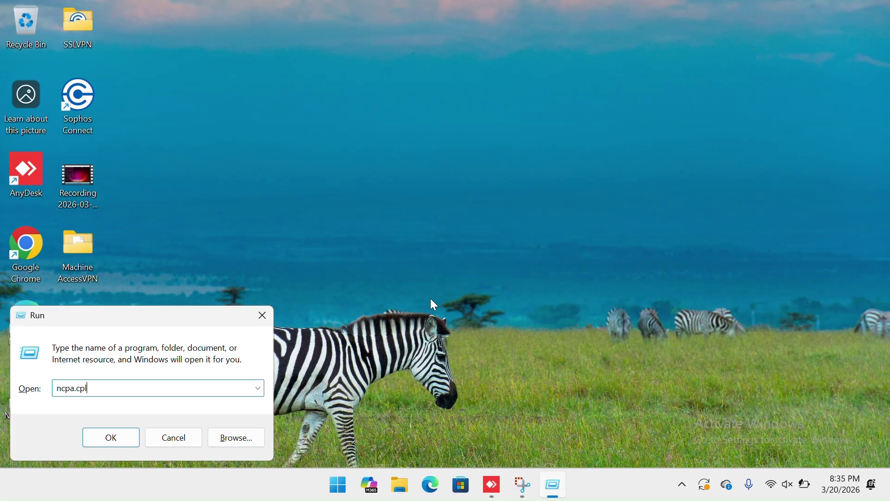
pyautogui.press('Return')
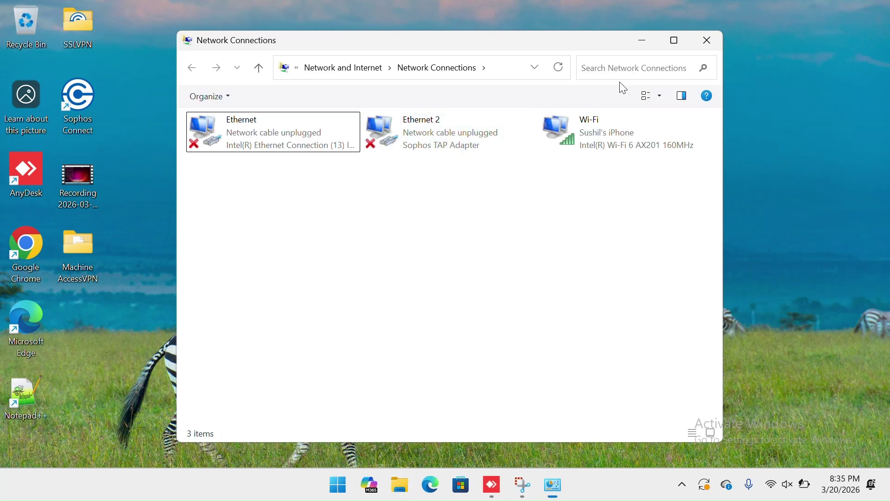
pyautogui.click(707, 46)
pyautogui.press('super+r')
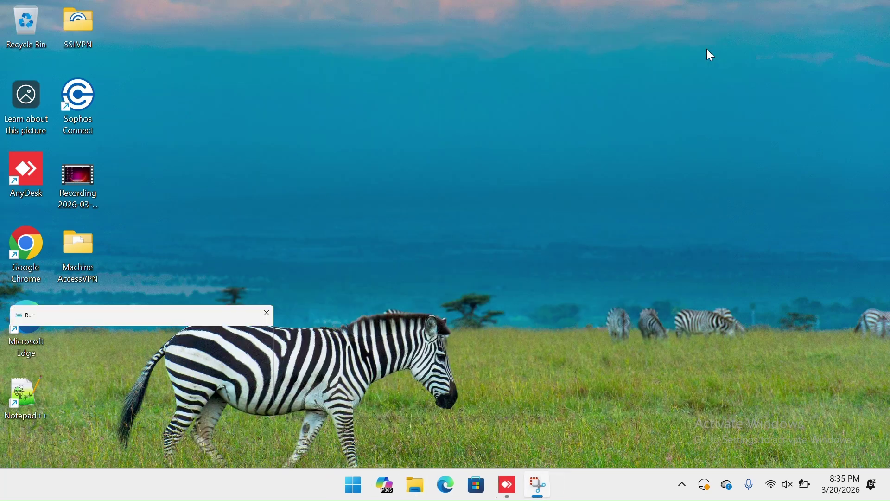
# - Launch mstsc from the Run prompt, then close the Remote Desktop Connection window
pyautogui.write('ms')
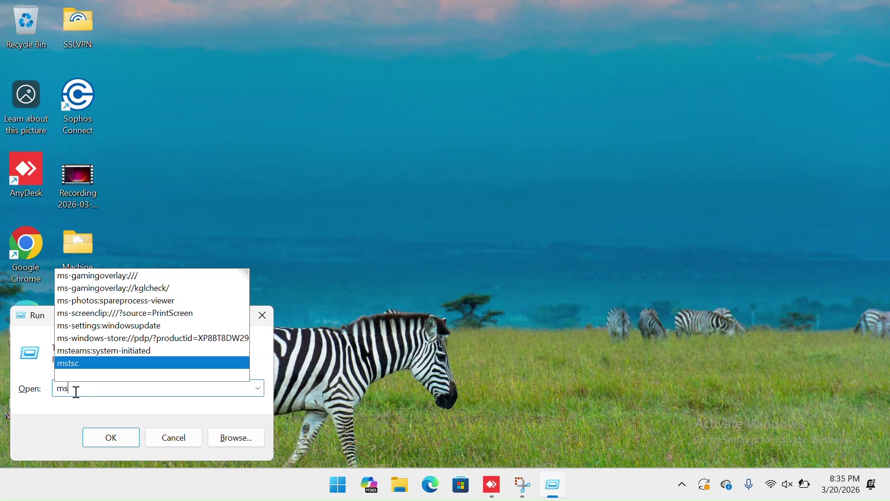
pyautogui.click(93, 367)
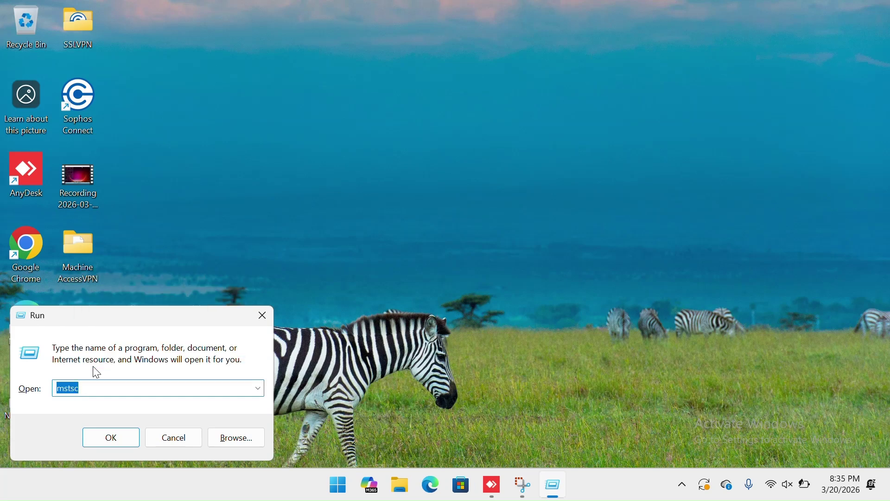
pyautogui.click(121, 436)
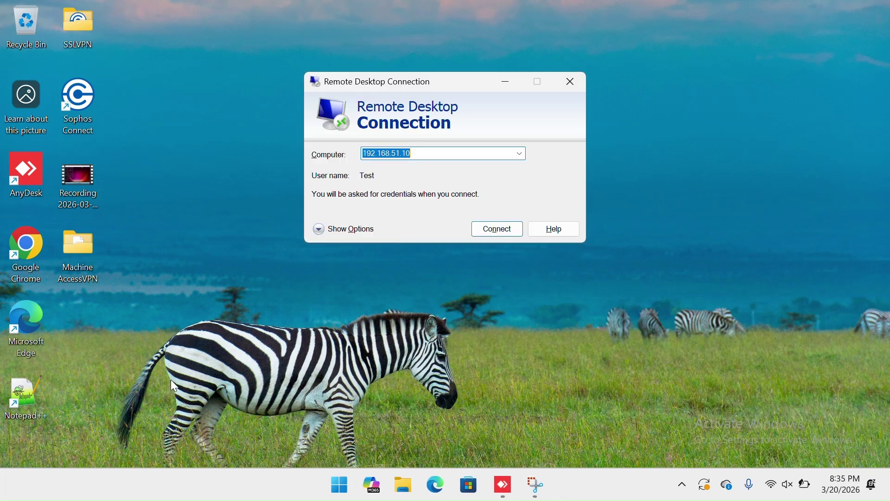
pyautogui.click(571, 82)
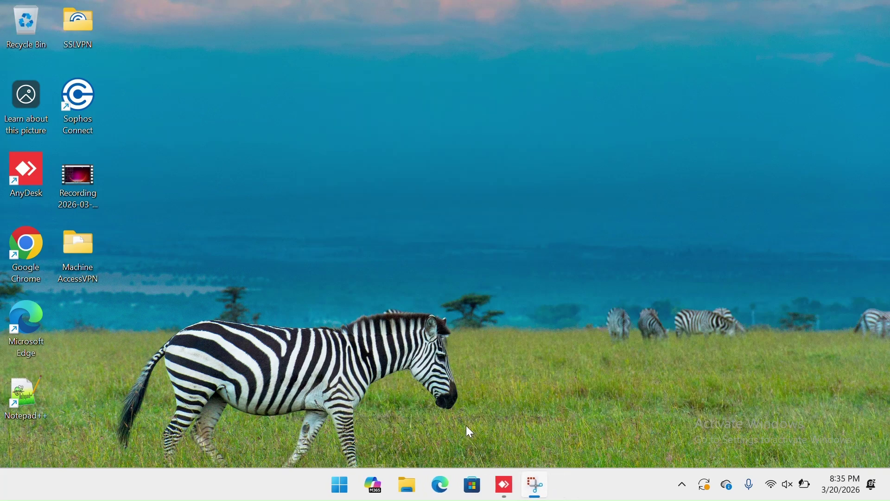
# - Attempt a Remote Desktop connection to 192.168.51.11, dismiss the can't-connect error, and close
pyautogui.click(345, 492)
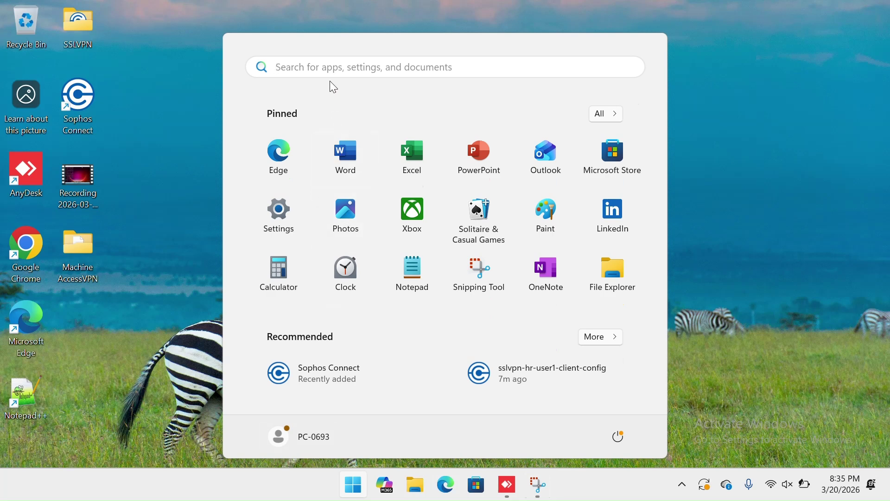
pyautogui.write('re')
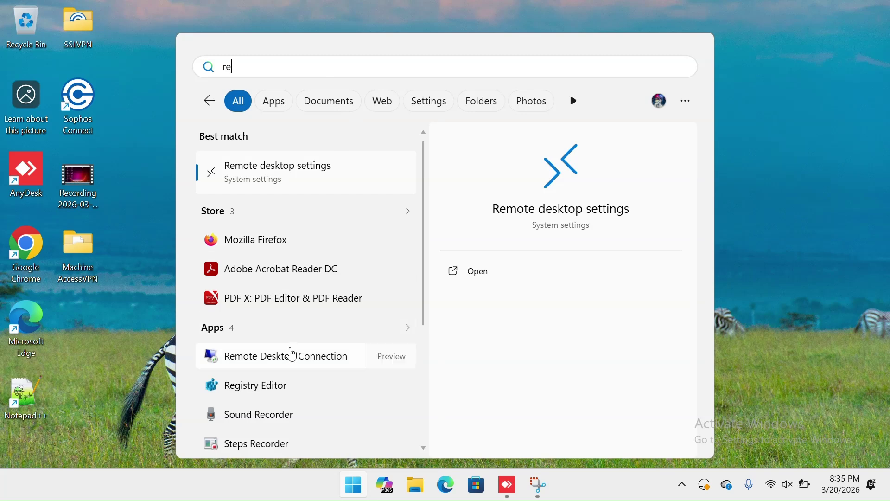
pyautogui.write('mote')
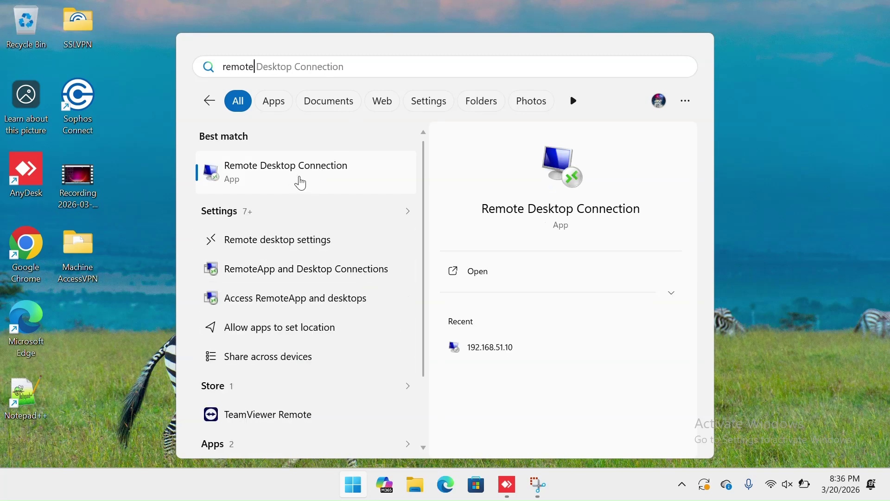
pyautogui.click(322, 182)
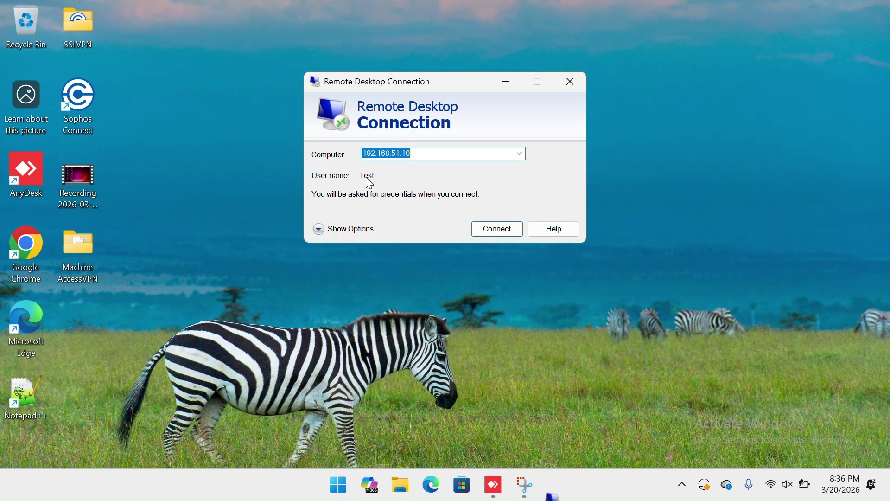
pyautogui.click(443, 153)
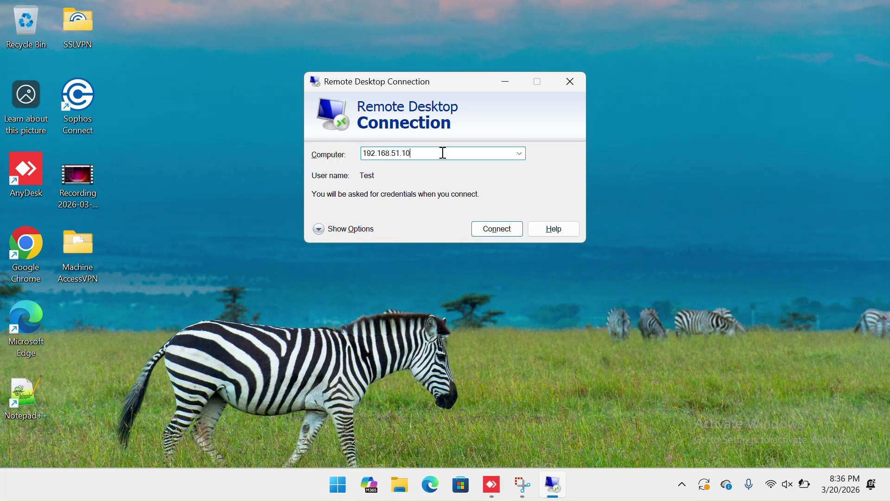
pyautogui.press('BackSpace')
pyautogui.write('1')
pyautogui.click(512, 230)
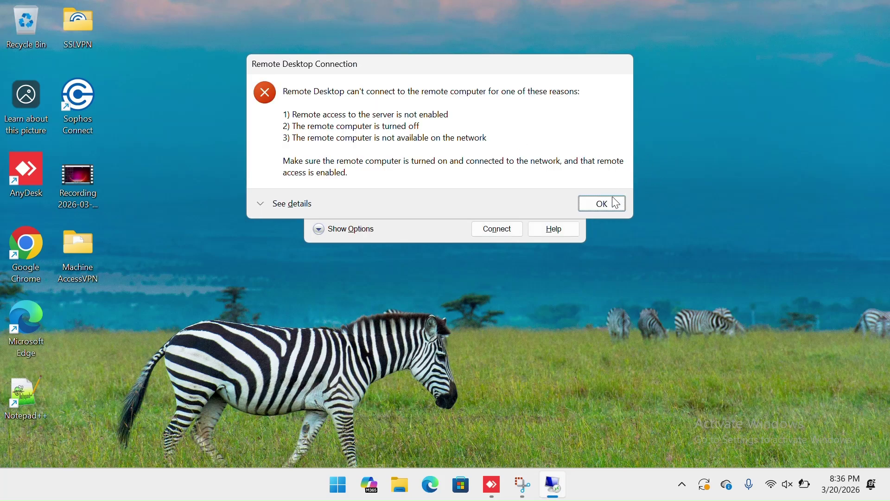
pyautogui.click(612, 203)
pyautogui.click(569, 84)
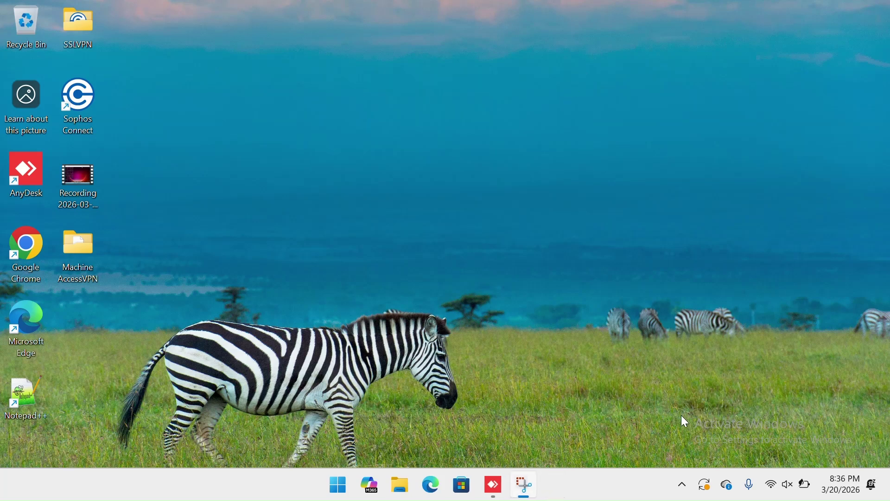
# - Reconnect the SSL VPN from the tray with the HR user's password, then hide the window
pyautogui.click(683, 483)
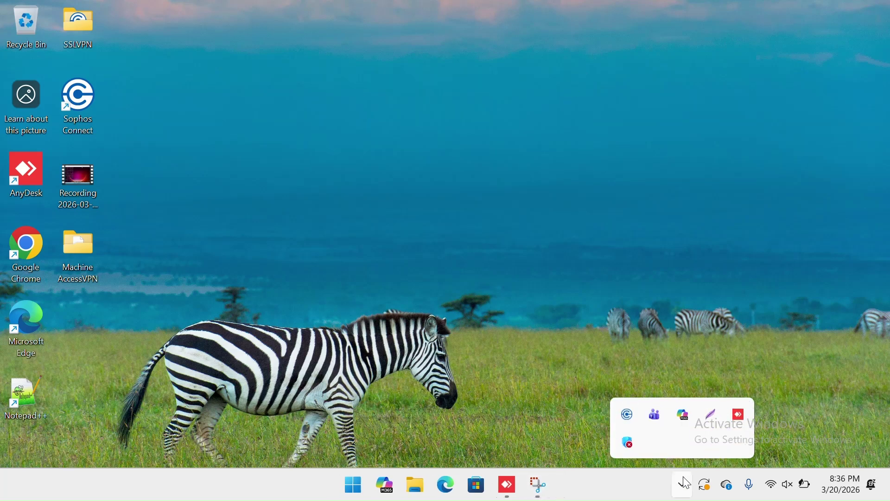
pyautogui.click(638, 414)
pyautogui.click(742, 120)
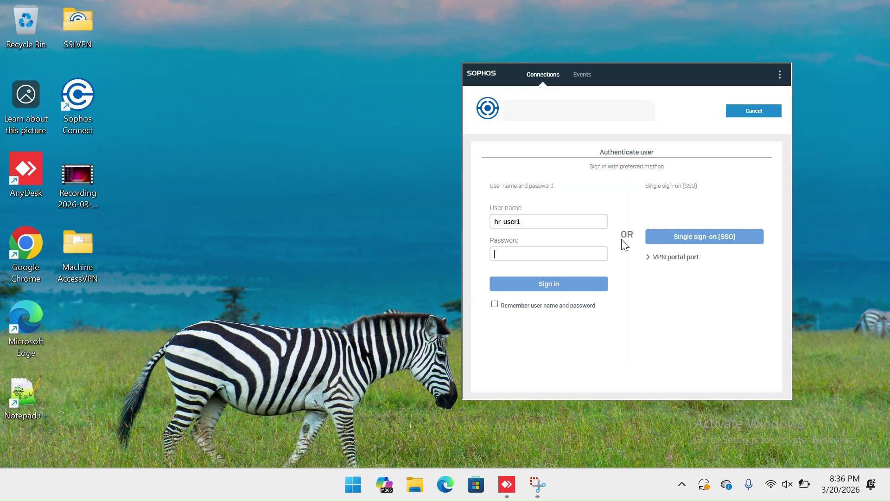
pyautogui.write('•')
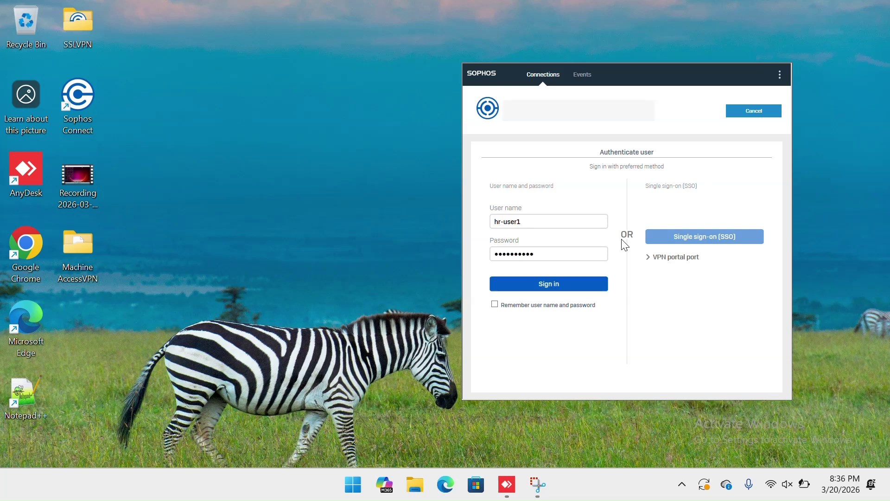
pyautogui.click(581, 285)
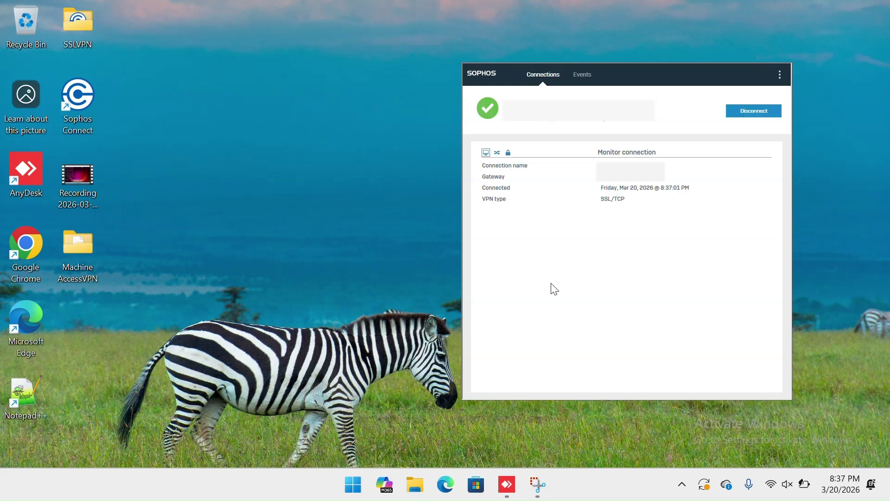
pyautogui.click(366, 305)
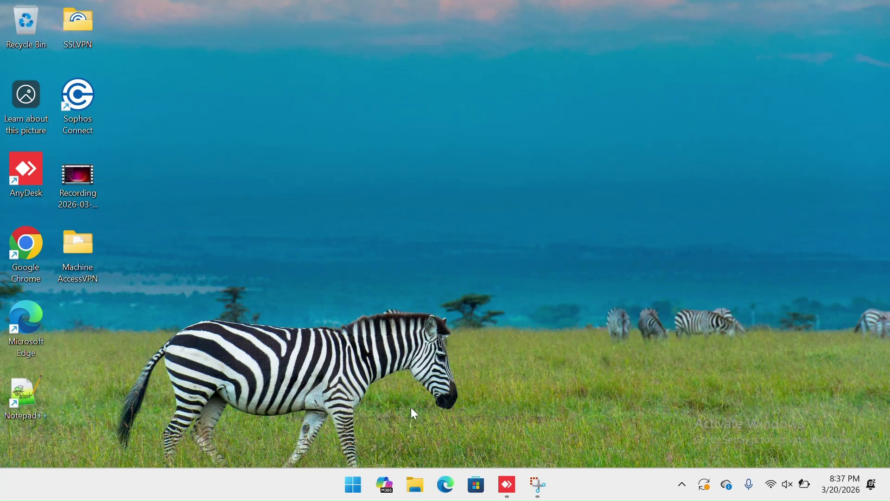
# - Launch the Remote Desktop Connection app from the Start menu search
pyautogui.press('super+r')
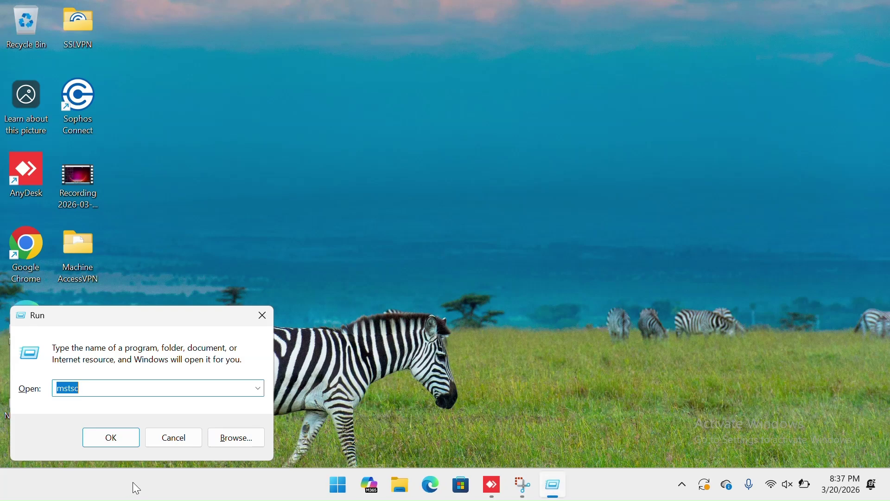
pyautogui.click(119, 438)
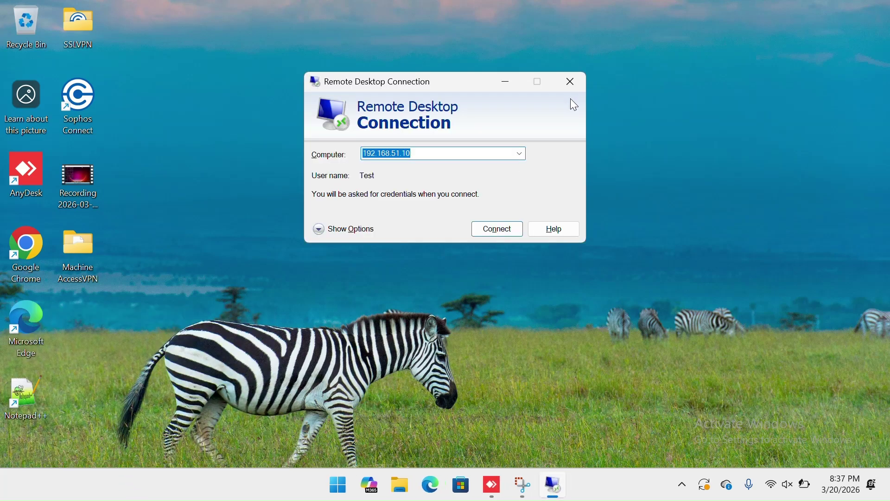
pyautogui.click(571, 77)
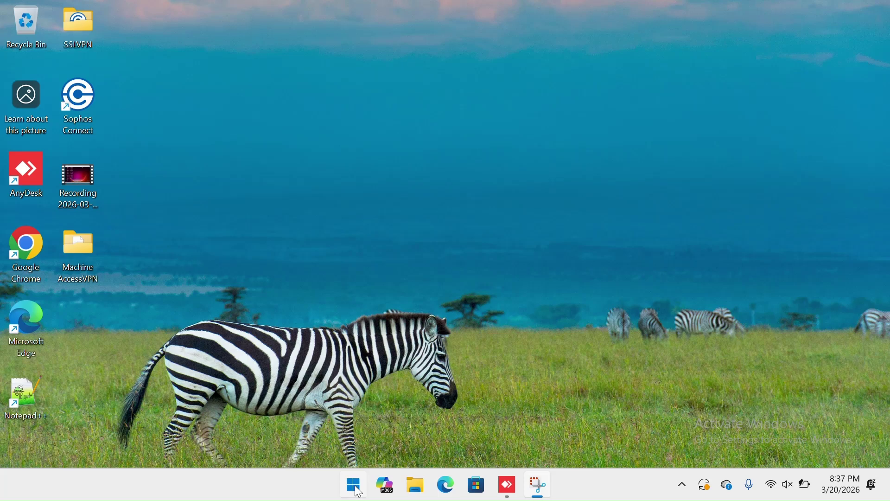
pyautogui.click(357, 488)
pyautogui.write('remo')
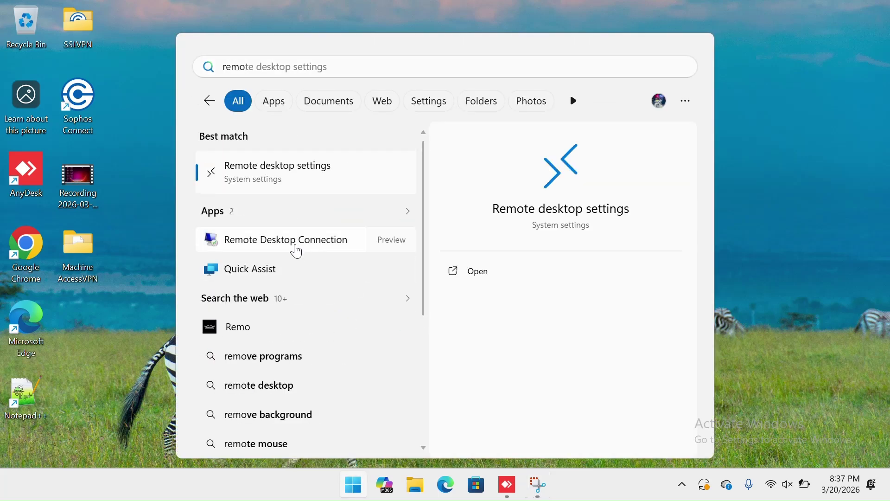
pyautogui.click(297, 251)
# - Change the computer address to 192.168.51.11 and start connecting
pyautogui.click(456, 155)
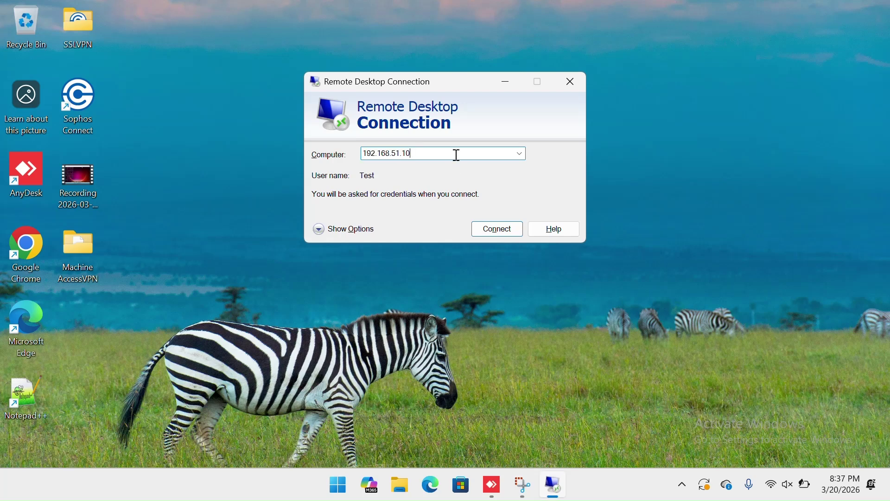
pyautogui.press('BackSpace')
pyautogui.write('1')
pyautogui.click(486, 224)
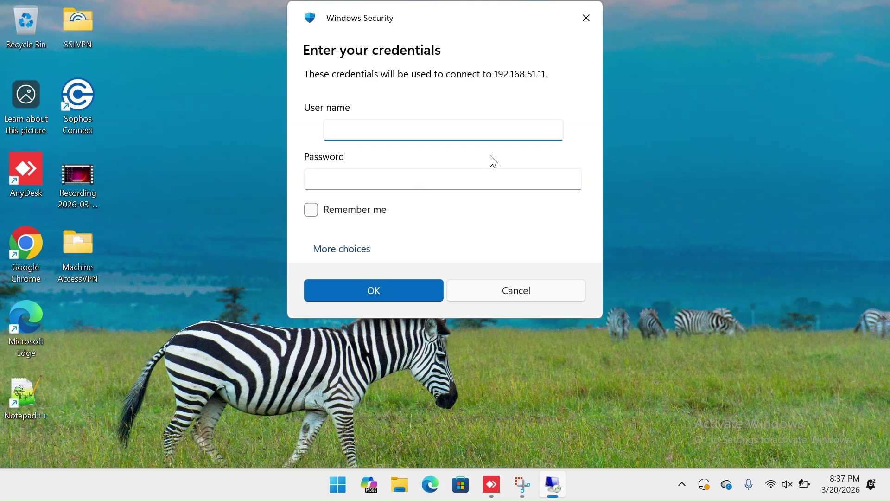
# - Enter the remote account's user name and password, then accept the untrusted certificate warning
pyautogui.write('Test')
pyautogui.press('Tab')
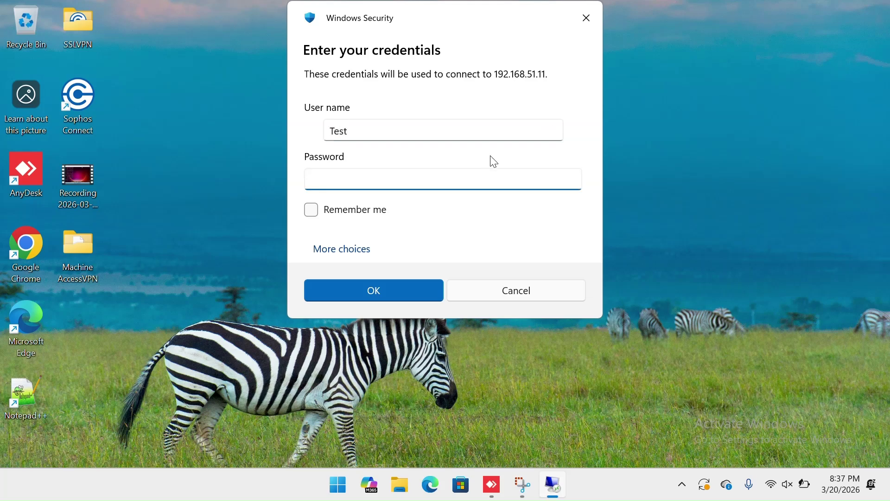
pyautogui.write('••')
pyautogui.click(425, 290)
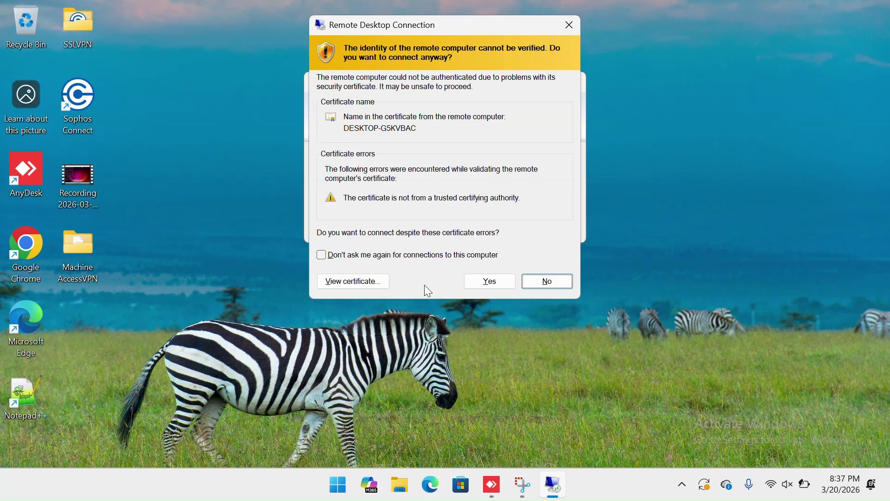
pyautogui.click(475, 282)
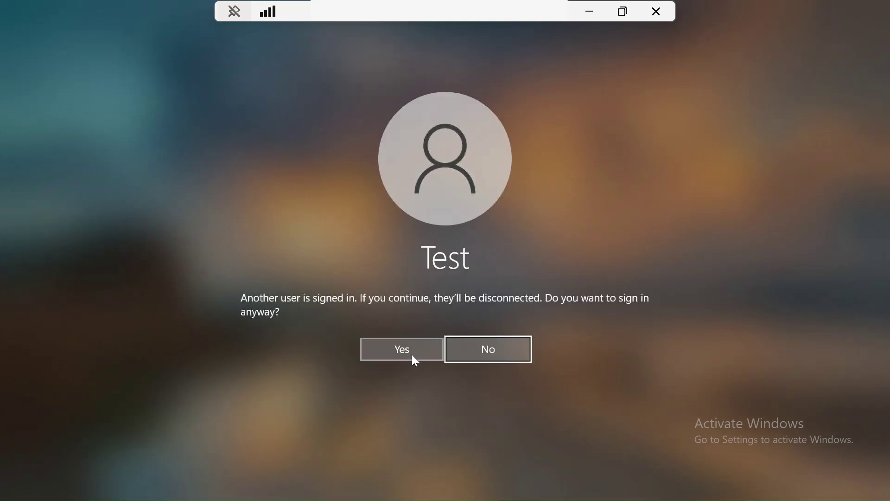
# - Sign in to 192.168.51.11 despite the other signed-in user and refresh the remote desktop
pyautogui.click(412, 354)
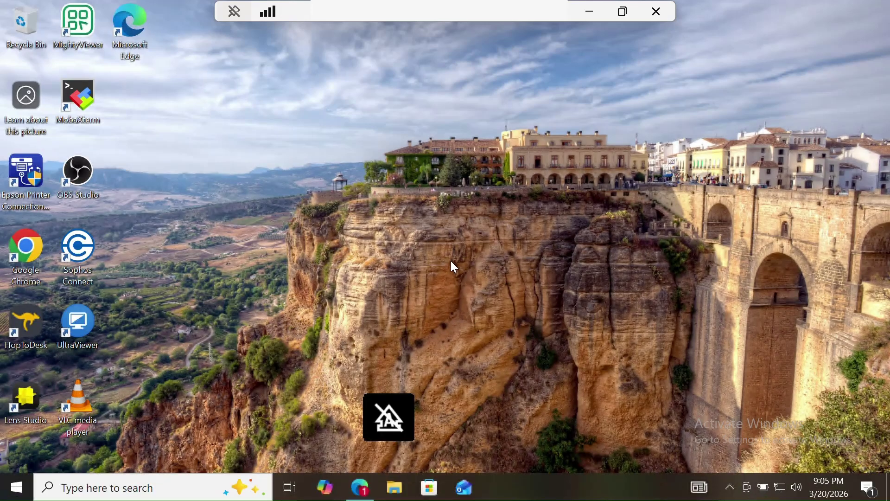
pyautogui.rightClick(452, 261)
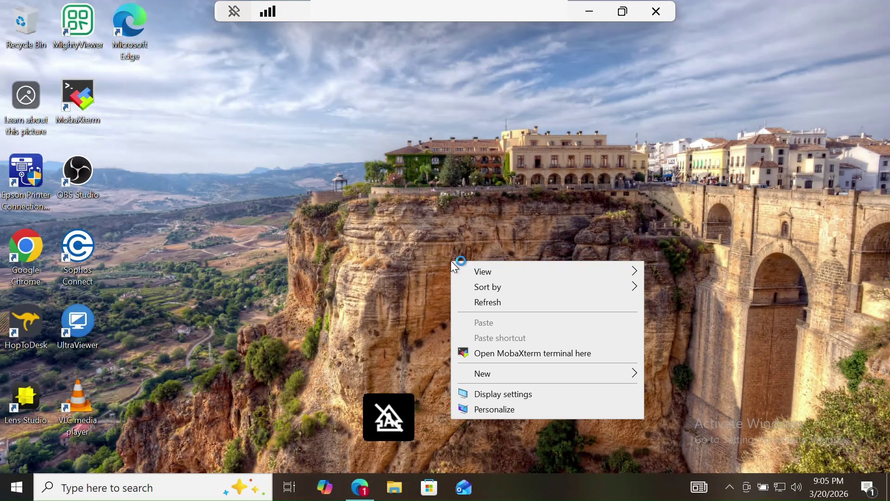
pyautogui.click(492, 304)
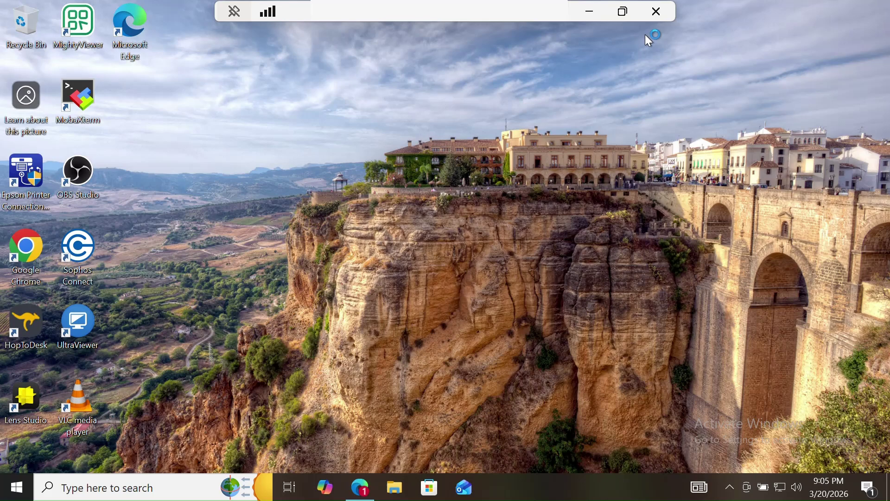
# - Disconnect the remote session and refresh the local Windows desktop
pyautogui.click(657, 13)
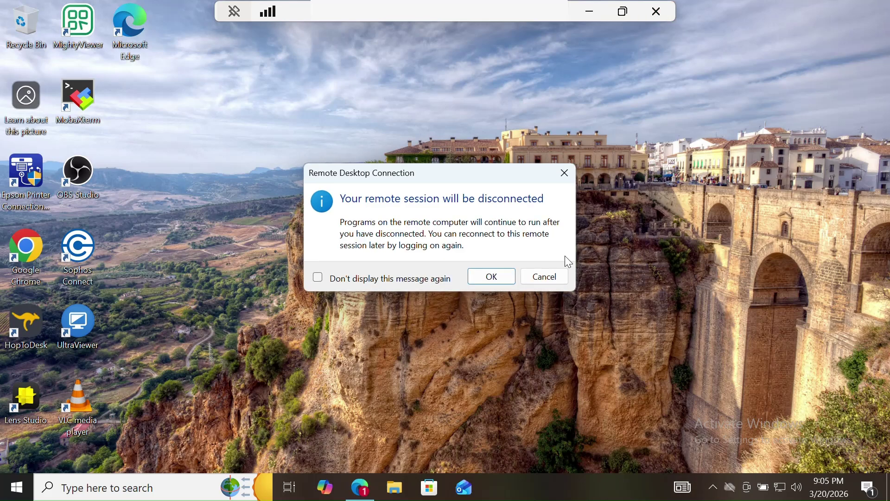
pyautogui.click(505, 280)
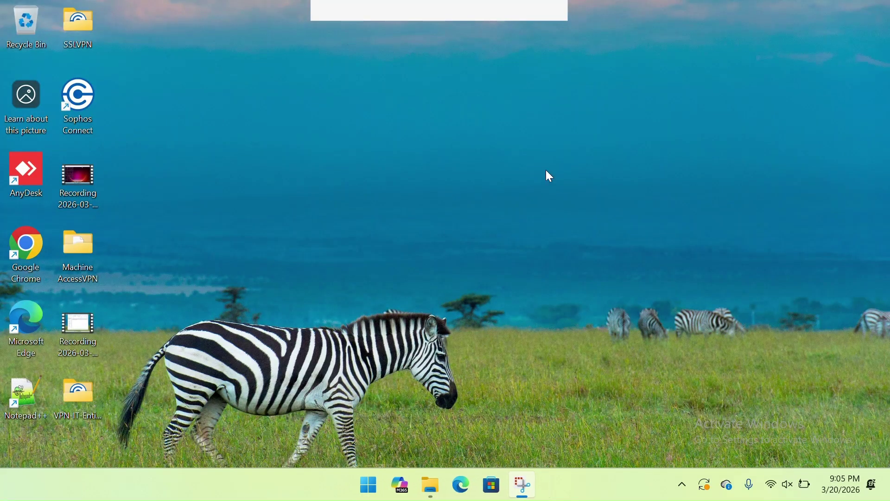
pyautogui.rightClick(558, 195)
pyautogui.click(599, 230)
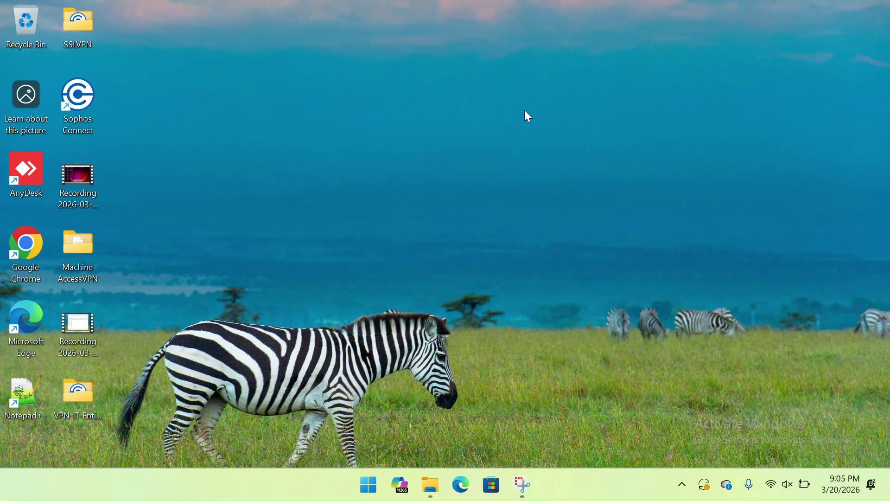